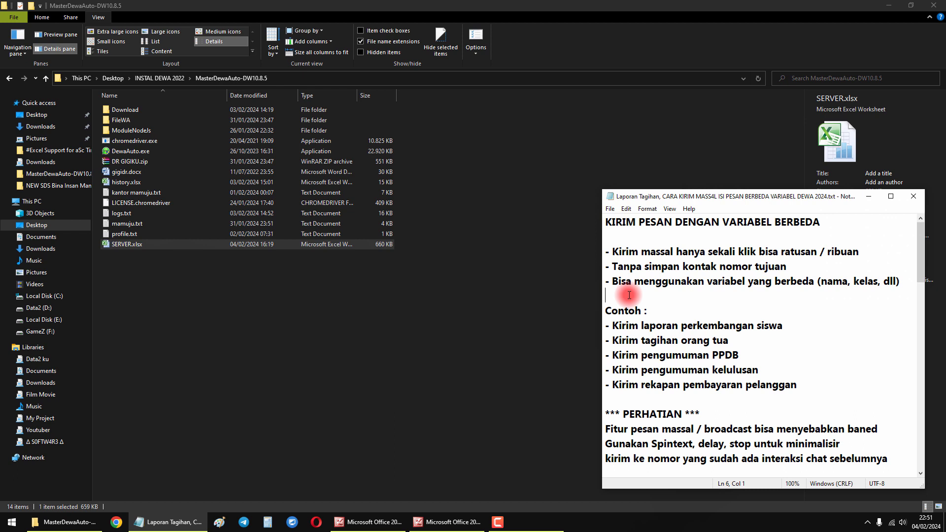
- Review the notes' bulk-message examples and the warning to use spintext, delay and stop
{"action": "left_click", "coordinate": [665, 399]}
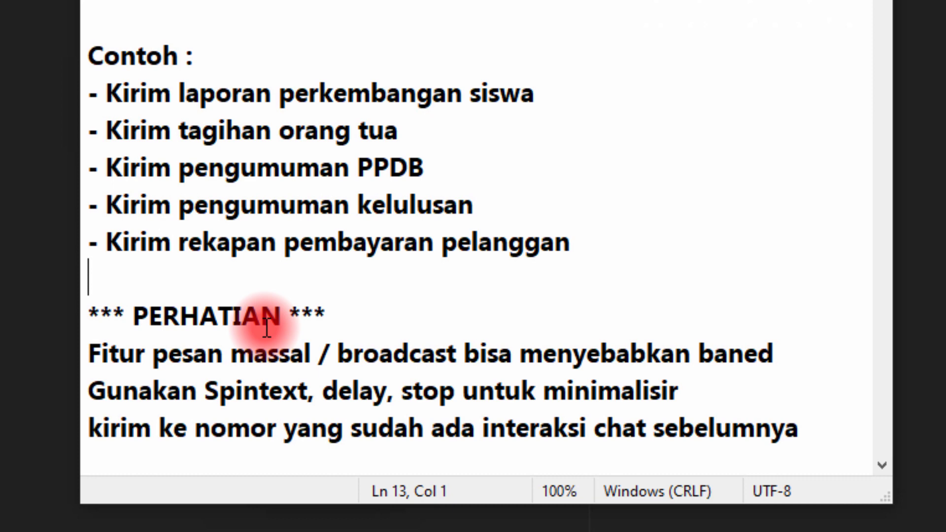
{"action": "left_click_drag", "start_coordinate": [180, 93], "coordinate": [487, 85]}
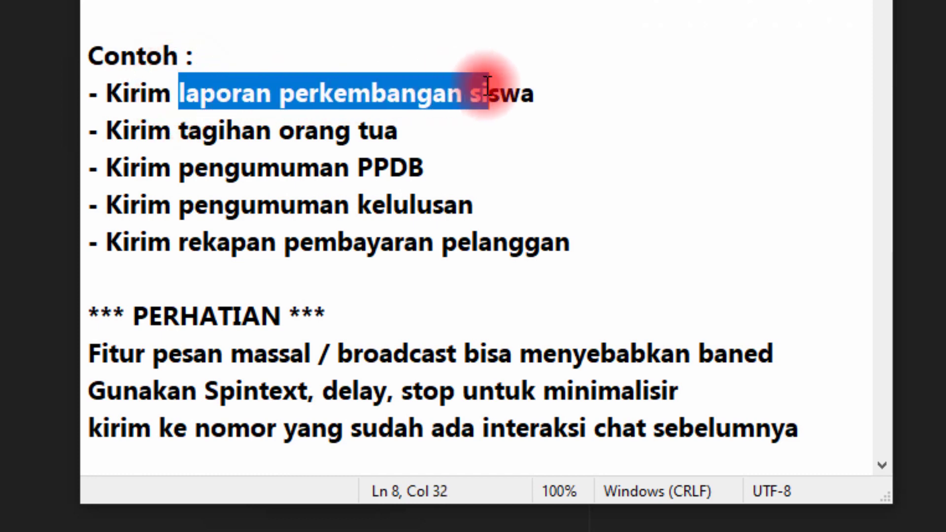
{"action": "left_click", "coordinate": [564, 83]}
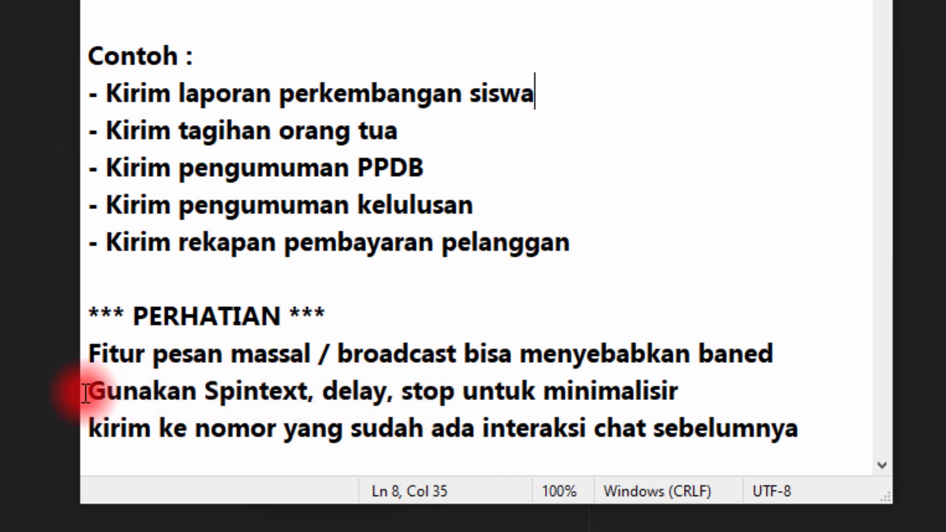
{"action": "left_click_drag", "start_coordinate": [87, 392], "coordinate": [699, 389]}
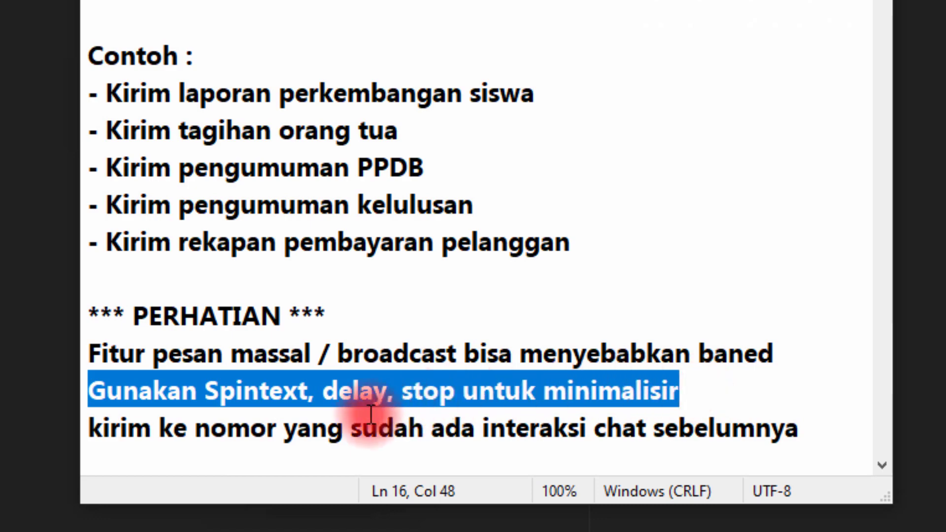
{"action": "left_click", "coordinate": [243, 392]}
{"action": "left_click_drag", "start_coordinate": [324, 392], "coordinate": [463, 390]}
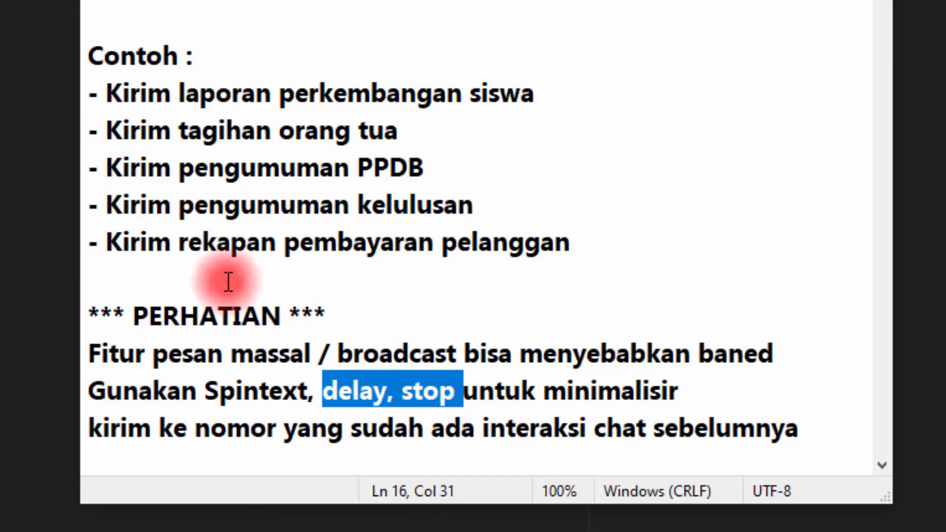
{"action": "left_click", "coordinate": [228, 281]}
- Look through the notes' "Langkah" and "INFO PENTING" sections for the setup steps and message template
{"action": "scroll", "coordinate": [225, 286], "scroll_direction": "down", "scroll_amount": 3}
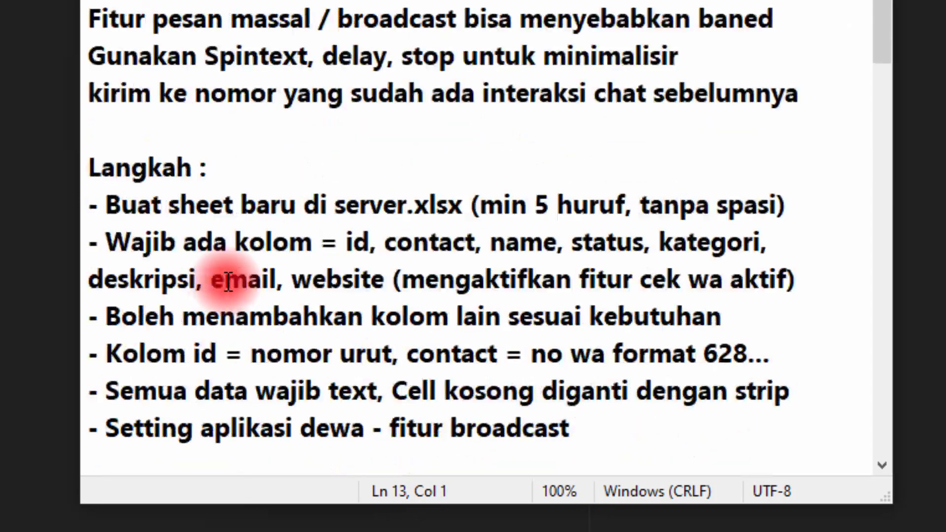
{"action": "scroll", "coordinate": [228, 293], "scroll_direction": "down", "scroll_amount": 1}
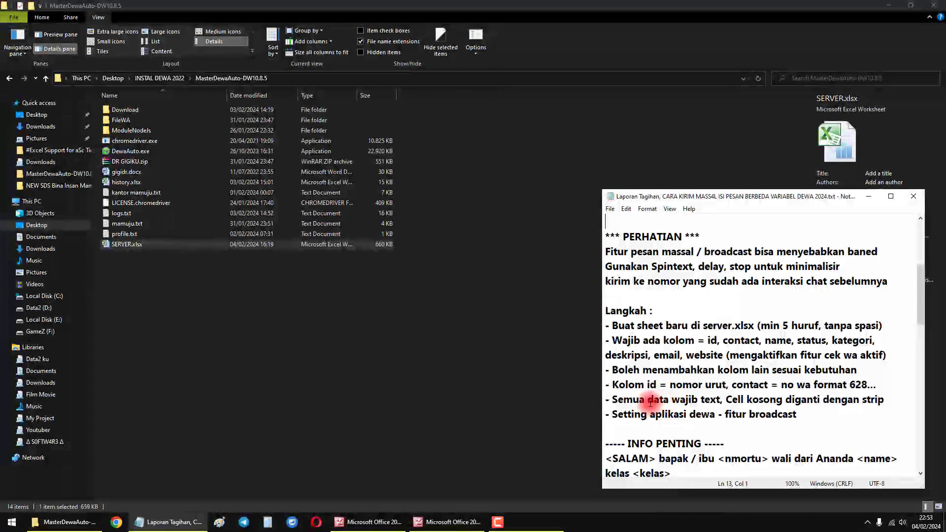
{"action": "scroll", "coordinate": [650, 399], "scroll_direction": "down", "scroll_amount": 1}
{"action": "scroll", "coordinate": [649, 398], "scroll_direction": "down", "scroll_amount": 1}
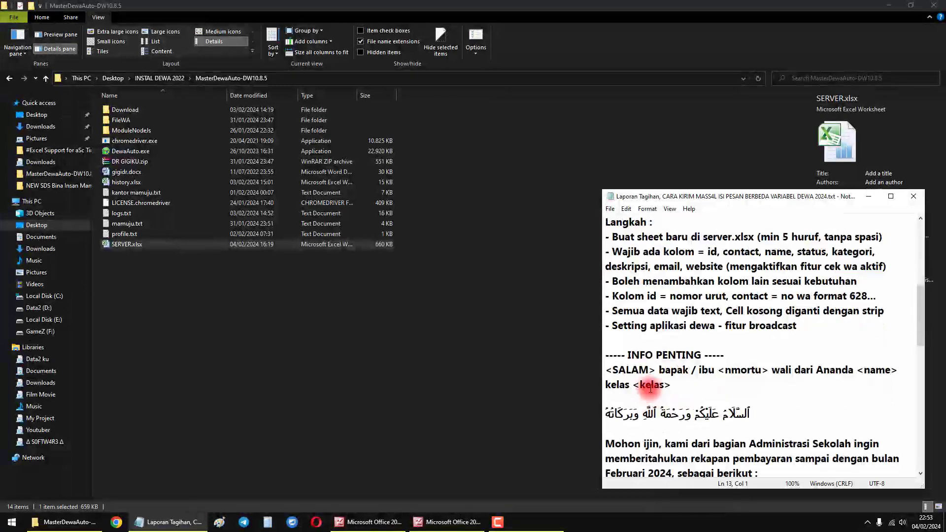
{"action": "scroll", "coordinate": [643, 382], "scroll_direction": "up", "scroll_amount": 2}
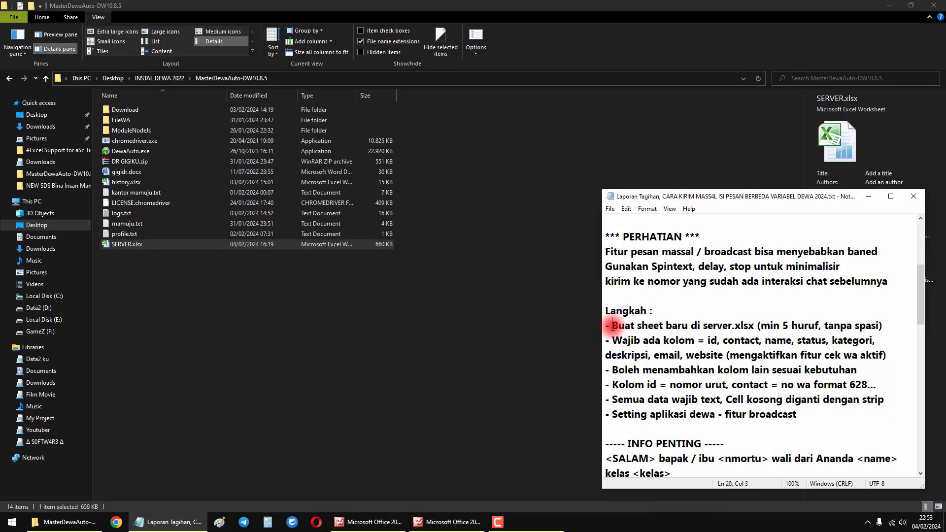
- Open SERVER.xlsx from the MasterDewaAuto-DW10.8.5 folder and check the notes' rule for creating and naming a new sheet
{"action": "left_click_drag", "start_coordinate": [612, 328], "coordinate": [755, 325]}
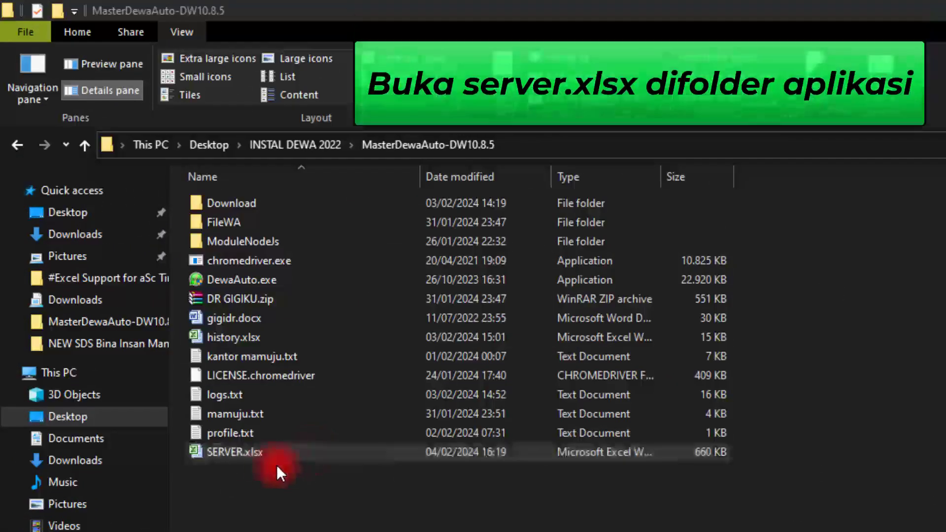
{"action": "double_click", "coordinate": [244, 452]}
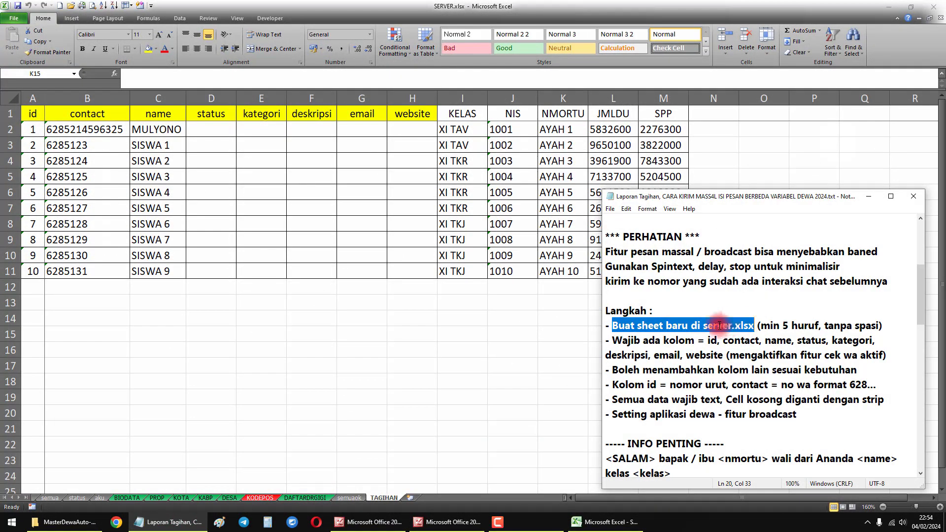
{"action": "left_click_drag", "start_coordinate": [759, 325], "coordinate": [882, 325]}
{"action": "left_click", "coordinate": [548, 428]}
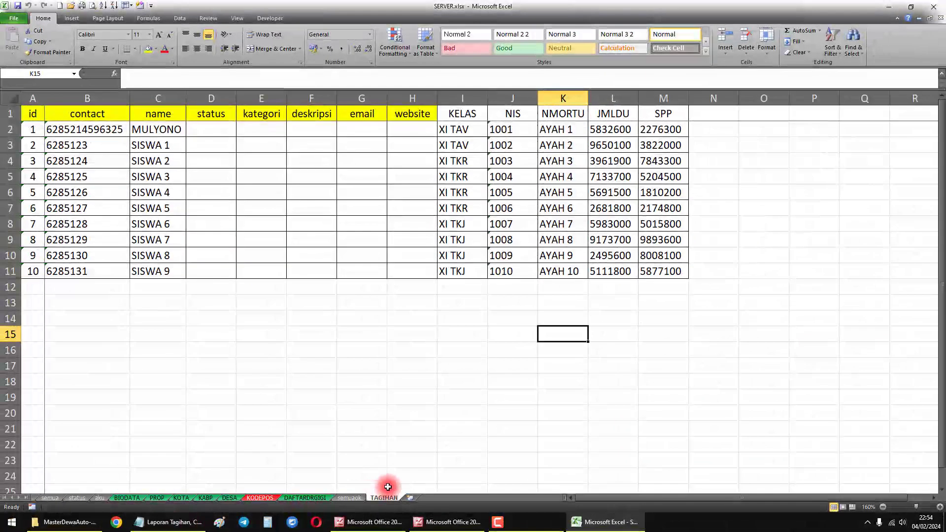
- Examine the required headers from id to website in row 1 of the TAGIHAN sheet
{"action": "left_click", "coordinate": [170, 521]}
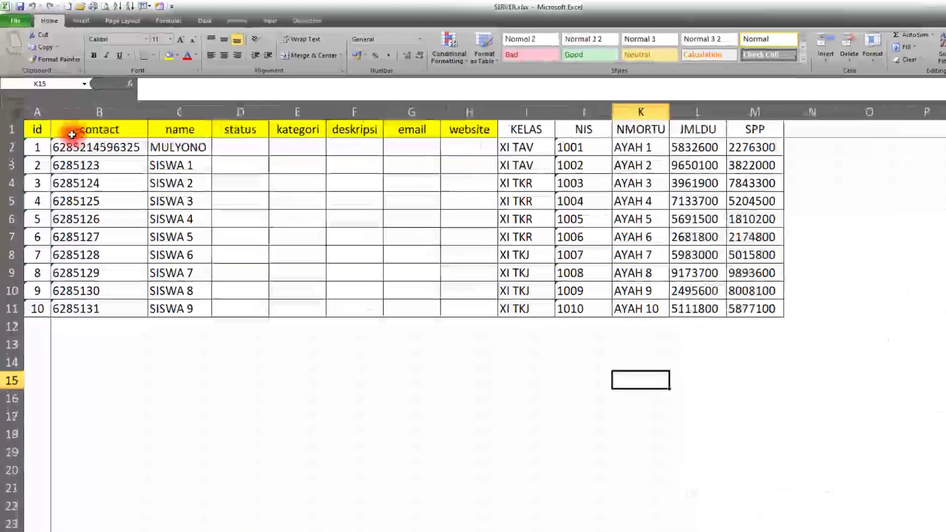
{"action": "left_click_drag", "start_coordinate": [33, 111], "coordinate": [419, 109]}
{"action": "left_click_drag", "start_coordinate": [599, 156], "coordinate": [591, 157]}
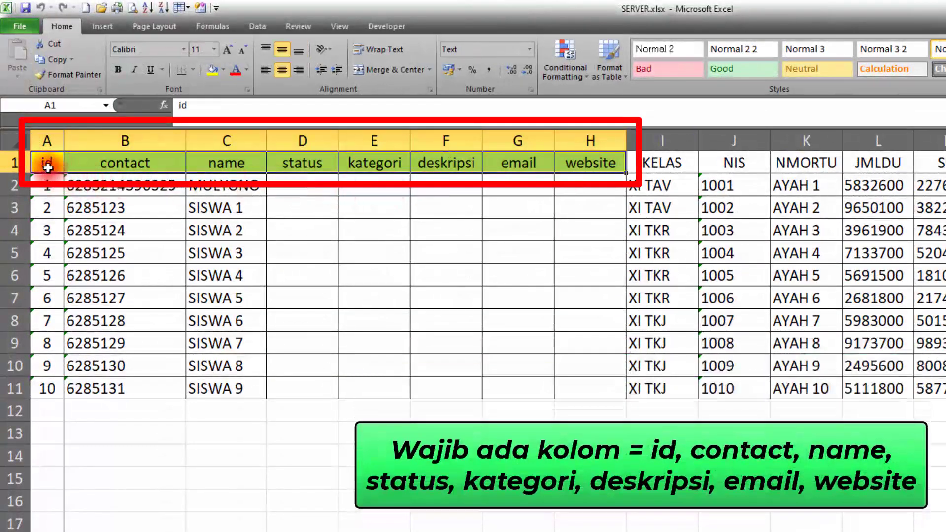
{"action": "left_click", "coordinate": [46, 186]}
{"action": "left_click", "coordinate": [84, 161]}
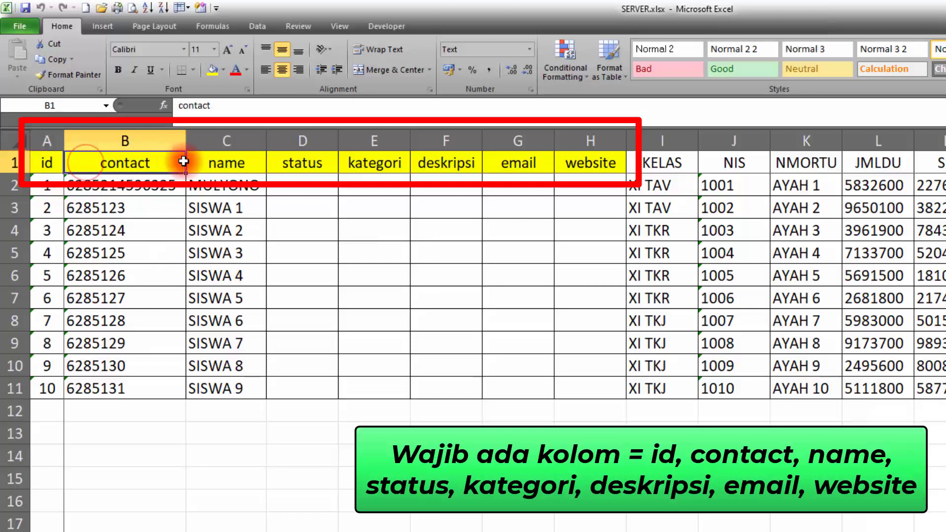
{"action": "left_click", "coordinate": [212, 161]}
{"action": "key", "text": "Right"}
{"action": "left_click_drag", "start_coordinate": [50, 163], "coordinate": [599, 163]}
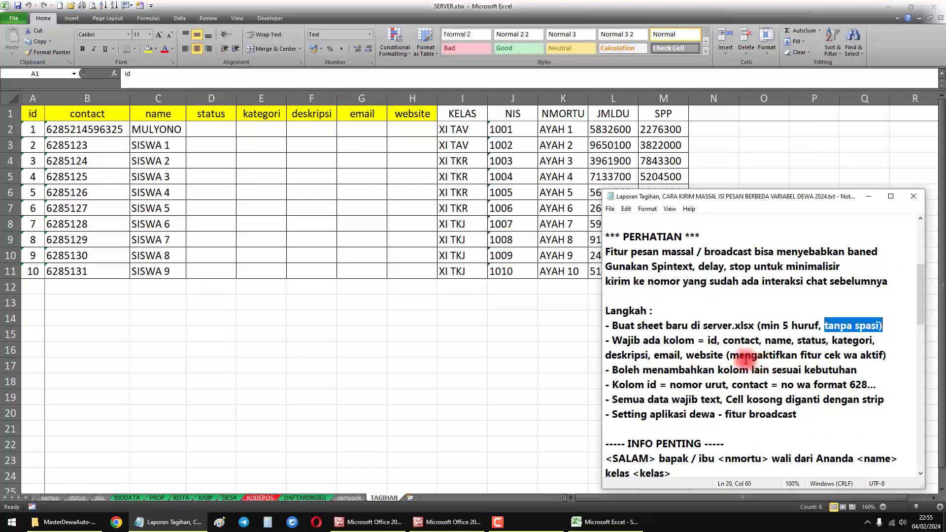
- Read the note on the active WhatsApp check and examine the contact numbers and required headers on the TAGIHAN sheet
{"action": "left_click_drag", "start_coordinate": [730, 356], "coordinate": [880, 356]}
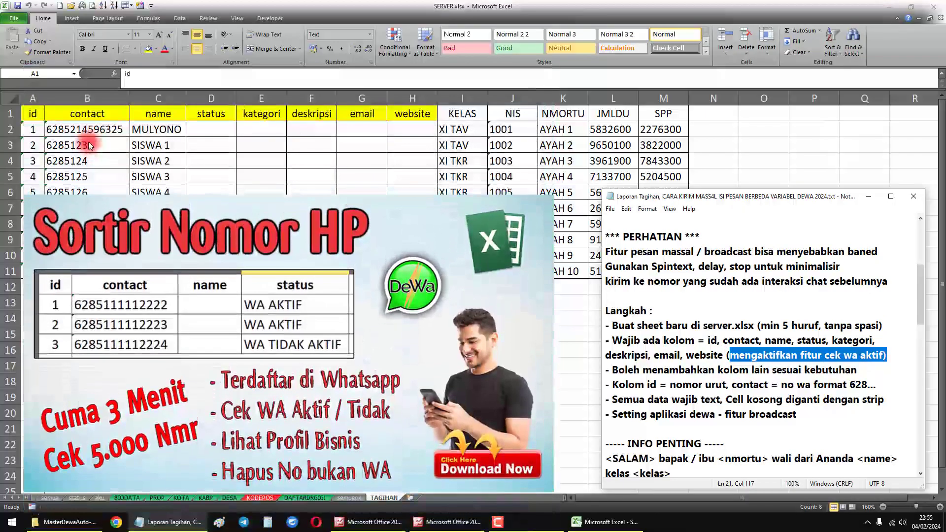
{"action": "key", "text": "alt+Tab"}
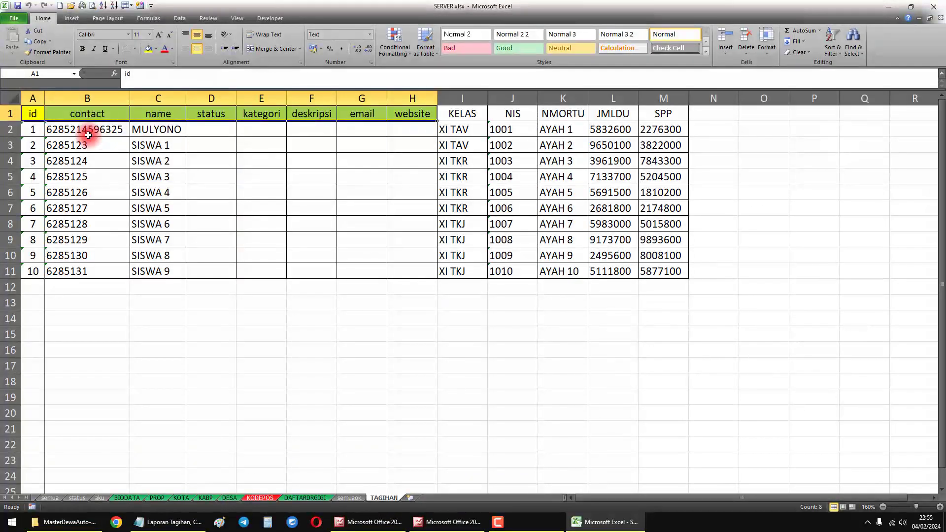
{"action": "left_click_drag", "start_coordinate": [87, 134], "coordinate": [112, 267]}
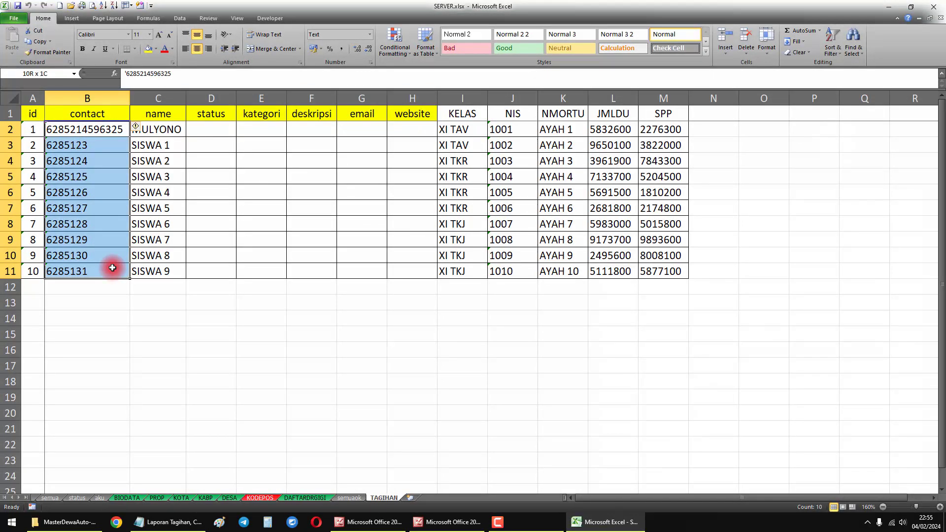
{"action": "left_click", "coordinate": [230, 293]}
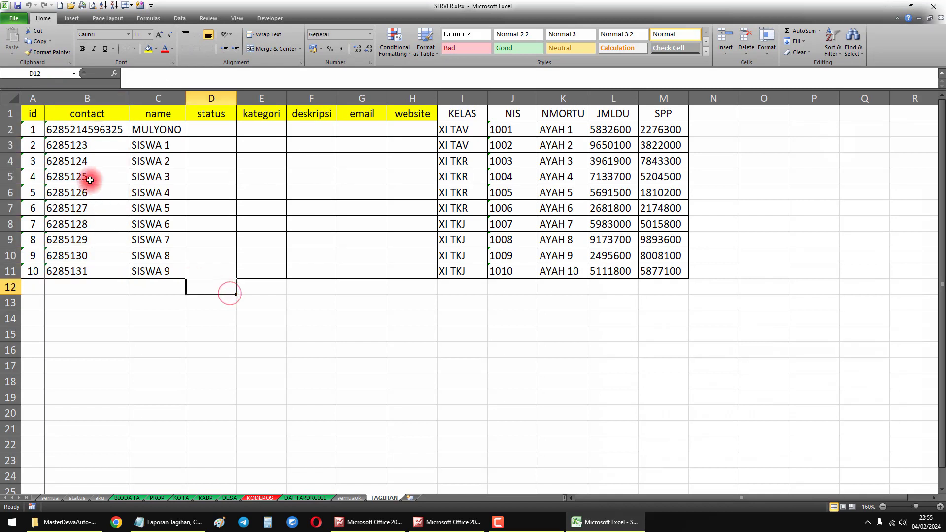
{"action": "left_click_drag", "start_coordinate": [69, 129], "coordinate": [95, 265]}
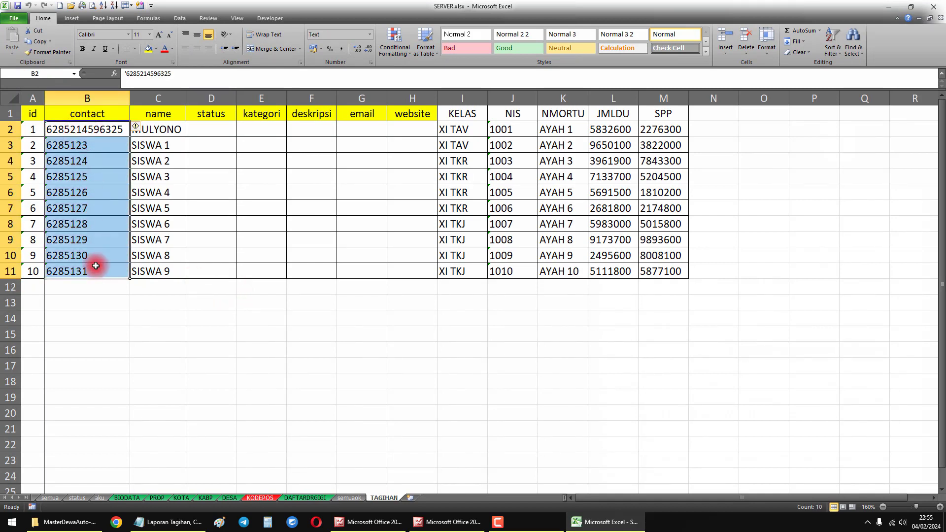
{"action": "left_click", "coordinate": [172, 314]}
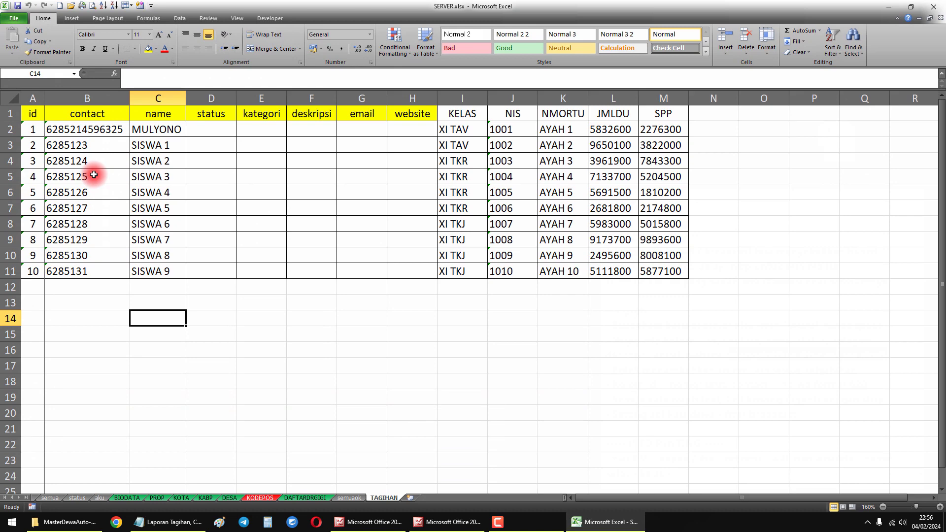
{"action": "left_click_drag", "start_coordinate": [30, 113], "coordinate": [394, 120]}
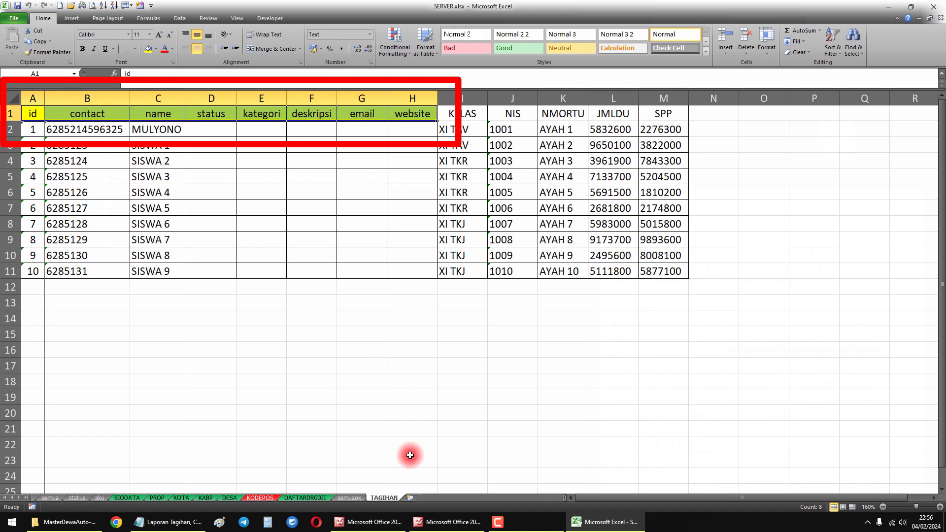
- Read the note on adding other columns and examine the KELAS, NIS, NMORTU, JMLDU and SPP headers one by one
{"action": "left_click", "coordinate": [167, 522]}
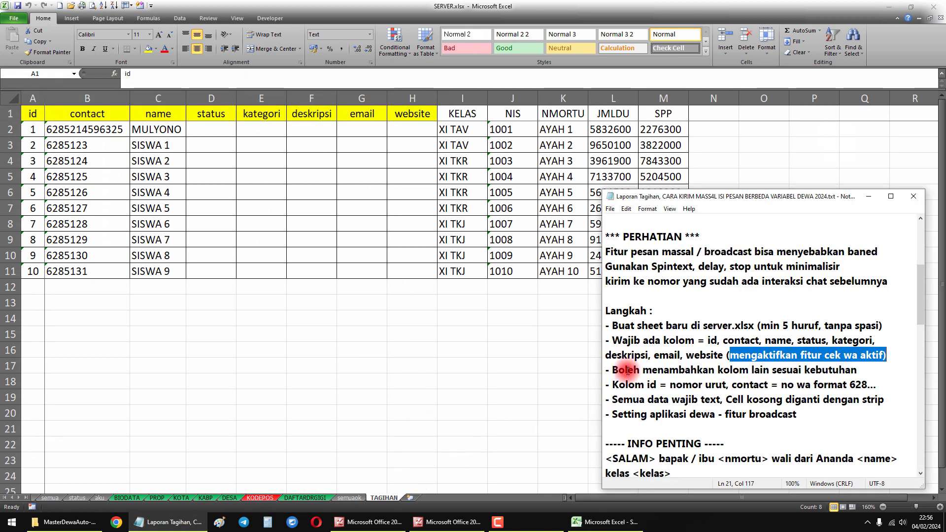
{"action": "left_click_drag", "start_coordinate": [627, 370], "coordinate": [845, 370]}
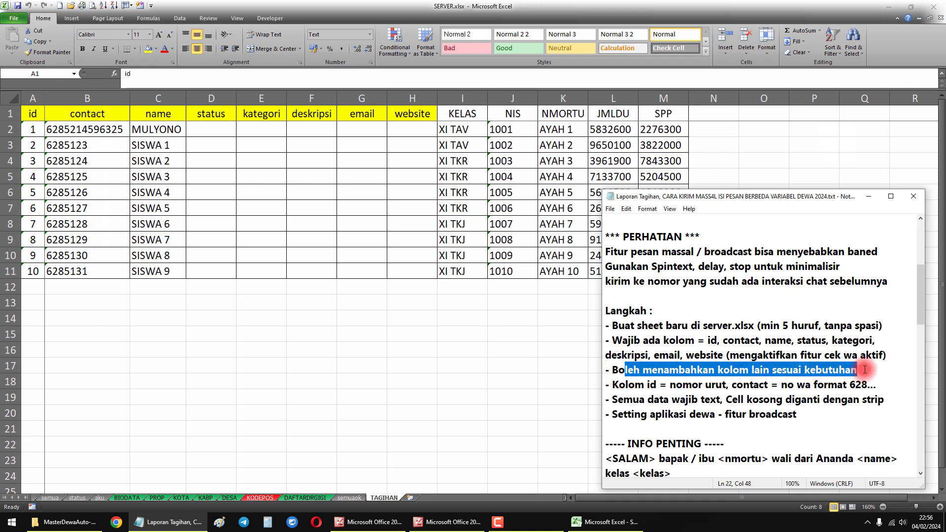
{"action": "left_click", "coordinate": [496, 177]}
{"action": "left_click", "coordinate": [460, 112]}
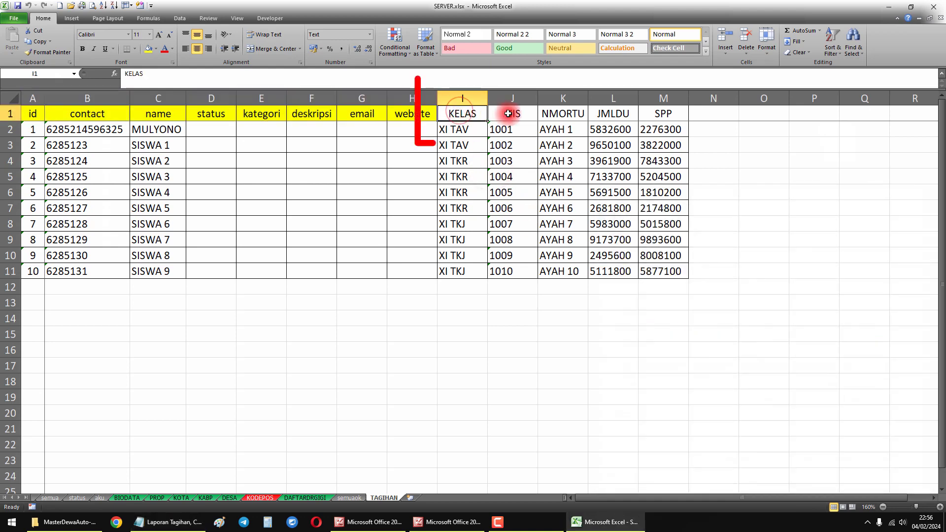
{"action": "left_click", "coordinate": [514, 112]}
{"action": "left_click", "coordinate": [562, 113]}
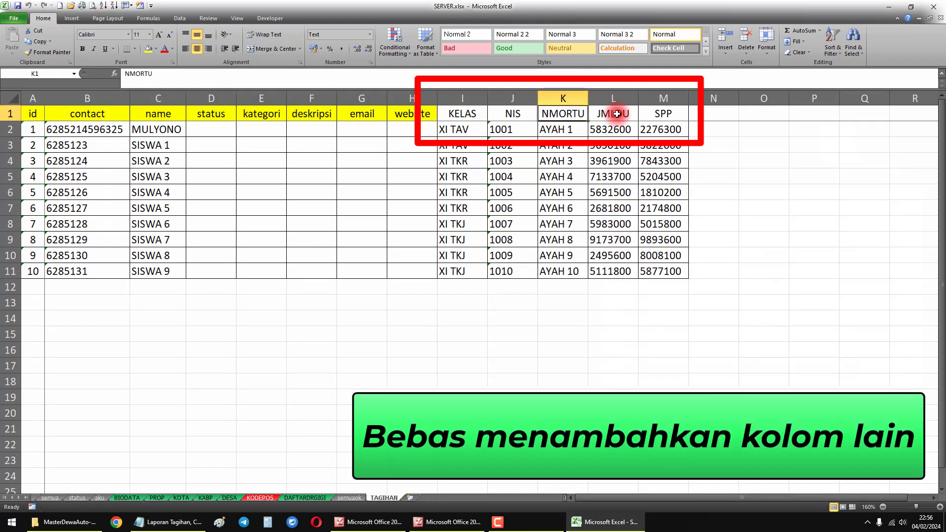
{"action": "left_click", "coordinate": [629, 115]}
{"action": "left_click", "coordinate": [663, 115]}
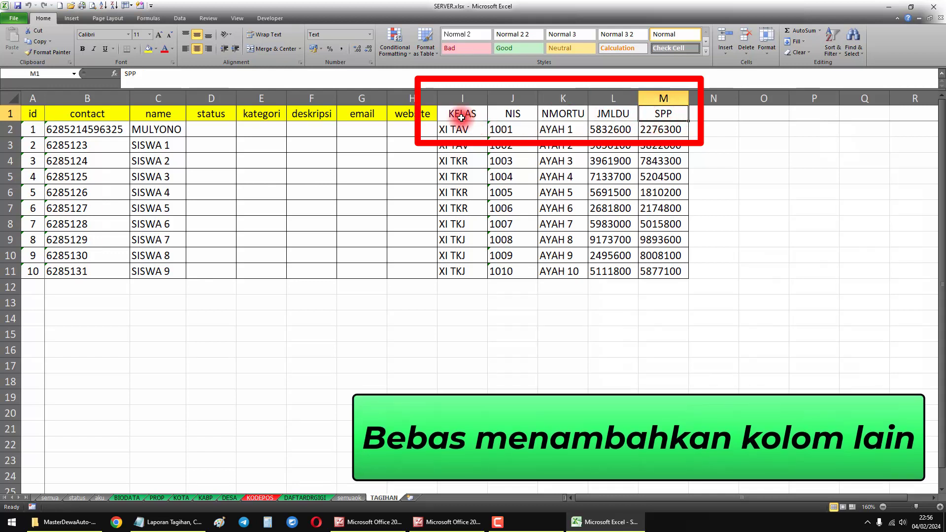
- Select the extra column headers from KELAS to SPP in row 1 to review their naming
{"action": "left_click_drag", "start_coordinate": [455, 113], "coordinate": [808, 114]}
{"action": "left_click", "coordinate": [763, 160]}
{"action": "left_click_drag", "start_coordinate": [460, 113], "coordinate": [643, 113]}
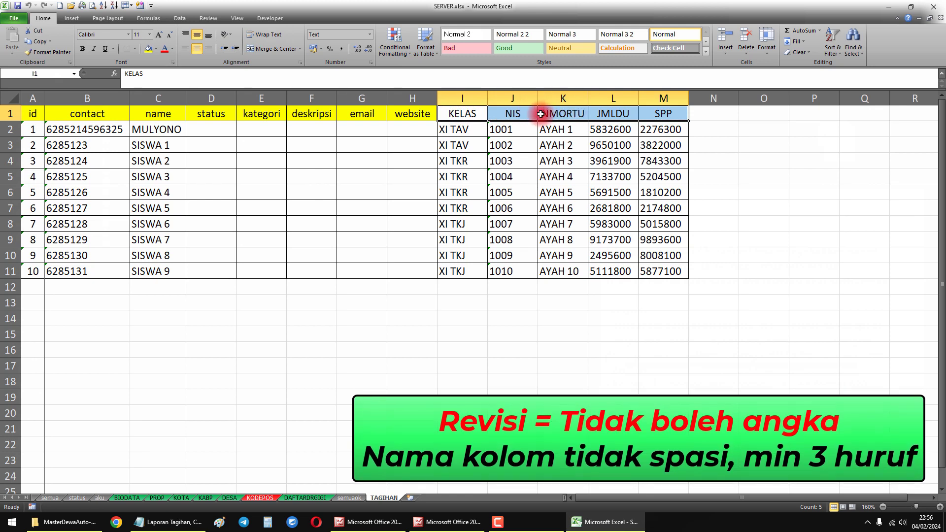
{"action": "left_click_drag", "start_coordinate": [462, 114], "coordinate": [664, 112]}
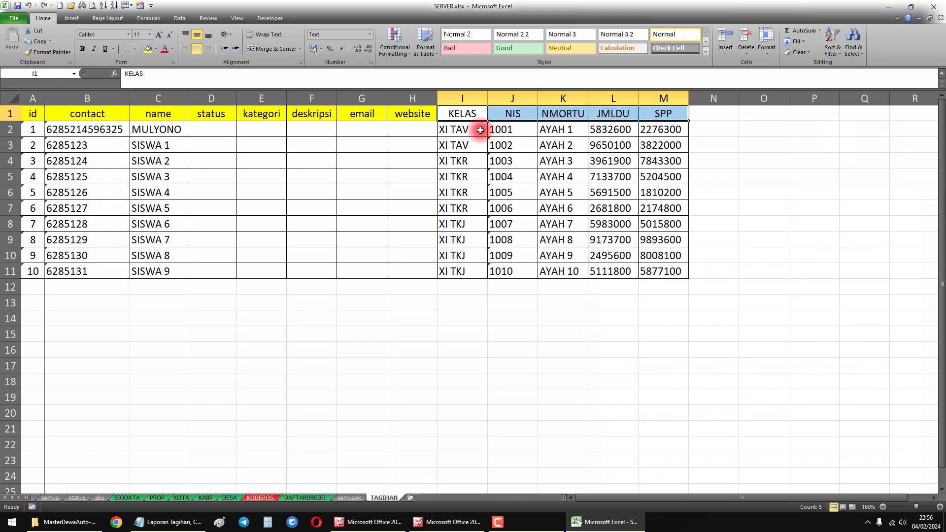
{"action": "left_click_drag", "start_coordinate": [456, 114], "coordinate": [654, 113]}
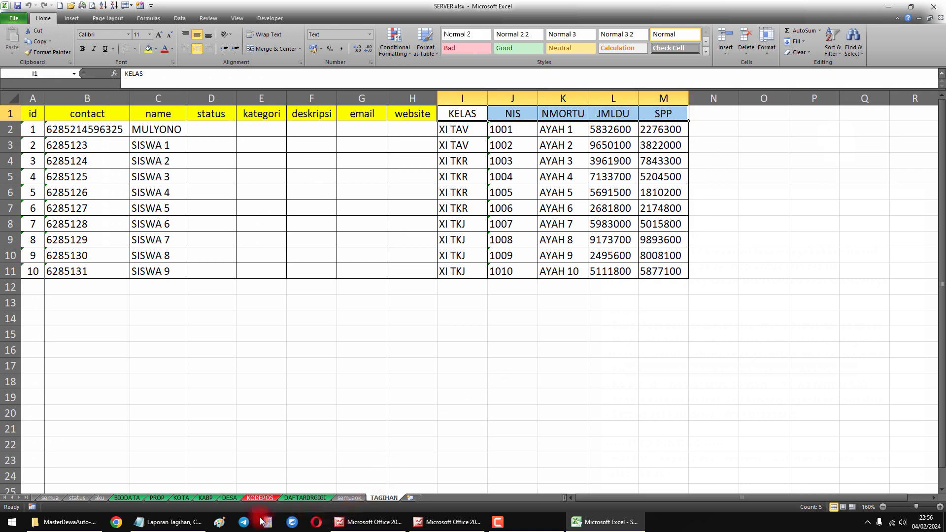
- Highlight the notes' rules for sequential numbers in the id column and the 628 format in the contact column
{"action": "left_click", "coordinate": [167, 522]}
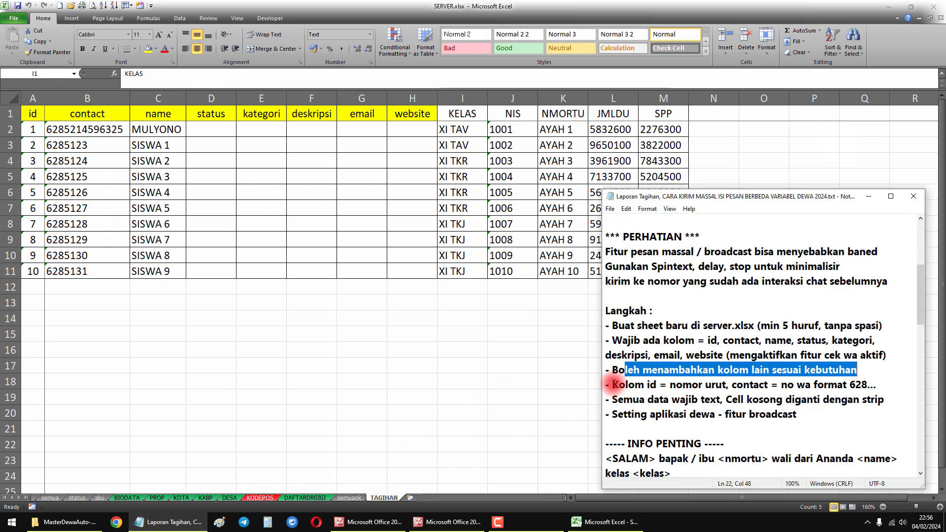
{"action": "left_click_drag", "start_coordinate": [614, 385], "coordinate": [649, 385]}
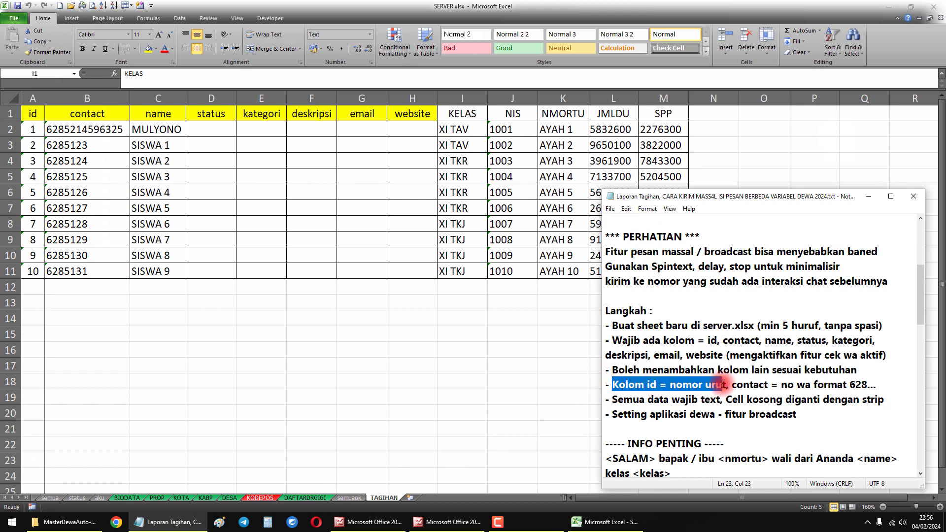
{"action": "left_click_drag", "start_coordinate": [732, 384], "coordinate": [748, 383]}
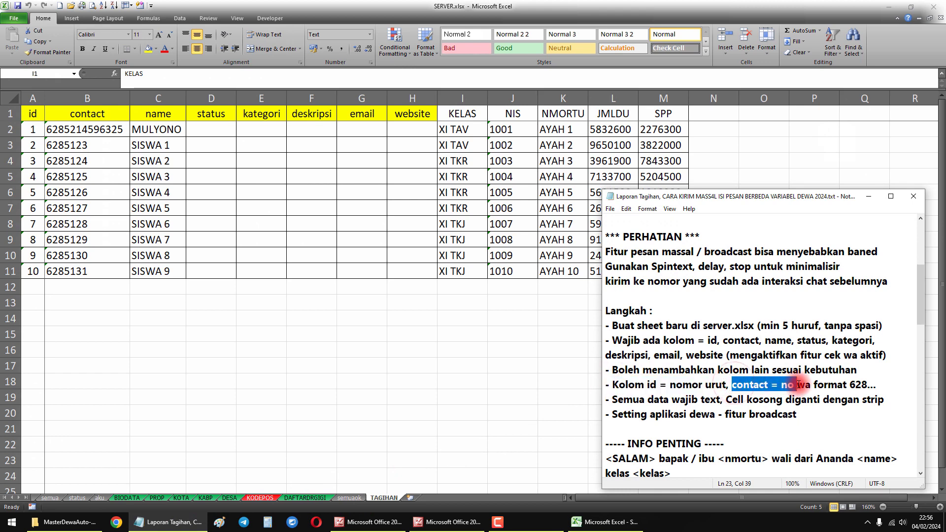
{"action": "left_click_drag", "start_coordinate": [840, 387], "coordinate": [855, 387]}
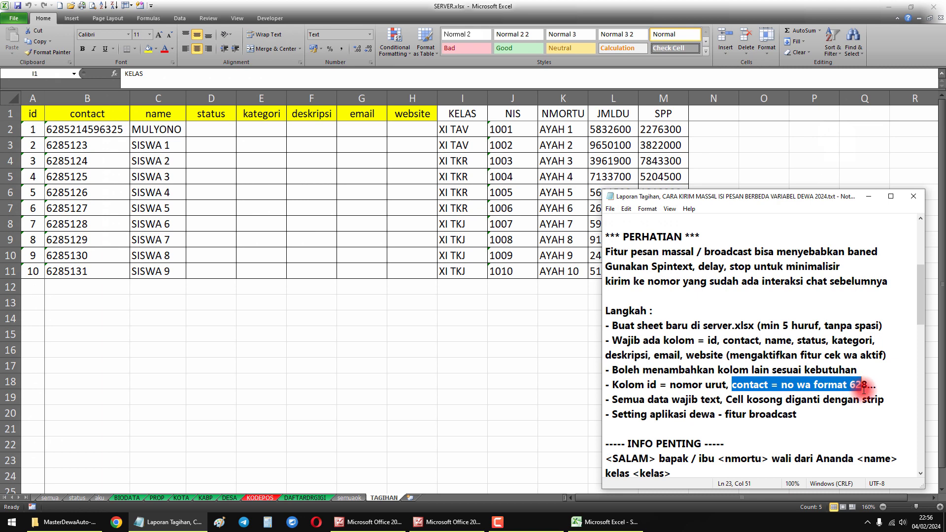
- Select the id column's cells down to row 11 to examine the sequential, distinct numbers
{"action": "left_click", "coordinate": [265, 369]}
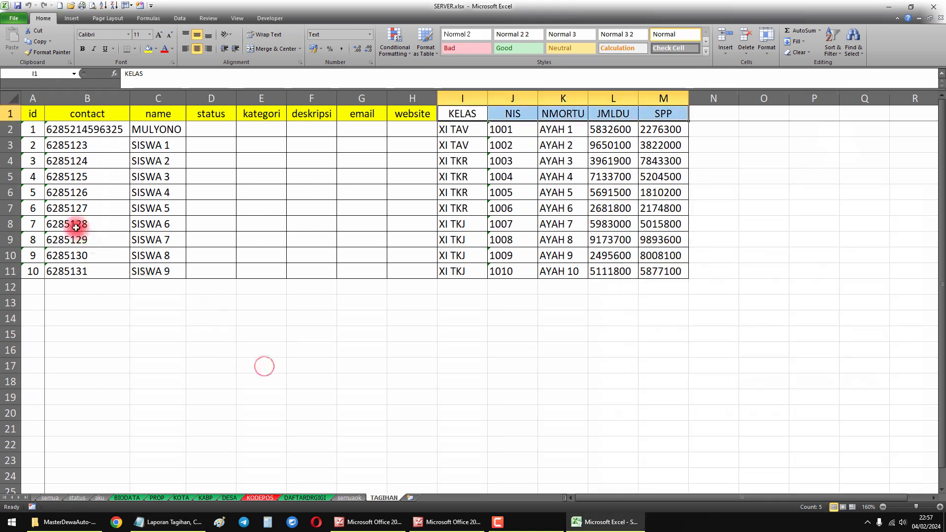
{"action": "left_click_drag", "start_coordinate": [33, 114], "coordinate": [30, 271]}
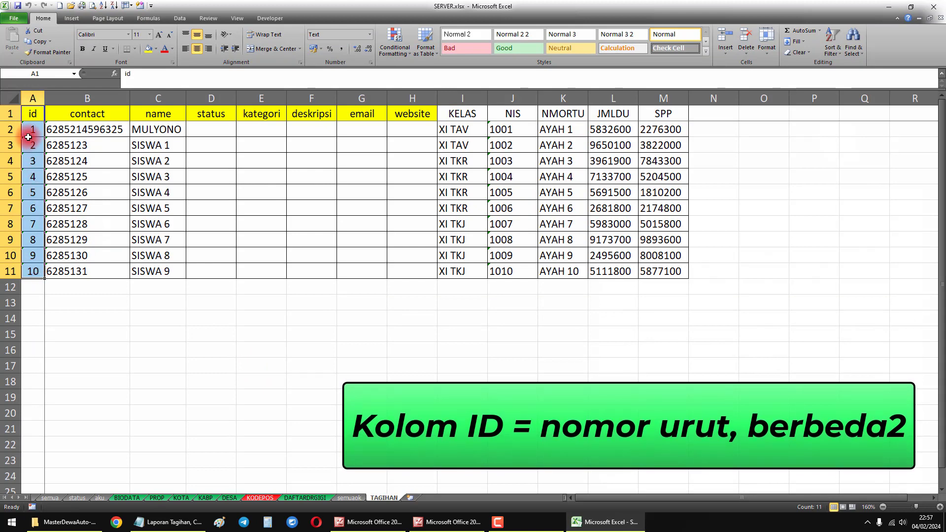
{"action": "left_click_drag", "start_coordinate": [32, 130], "coordinate": [30, 162]}
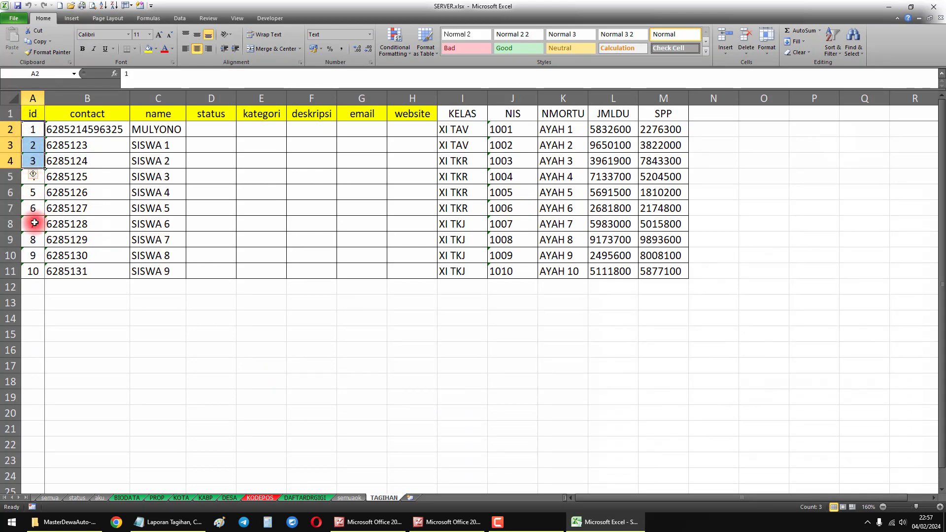
{"action": "left_click_drag", "start_coordinate": [33, 129], "coordinate": [37, 270]}
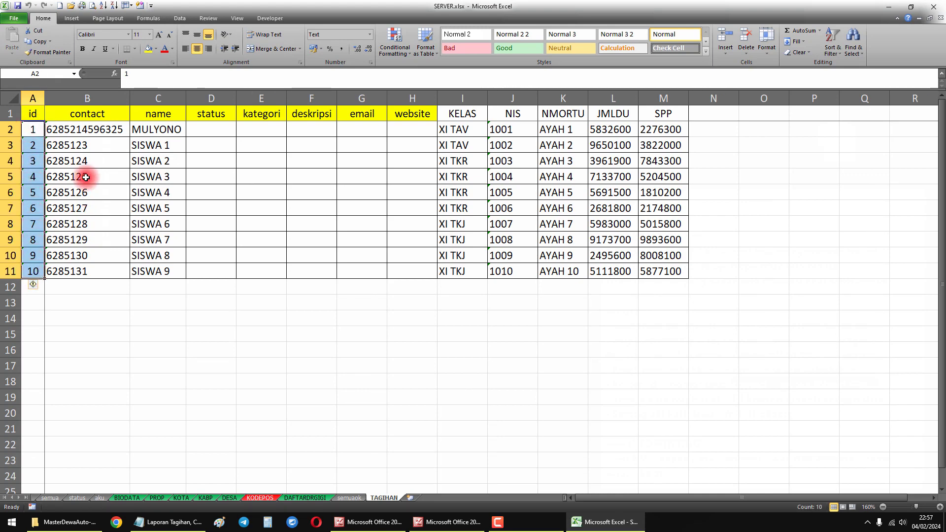
- Select the contact header and the numbers in B2:B11 to check that they follow the 628 format
{"action": "left_click", "coordinate": [82, 117]}
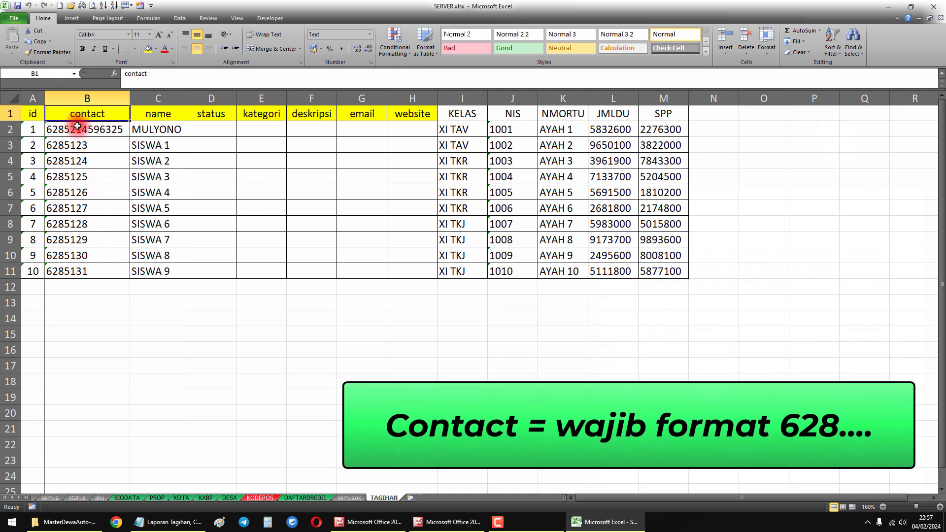
{"action": "left_click", "coordinate": [77, 126]}
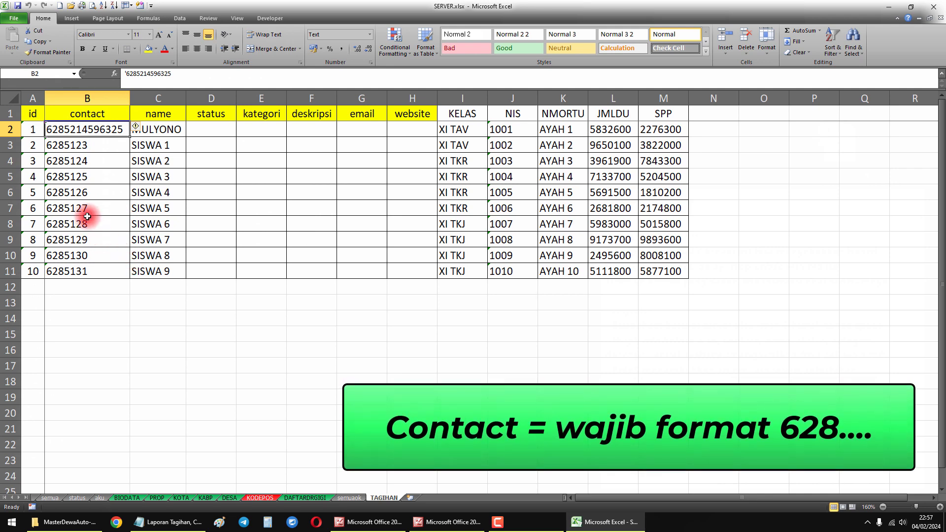
{"action": "left_click_drag", "start_coordinate": [77, 129], "coordinate": [92, 271]}
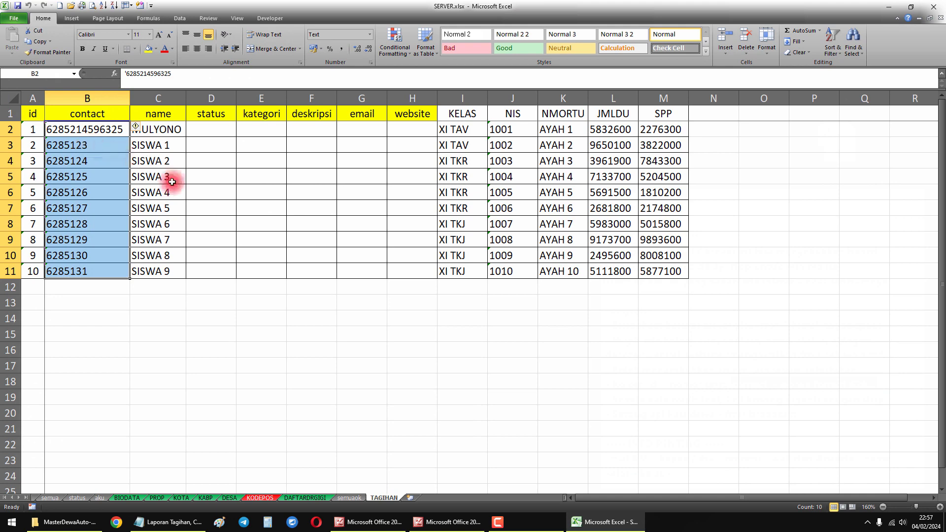
- Highlight the notes' rule "Semua data wajib text" and return to the TAGIHAN sheet
{"action": "left_click", "coordinate": [170, 522]}
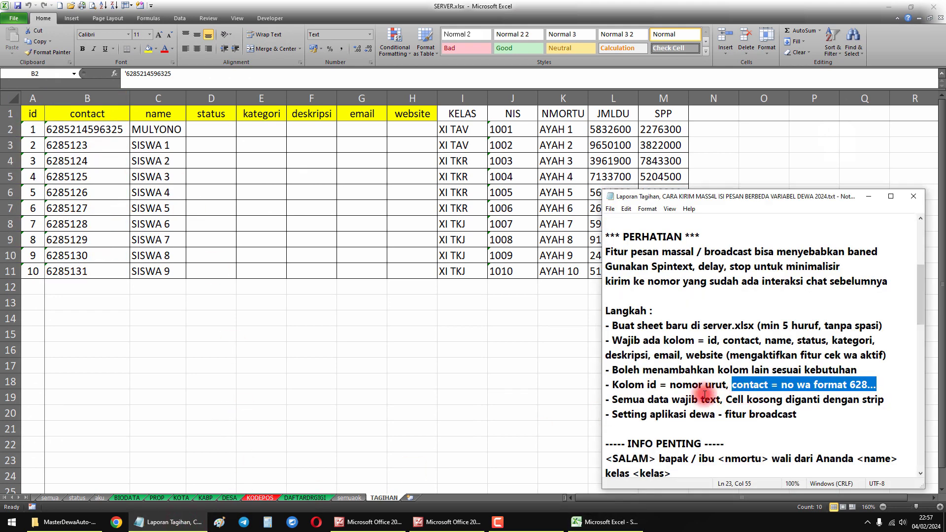
{"action": "left_click_drag", "start_coordinate": [614, 400], "coordinate": [700, 399]}
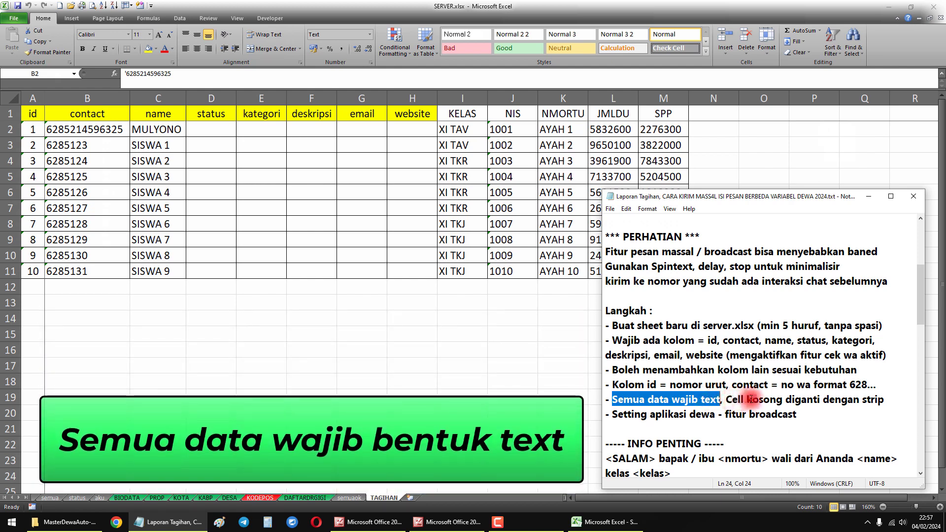
{"action": "left_click", "coordinate": [492, 387]}
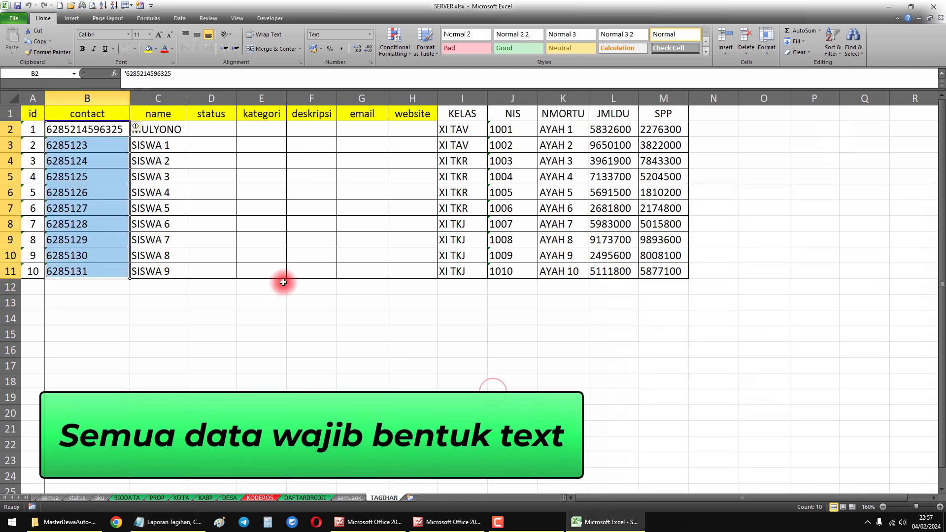
- Format the data range A2:M11 as Text and copy the range
{"action": "left_click", "coordinate": [58, 127]}
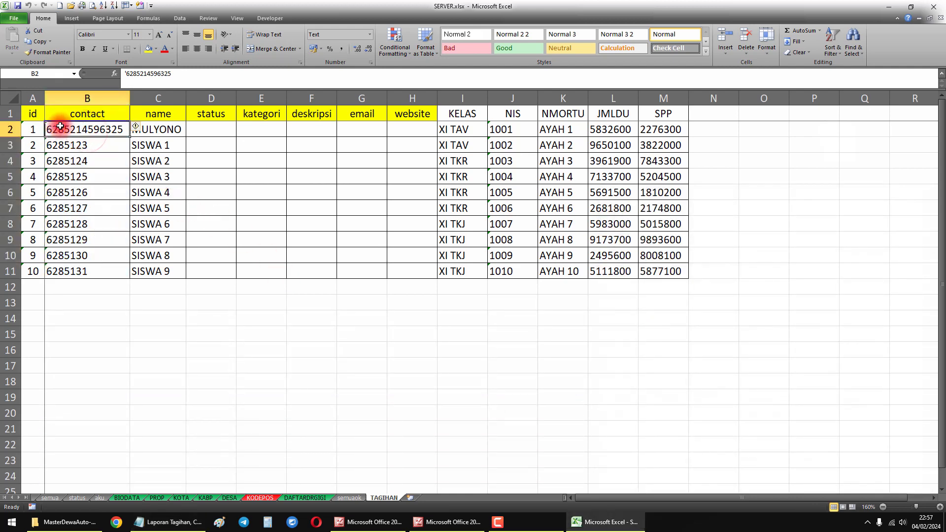
{"action": "left_click_drag", "start_coordinate": [64, 127], "coordinate": [193, 134]}
{"action": "left_click_drag", "start_coordinate": [475, 140], "coordinate": [658, 272]}
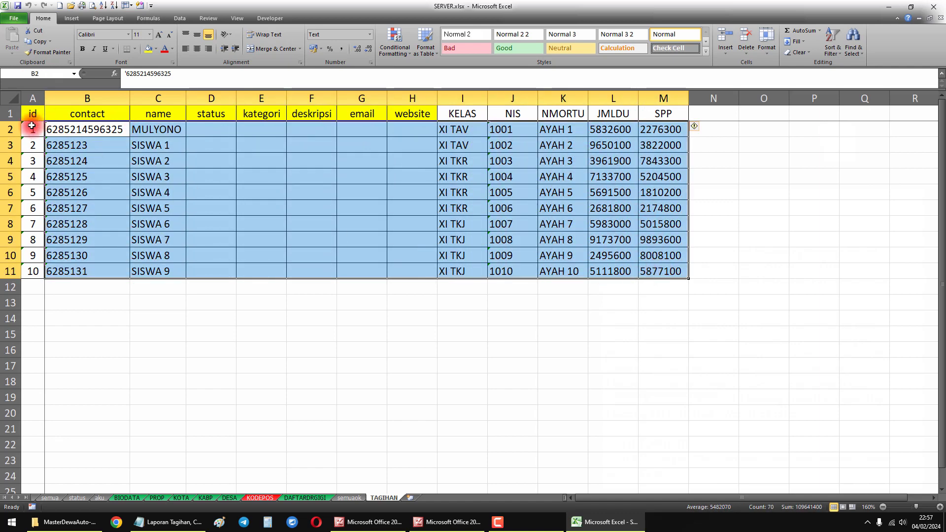
{"action": "left_click_drag", "start_coordinate": [31, 126], "coordinate": [663, 269]}
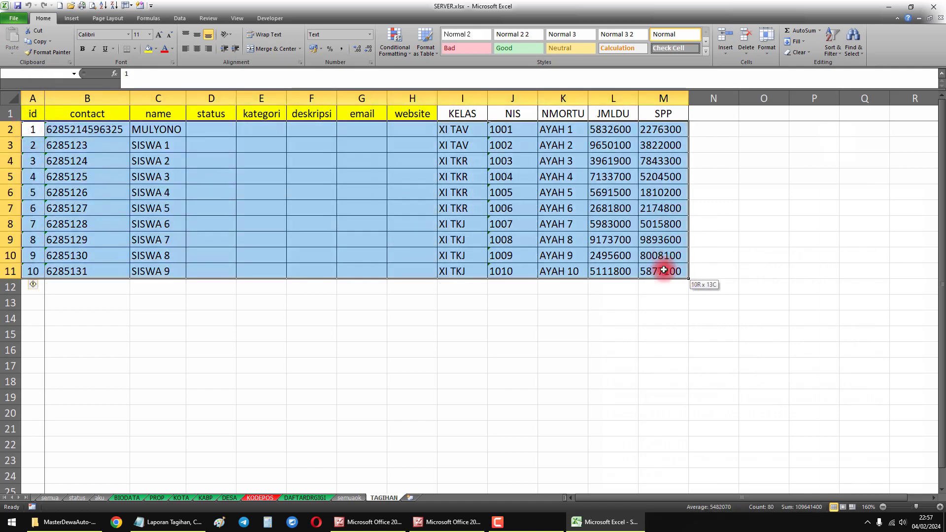
{"action": "left_click", "coordinate": [365, 36]}
{"action": "left_click", "coordinate": [350, 263]}
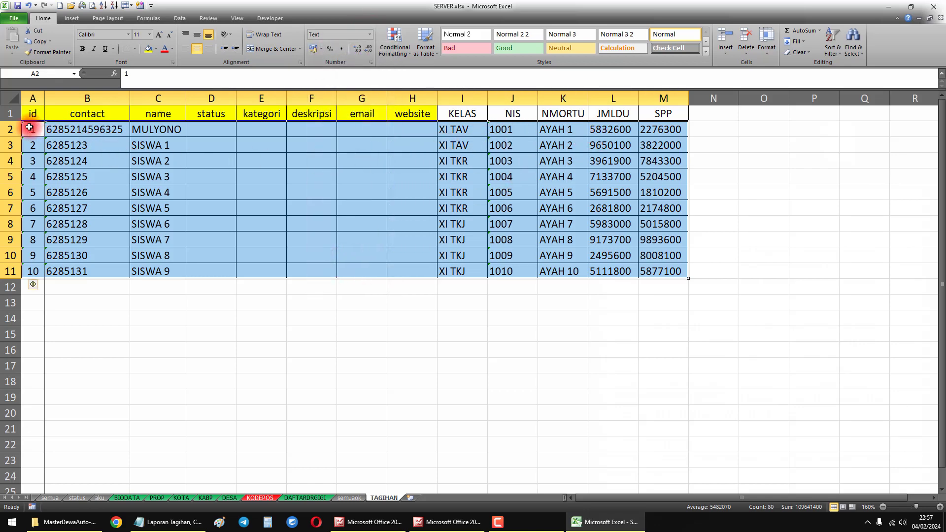
{"action": "left_click_drag", "start_coordinate": [29, 127], "coordinate": [647, 267]}
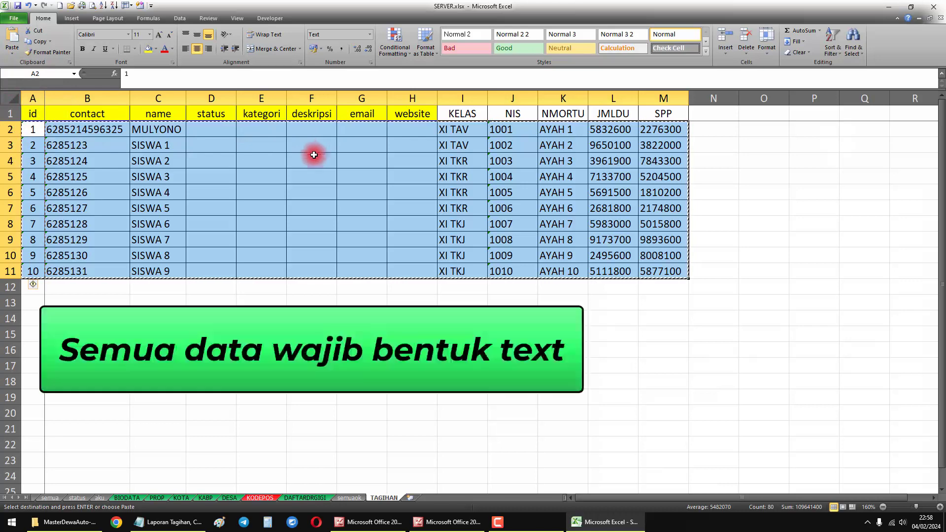
{"action": "left_click", "coordinate": [256, 177]}
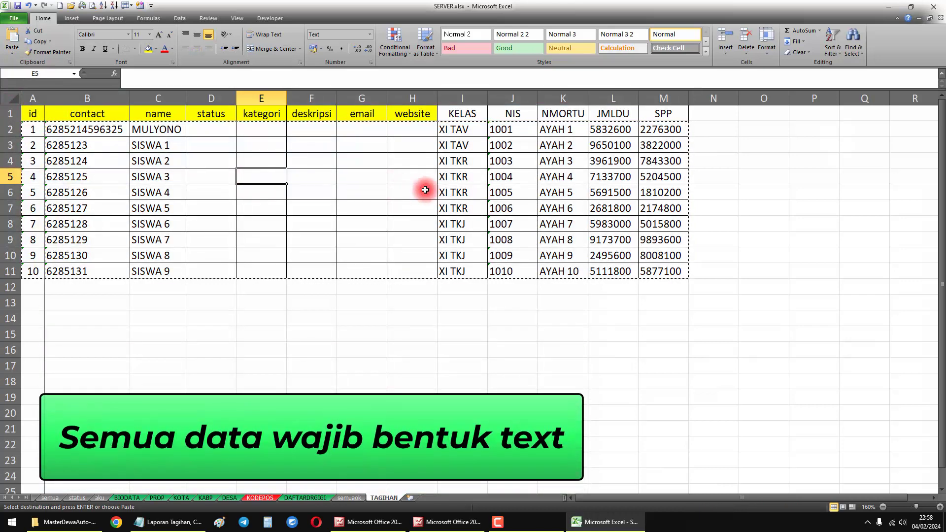
- Clear the sample amounts in cells L5, L8, M3, M7 and M10 of the JMLDU and SPP columns
{"action": "left_click", "coordinate": [612, 113]}
{"action": "left_click", "coordinate": [611, 177]}
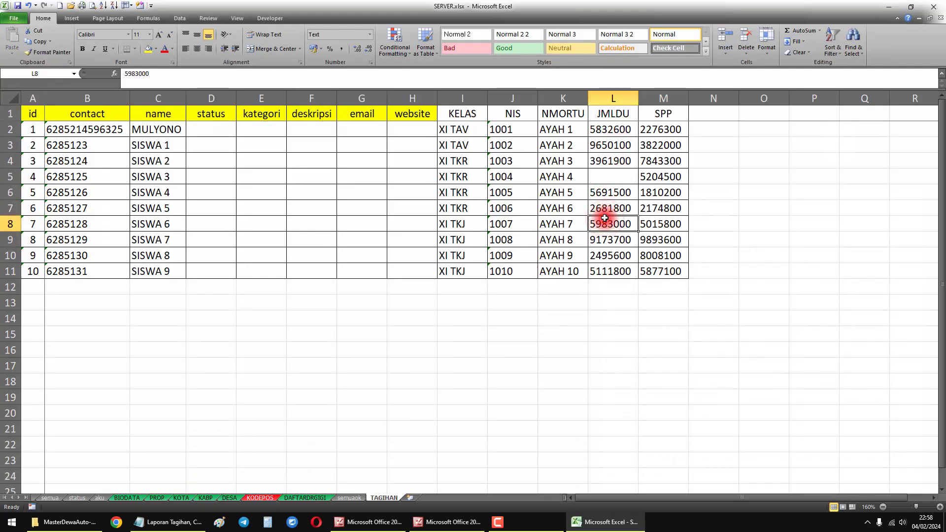
{"action": "left_click", "coordinate": [654, 148]}
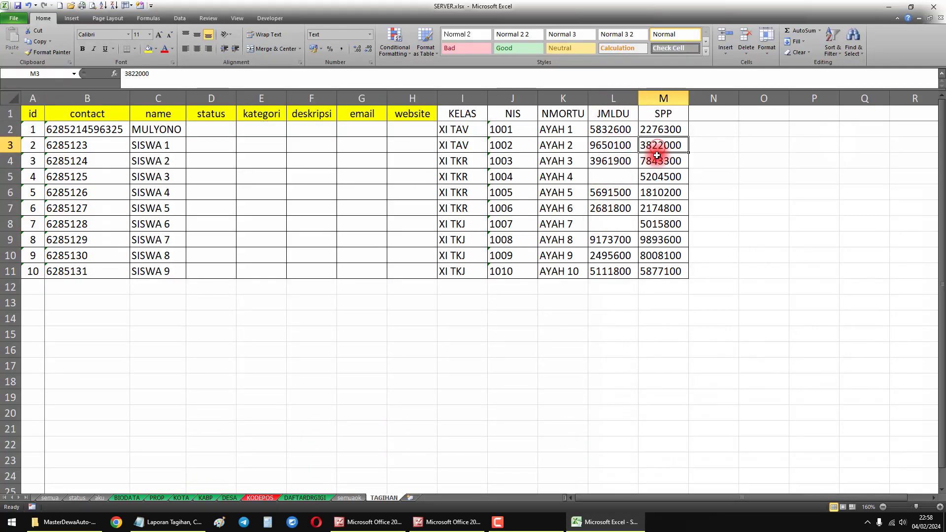
{"action": "left_click", "coordinate": [655, 192]}
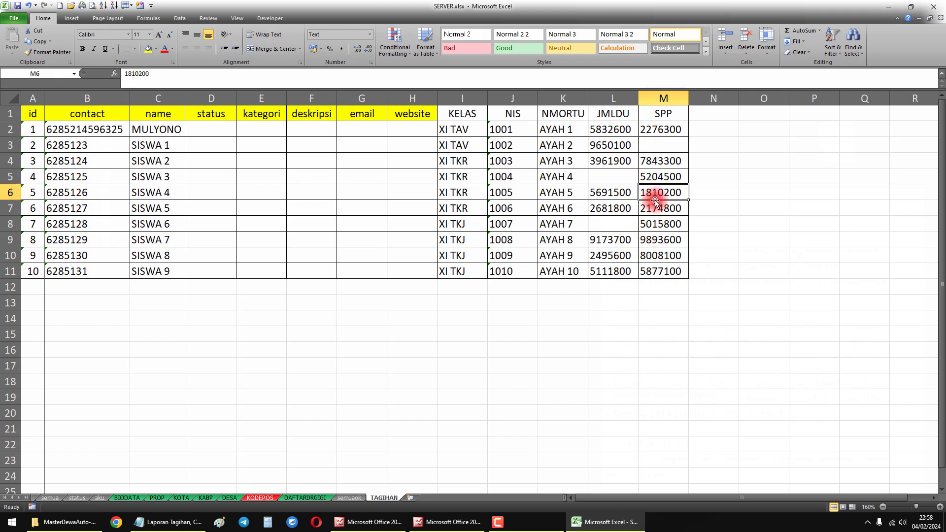
{"action": "left_click", "coordinate": [655, 208]}
{"action": "key", "text": "Delete"}
{"action": "left_click", "coordinate": [659, 255]}
{"action": "key", "text": "Delete"}
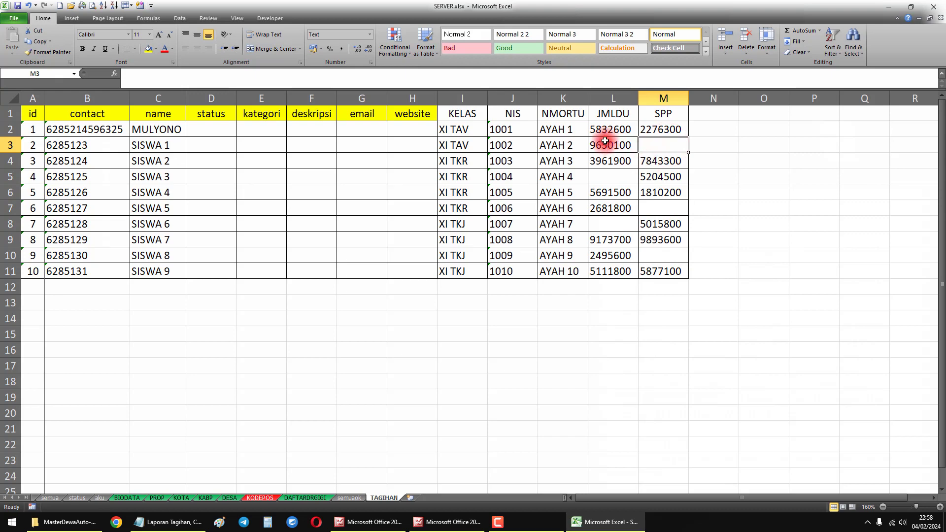
- Start a Replace on the range L2:M11 with "-" as the replacement text
{"action": "left_click_drag", "start_coordinate": [606, 129], "coordinate": [664, 271]}
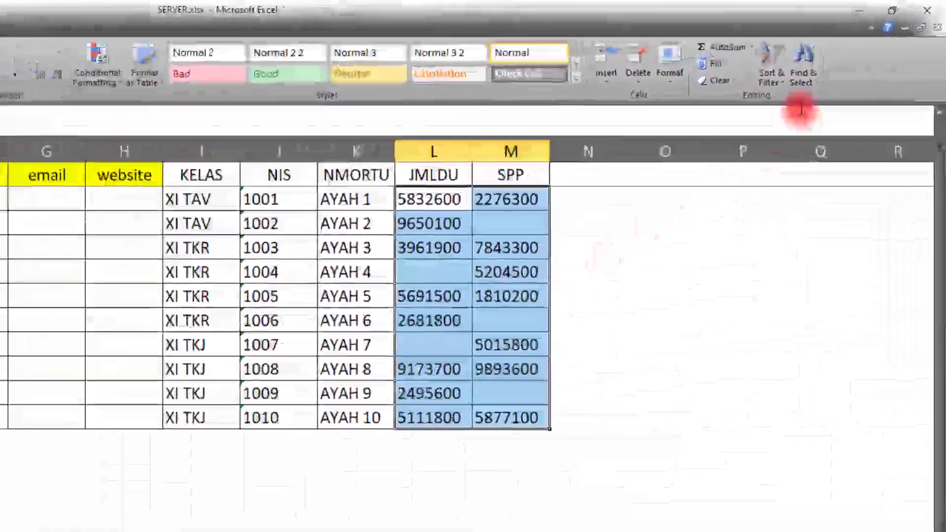
{"action": "left_click", "coordinate": [852, 44]}
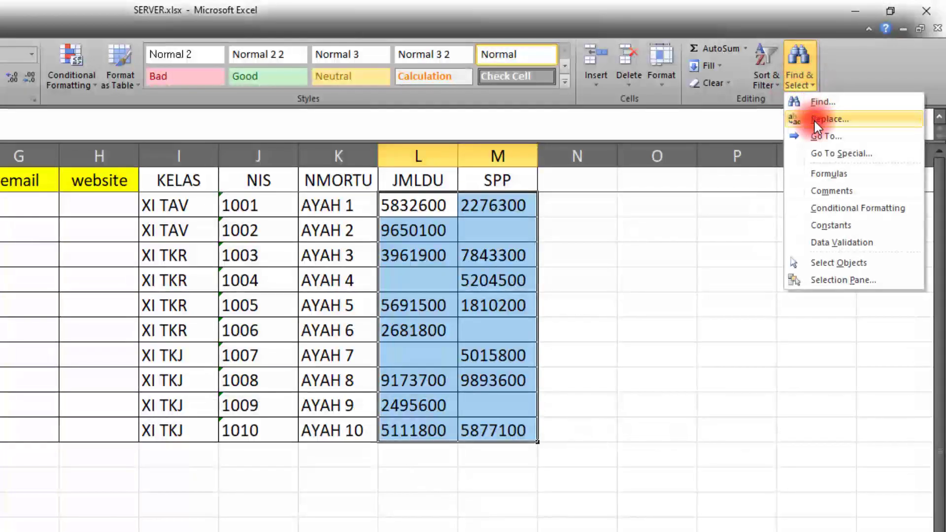
{"action": "left_click", "coordinate": [814, 120]}
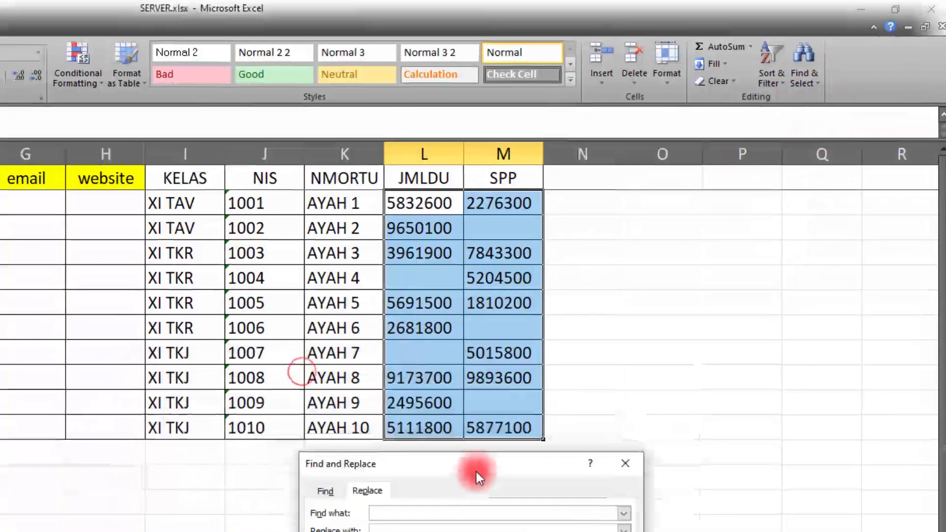
{"action": "left_click_drag", "start_coordinate": [476, 471], "coordinate": [495, 483]}
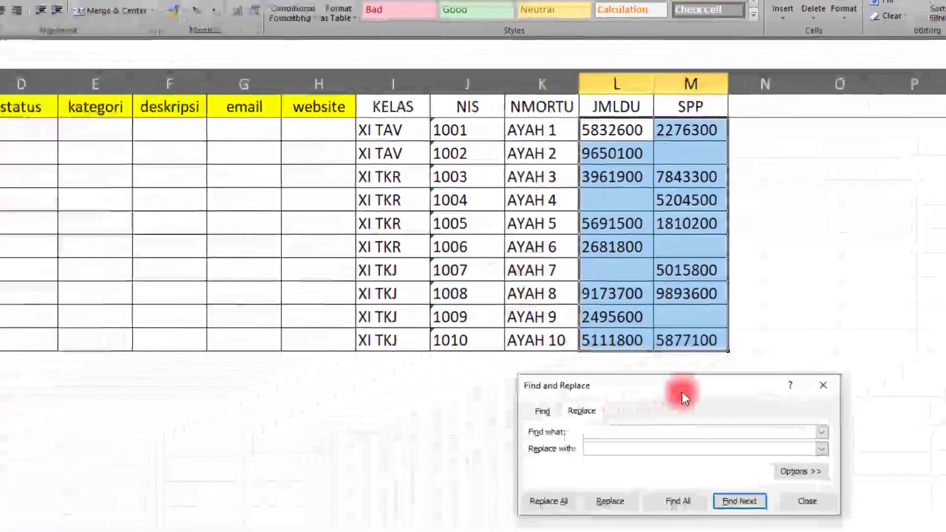
{"action": "left_click", "coordinate": [408, 524]}
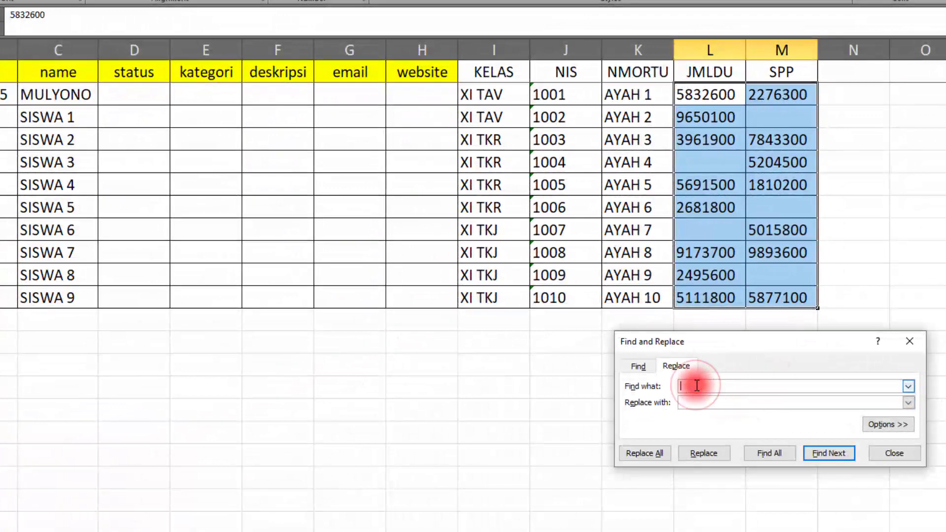
{"action": "left_click", "coordinate": [693, 402]}
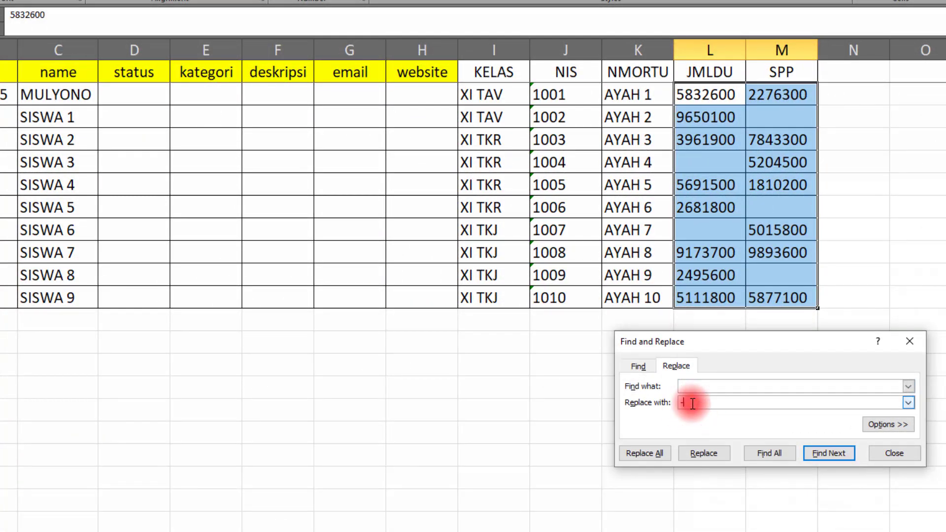
{"action": "type", "text": "-"}
- Leave the search text empty, replace all blank cells in the selected range with "-", and close the dialog
{"action": "left_click", "coordinate": [685, 386]}
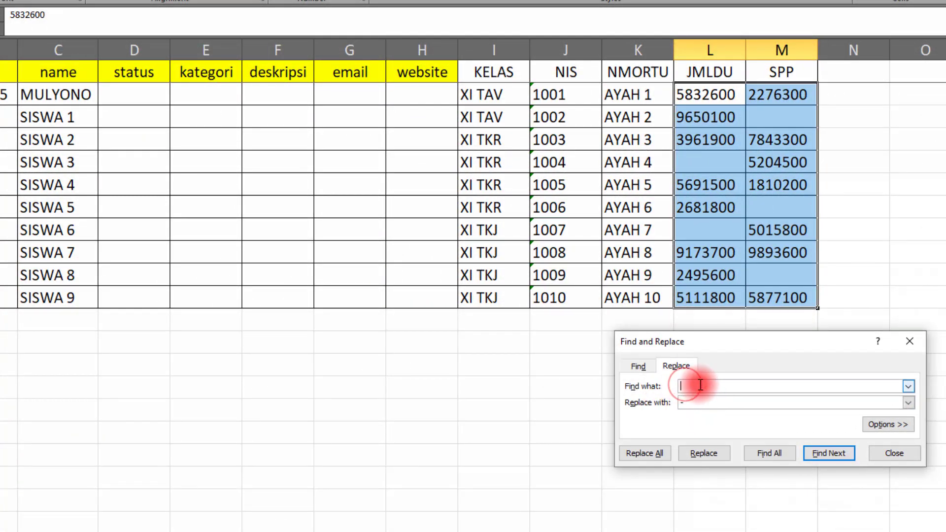
{"action": "left_click", "coordinate": [696, 384]}
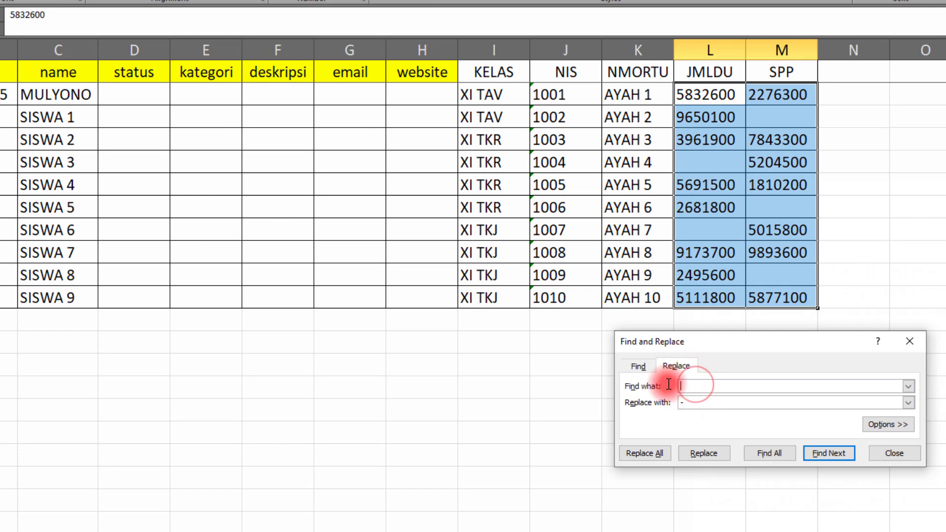
{"action": "left_click", "coordinate": [694, 386]}
{"action": "left_click", "coordinate": [697, 401]}
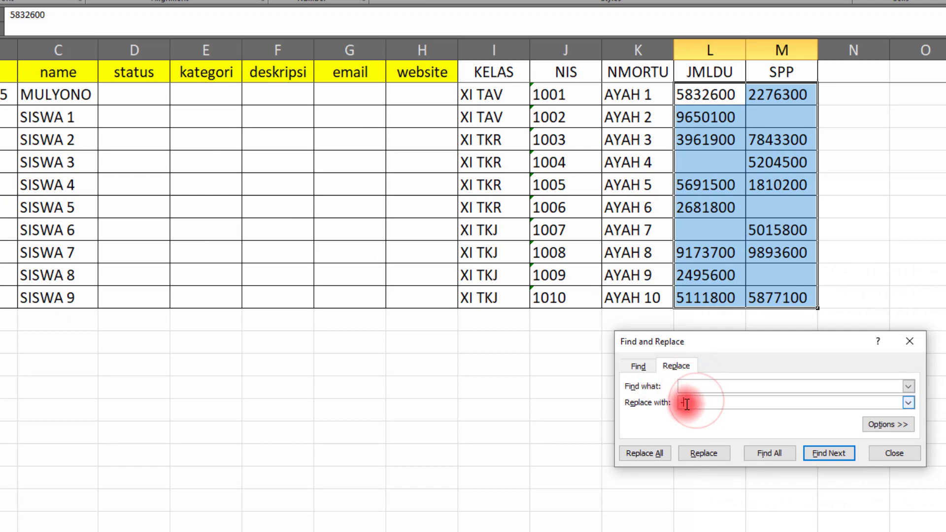
{"action": "left_click_drag", "start_coordinate": [694, 403], "coordinate": [673, 403]}
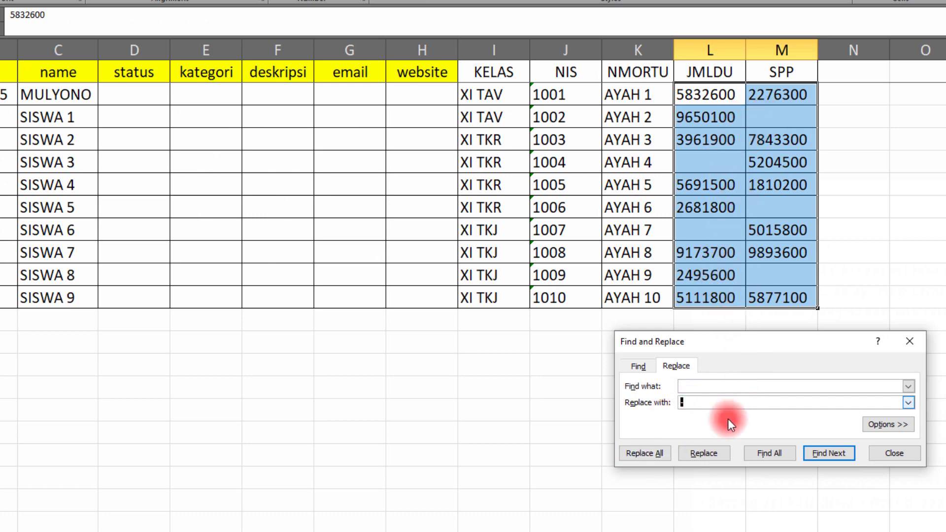
{"action": "left_click", "coordinate": [662, 453]}
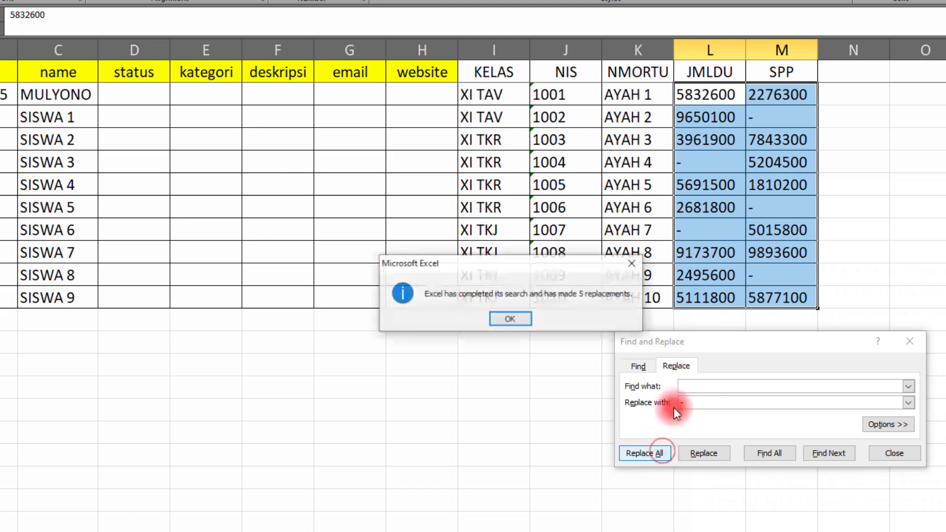
{"action": "left_click", "coordinate": [510, 318]}
{"action": "left_click", "coordinate": [893, 453]}
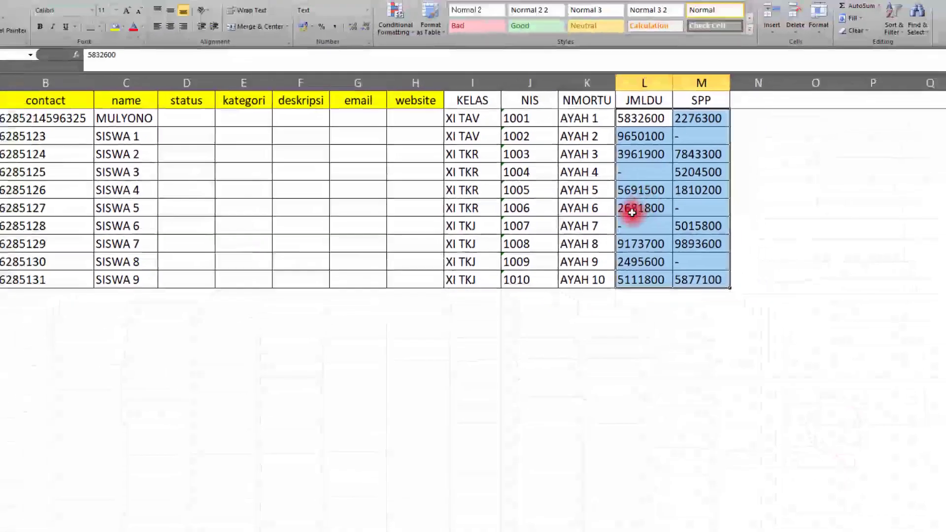
{"action": "left_click", "coordinate": [639, 159]}
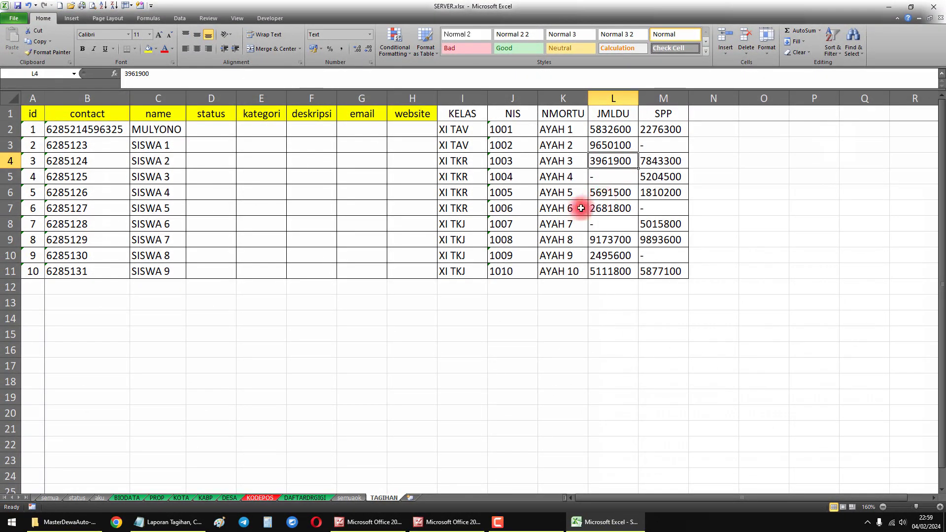
- Highlight the note "Setting aplikasi dewa - fitur broadcast" and select the whole table A1:M11 to review it
{"action": "left_click", "coordinate": [178, 523]}
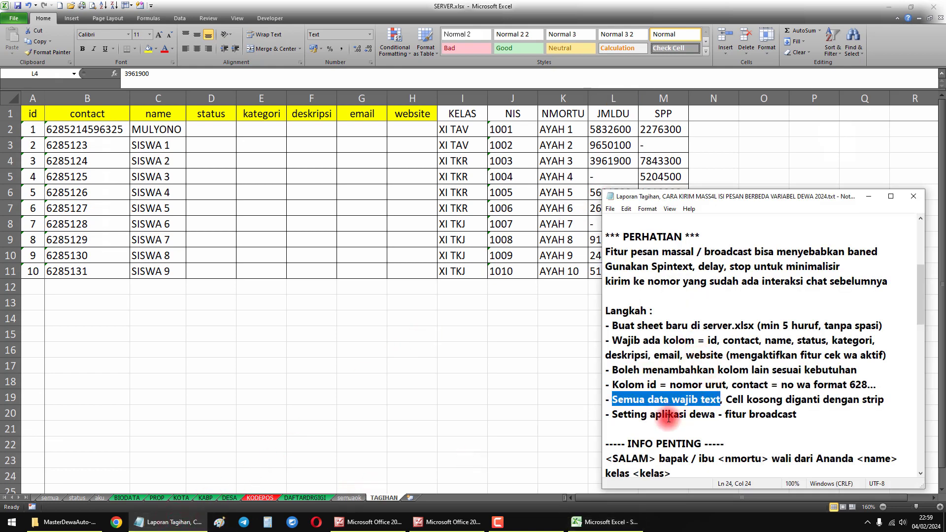
{"action": "left_click_drag", "start_coordinate": [612, 415], "coordinate": [738, 414]}
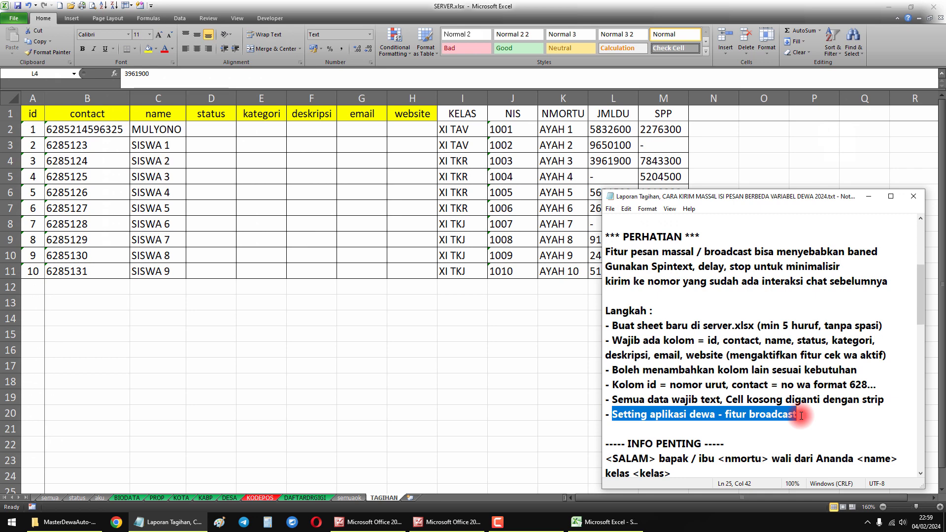
{"action": "left_click", "coordinate": [476, 340]}
{"action": "left_click", "coordinate": [344, 220]}
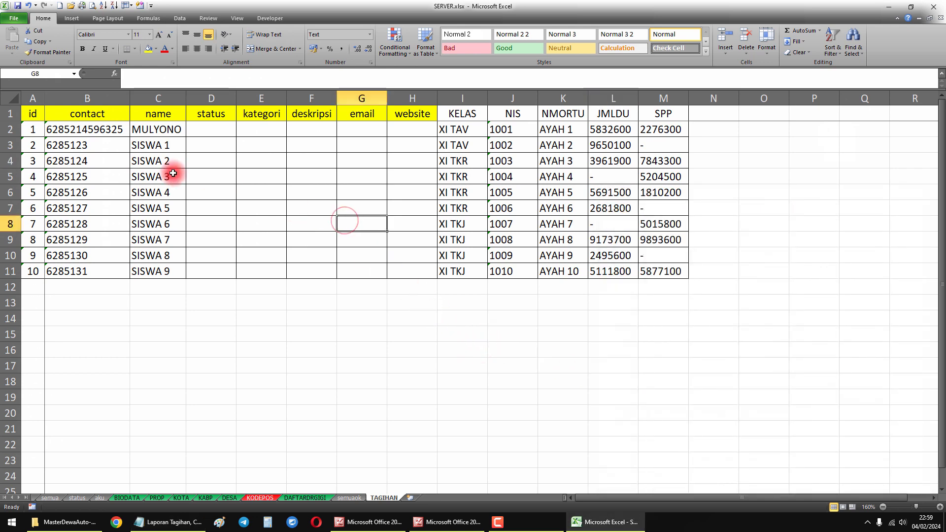
{"action": "left_click_drag", "start_coordinate": [33, 114], "coordinate": [638, 275]}
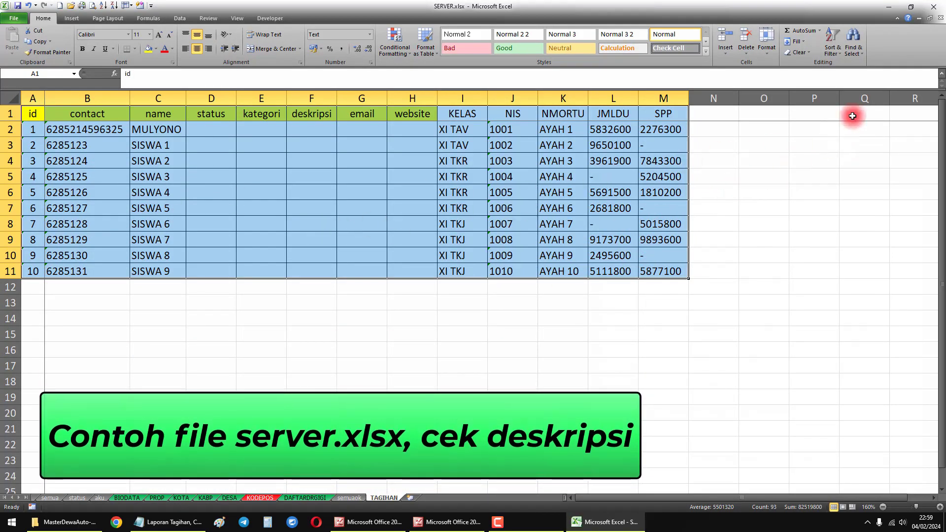
- Close the SERVER.xlsx workbook, launch DewaAuto.exe and start the WA Center 1 device
{"action": "left_click", "coordinate": [931, 10]}
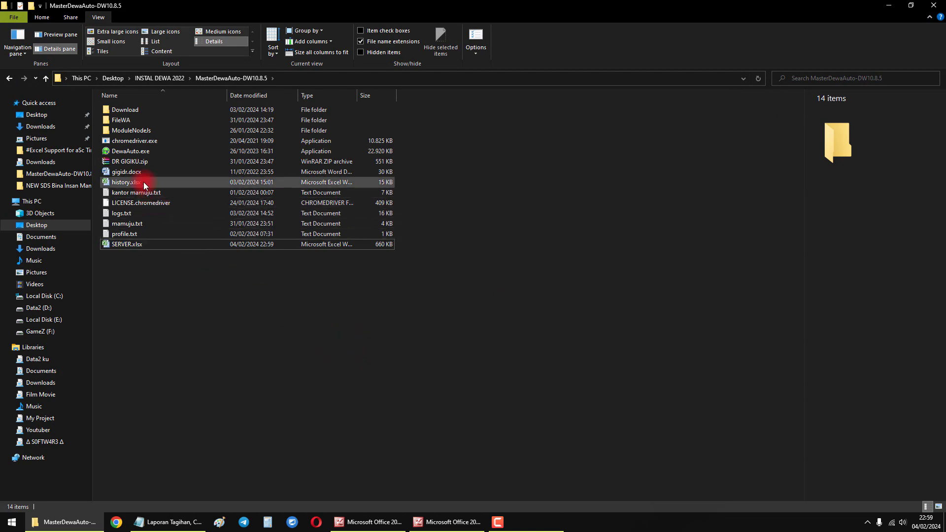
{"action": "double_click", "coordinate": [142, 151]}
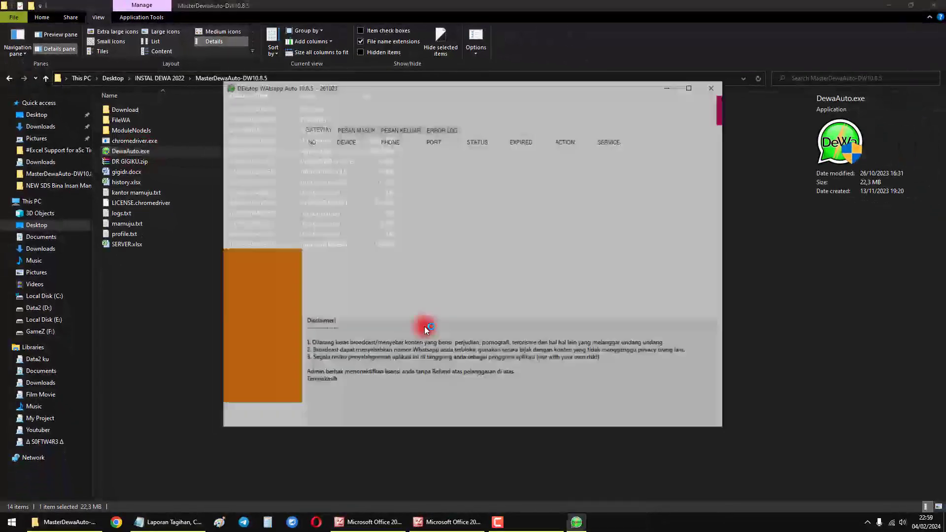
{"action": "left_click", "coordinate": [401, 155]}
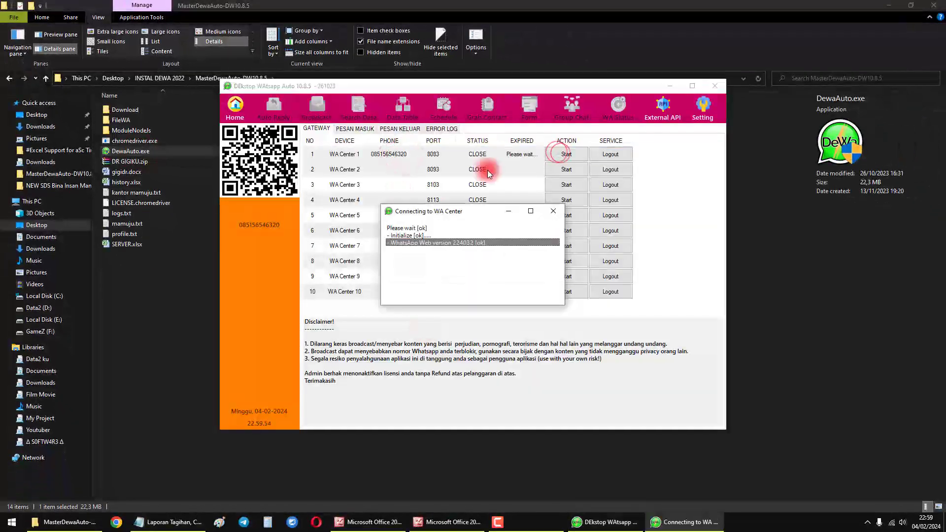
{"action": "left_click_drag", "start_coordinate": [444, 89], "coordinate": [256, 35]}
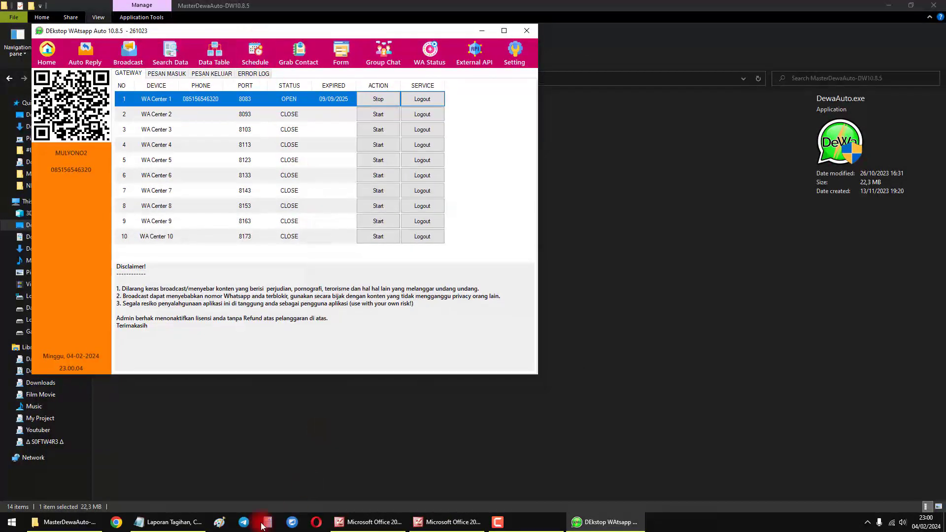
- Review the INFO PENTING message template in the Notepad notes, highlighting the placeholders <SALAM>, <nmortu>, <name> and <kelas>
{"action": "left_click", "coordinate": [173, 523]}
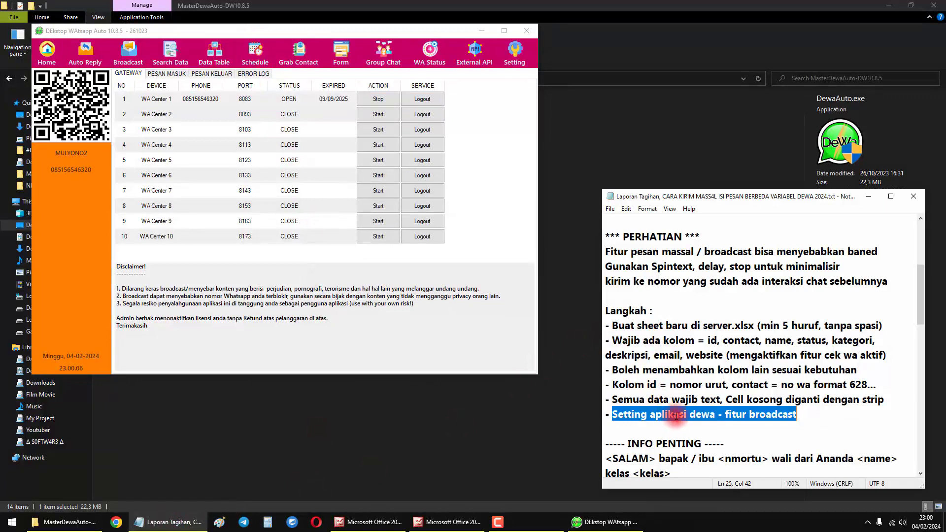
{"action": "scroll", "coordinate": [676, 376], "scroll_direction": "down", "scroll_amount": 4}
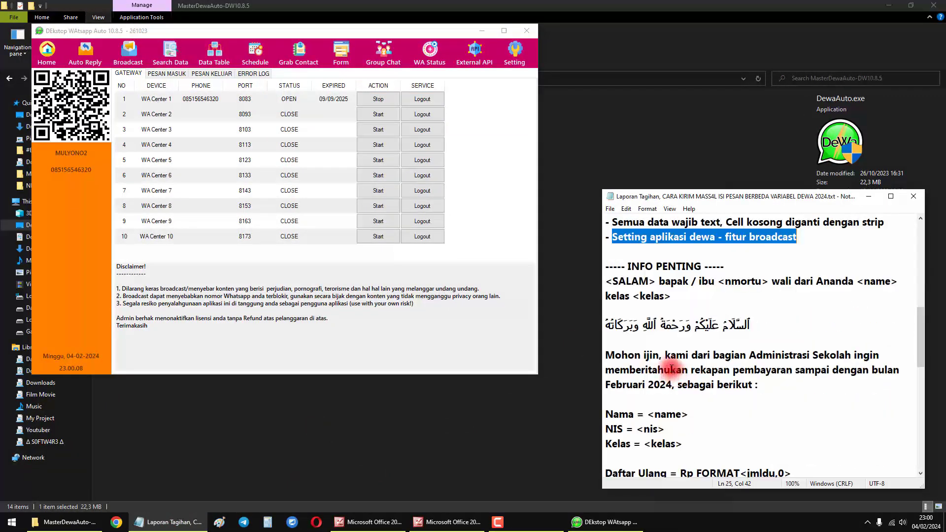
{"action": "scroll", "coordinate": [657, 366], "scroll_direction": "down", "scroll_amount": 1}
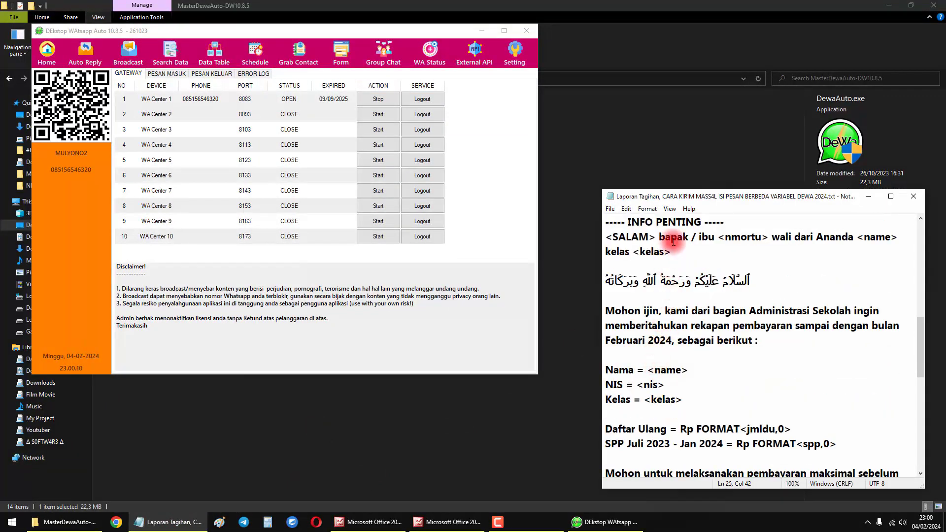
{"action": "left_click_drag", "start_coordinate": [679, 190], "coordinate": [679, 164]}
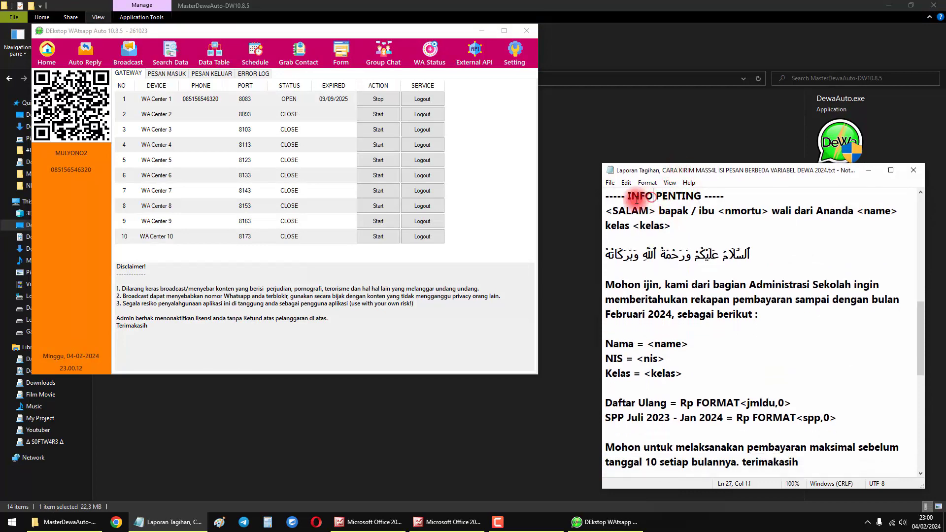
{"action": "left_click_drag", "start_coordinate": [606, 194], "coordinate": [656, 212]}
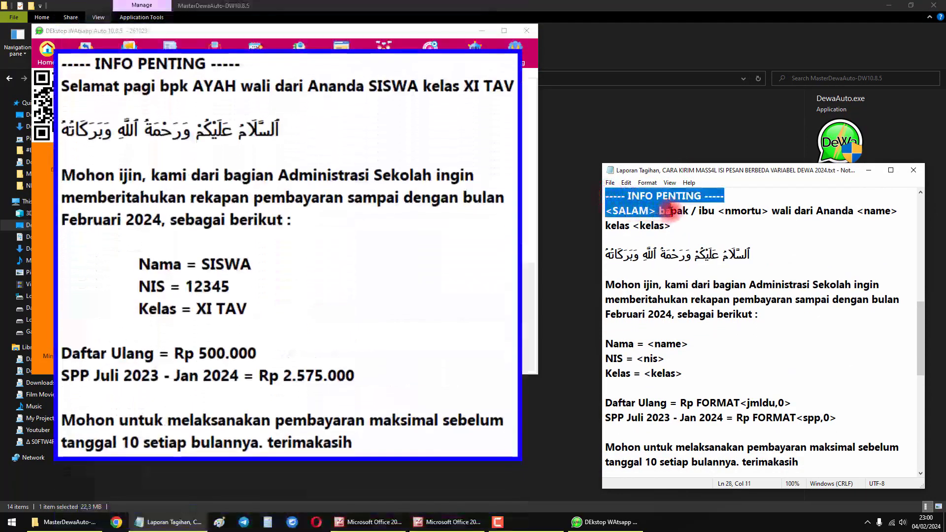
{"action": "left_click", "coordinate": [656, 212]}
{"action": "key", "text": "shift+Home"}
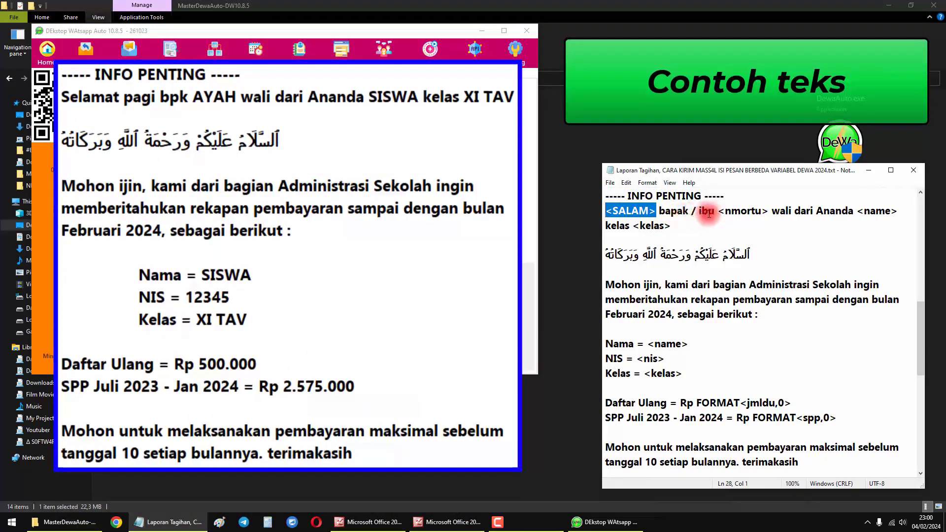
{"action": "left_click_drag", "start_coordinate": [718, 210], "coordinate": [767, 209]}
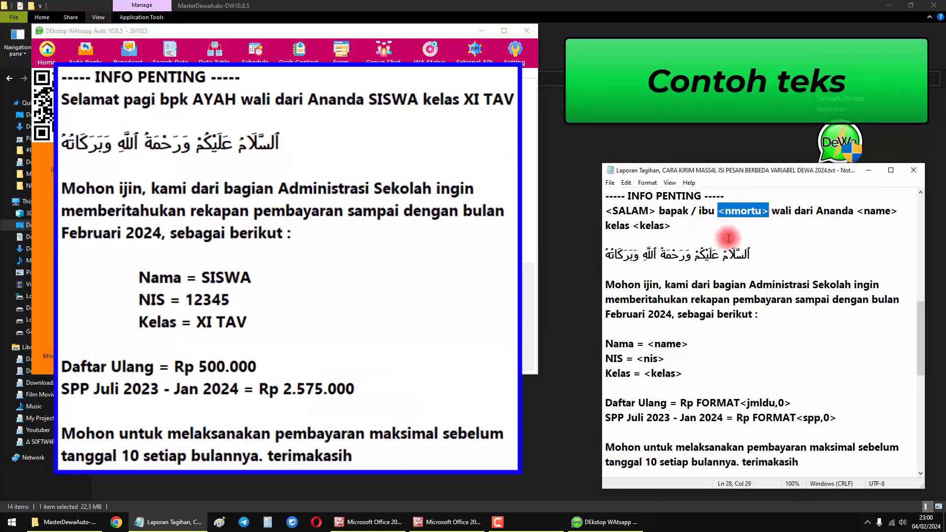
{"action": "left_click_drag", "start_coordinate": [863, 210], "coordinate": [896, 212]}
{"action": "left_click_drag", "start_coordinate": [632, 226], "coordinate": [686, 225]}
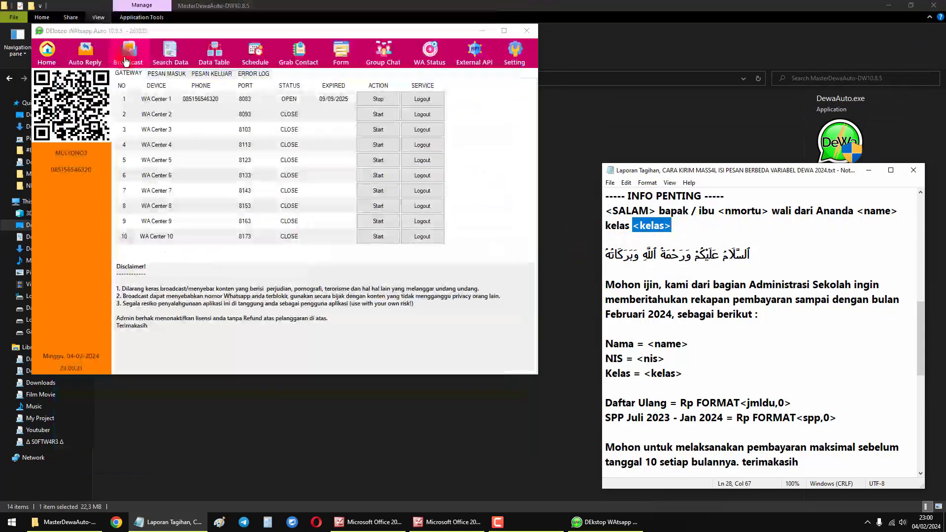
- Return to the Dewa application and load the tagihan table in Grab Contact
{"action": "left_click", "coordinate": [129, 55]}
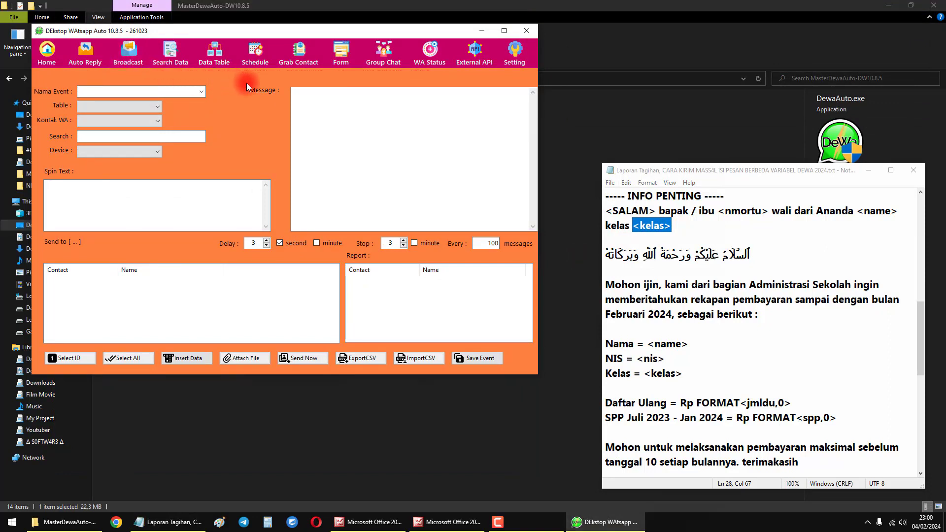
{"action": "left_click", "coordinate": [297, 64]}
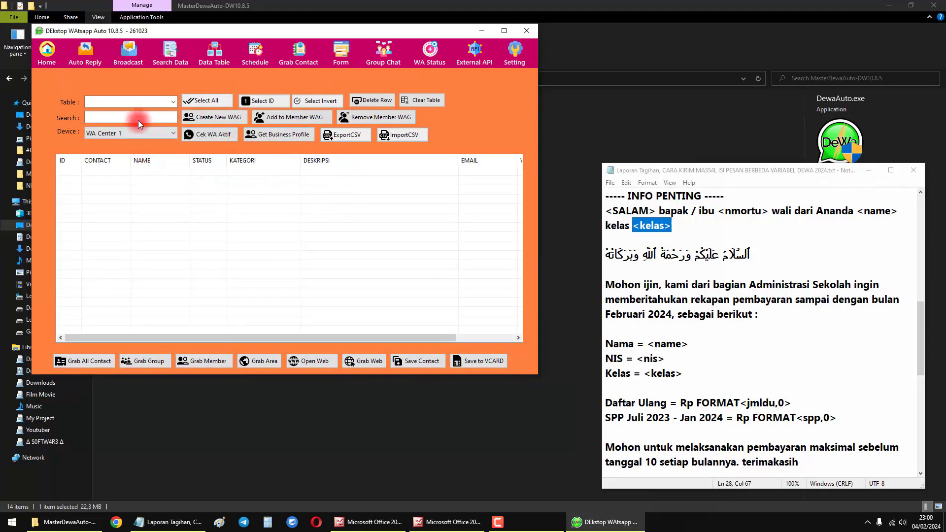
{"action": "left_click", "coordinate": [96, 101]}
{"action": "left_click", "coordinate": [173, 101]}
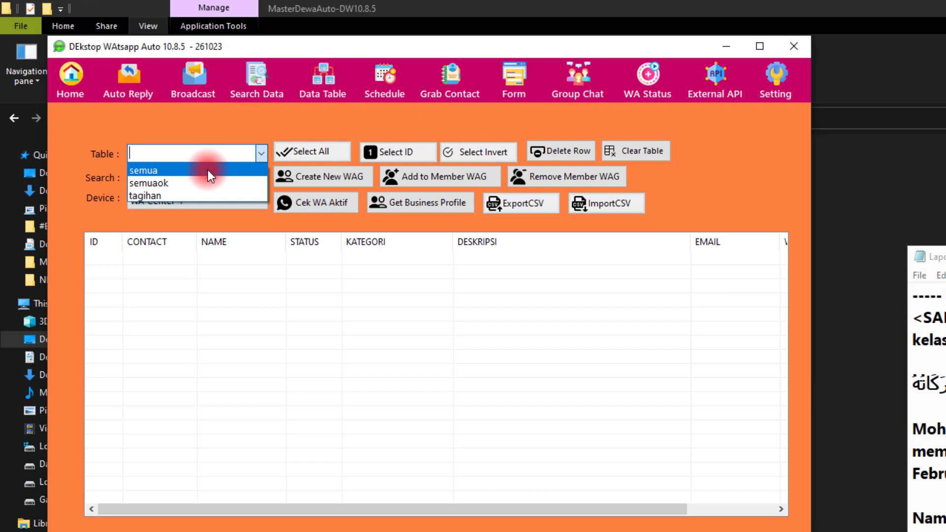
{"action": "left_click", "coordinate": [165, 195]}
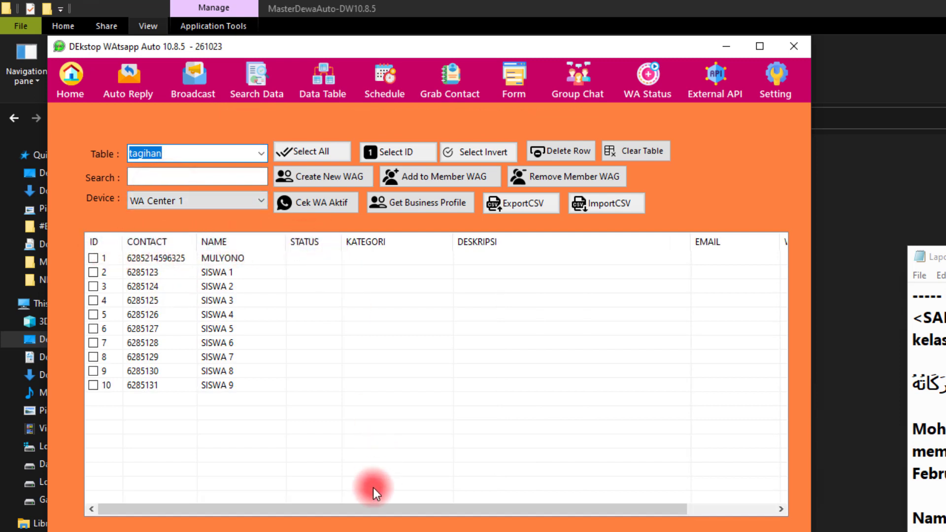
- Narrow the DESKRIPSI column so EMAIL and WEBSITE fit in the contact list, and reselect the tagihan table
{"action": "left_click_drag", "start_coordinate": [362, 507], "coordinate": [548, 511]}
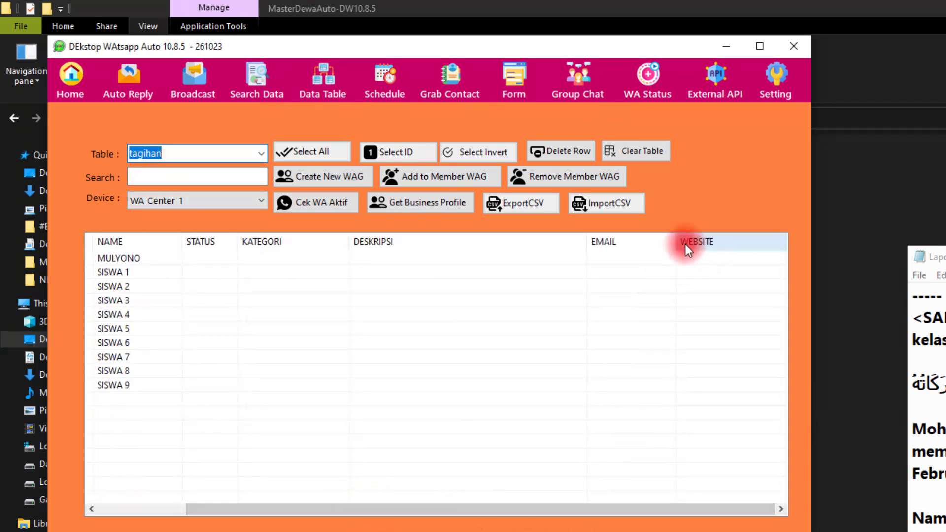
{"action": "left_click_drag", "start_coordinate": [586, 241], "coordinate": [512, 240]}
{"action": "left_click", "coordinate": [261, 151]}
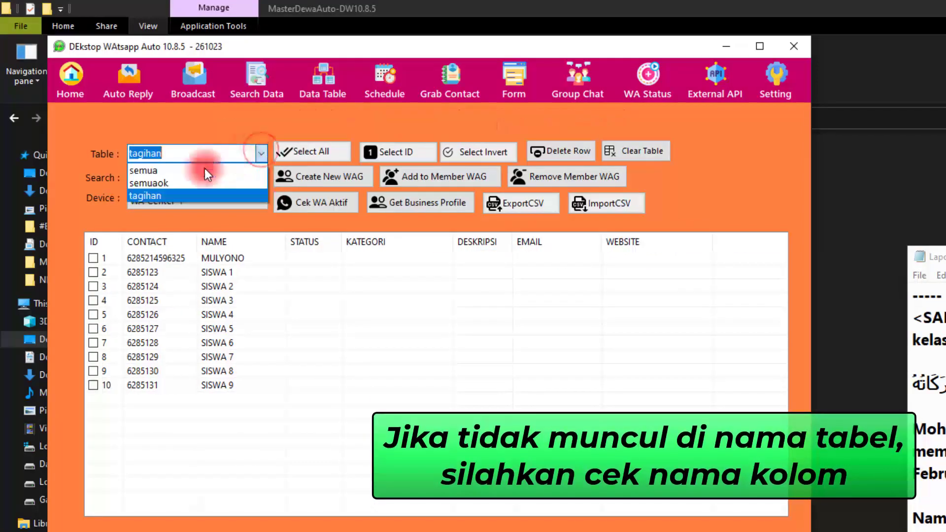
{"action": "left_click", "coordinate": [164, 199]}
{"action": "left_click", "coordinate": [288, 268]}
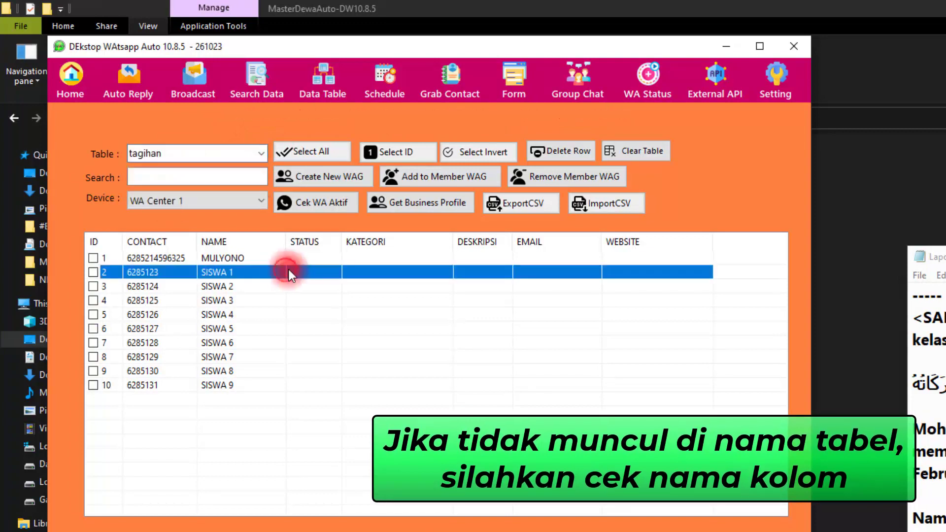
{"action": "left_click", "coordinate": [294, 260]}
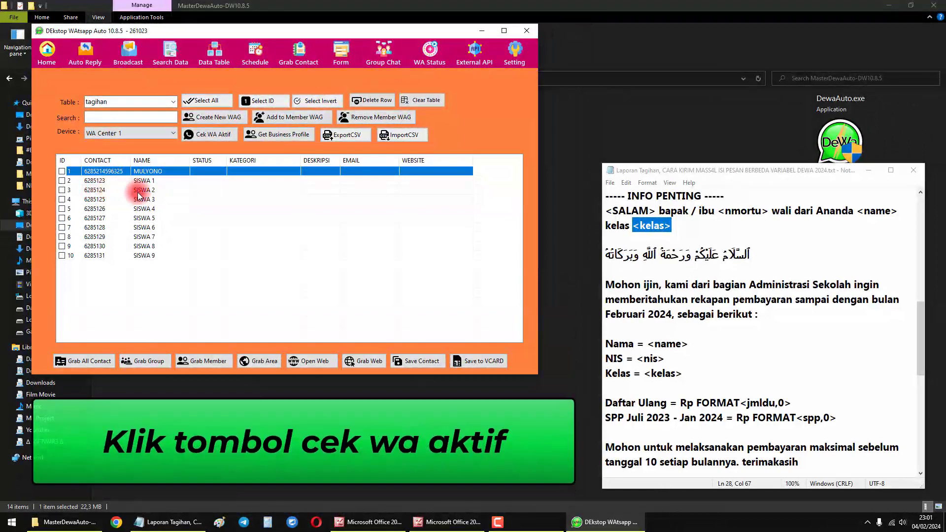
- Run the active WhatsApp check on the tagihan contacts and widen the STATUS column to review each row's result
{"action": "left_click", "coordinate": [200, 141]}
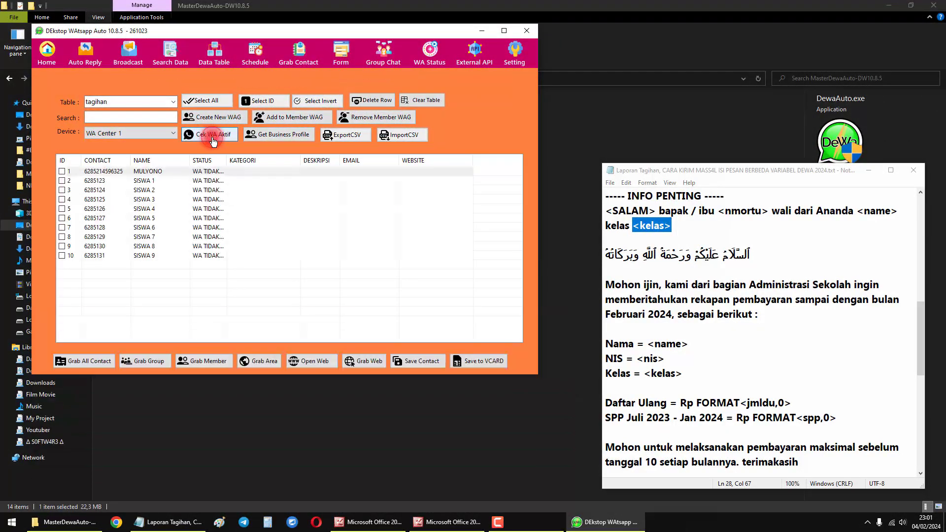
{"action": "left_click_drag", "start_coordinate": [226, 160], "coordinate": [255, 160]}
{"action": "left_click", "coordinate": [215, 172]}
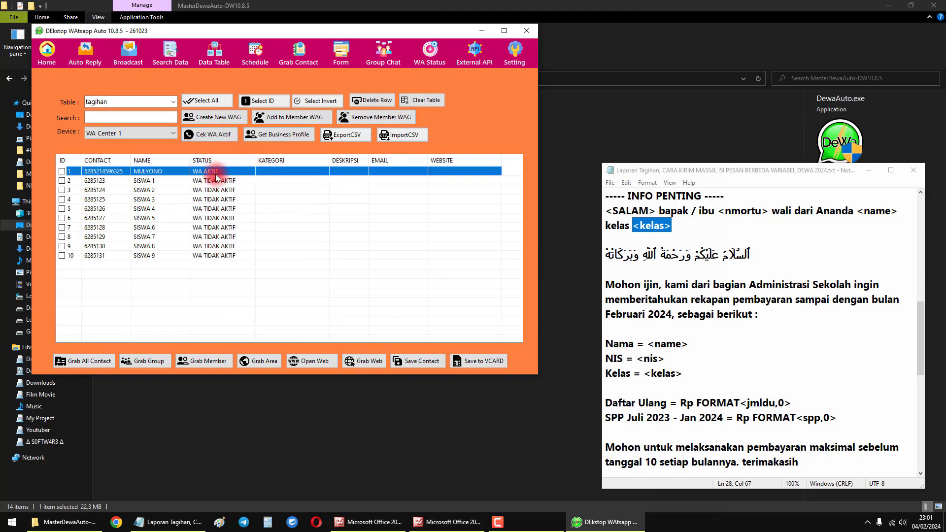
{"action": "left_click", "coordinate": [213, 182]}
{"action": "left_click", "coordinate": [211, 199]}
{"action": "left_click", "coordinate": [210, 236]}
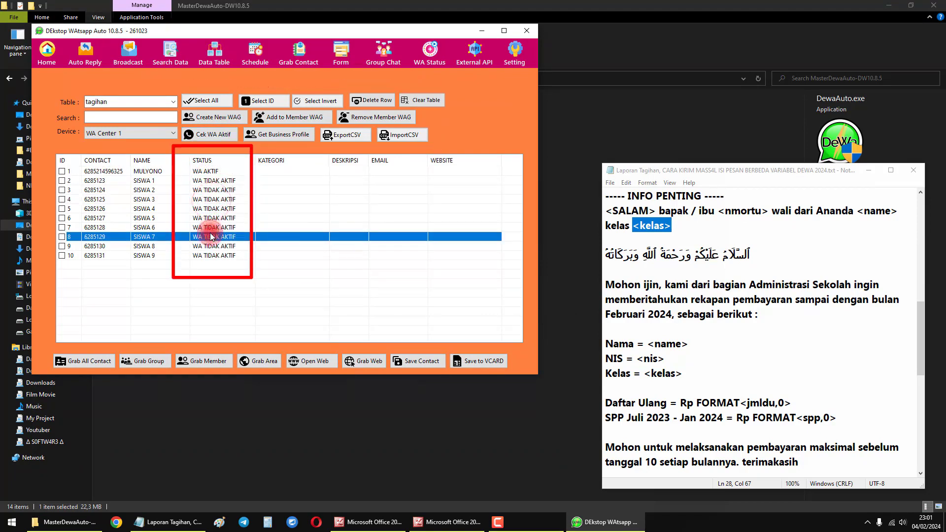
{"action": "left_click", "coordinate": [202, 172]}
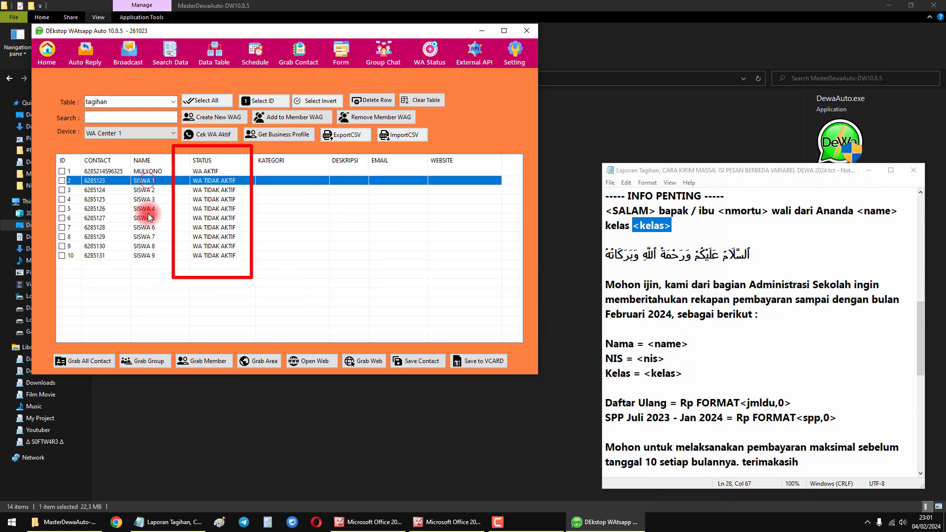
{"action": "left_click", "coordinate": [141, 255]}
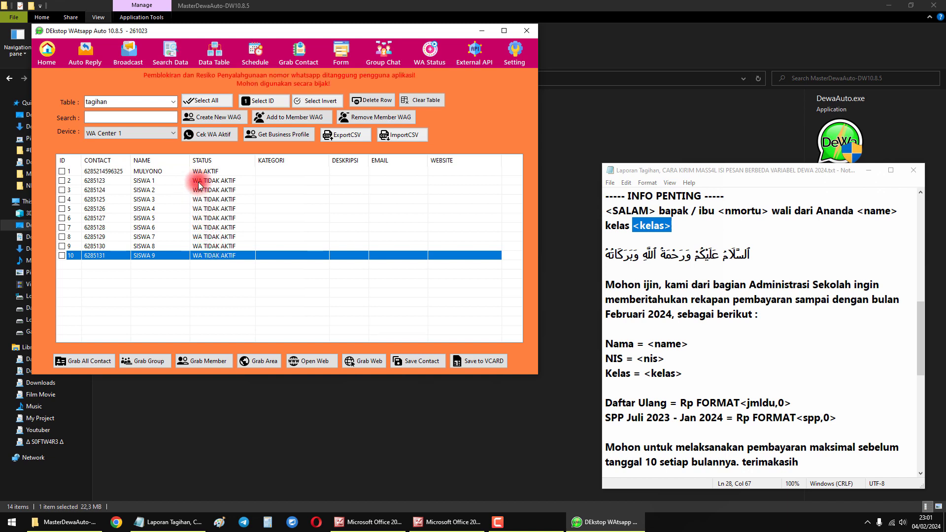
- Tick the contacts with IDs 2, 3 and 4 individually
{"action": "left_click", "coordinate": [198, 182]}
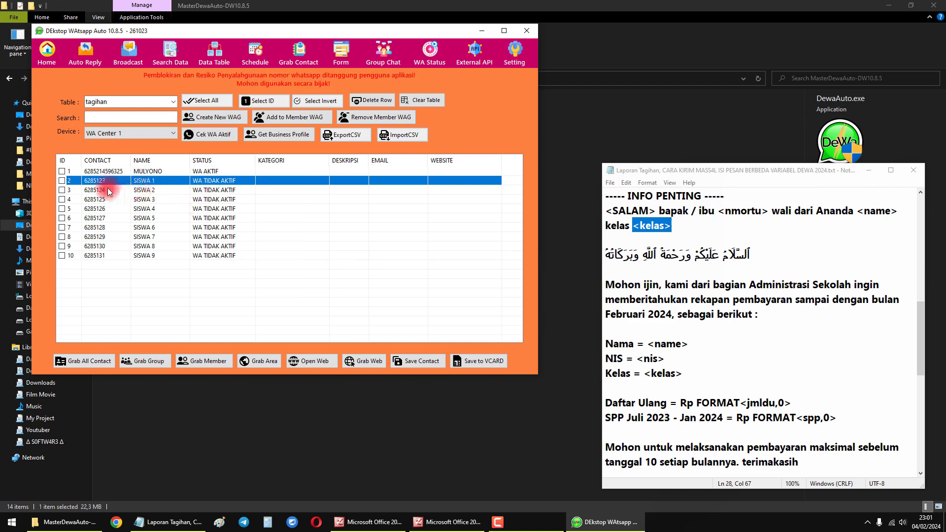
{"action": "left_click", "coordinate": [62, 181]}
{"action": "left_click", "coordinate": [62, 190]}
{"action": "left_click", "coordinate": [63, 199]}
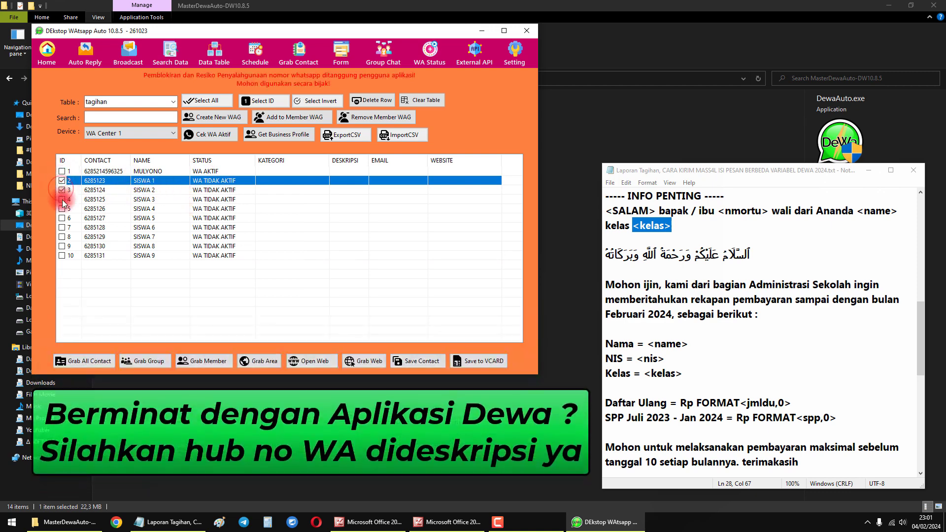
- Select all contacts matching "TIDAK AKTIF" with the search and delete those rows from the tagihan table
{"action": "left_click", "coordinate": [95, 117]}
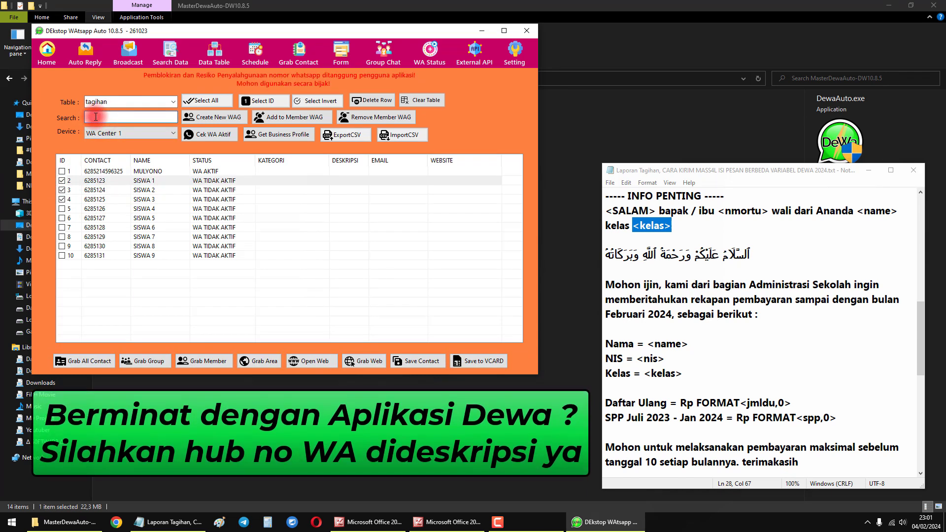
{"action": "type", "text": "TIDAK"}
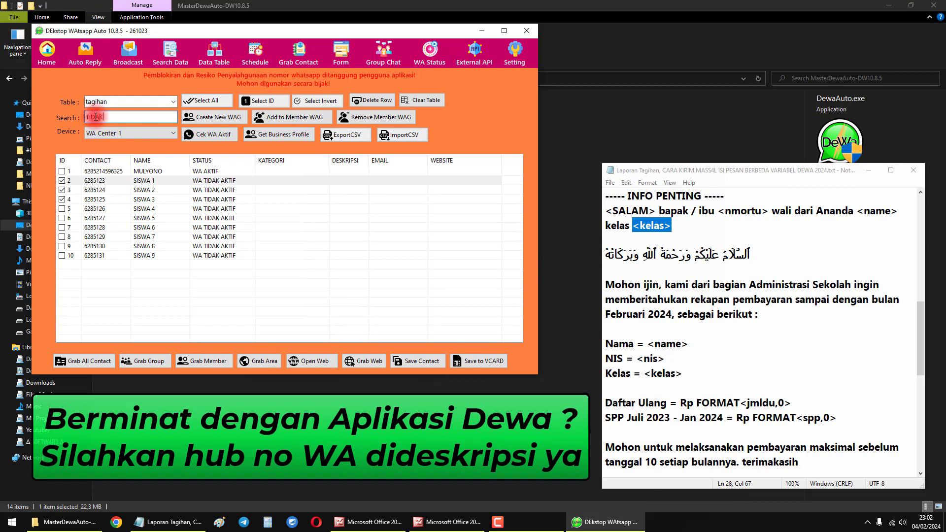
{"action": "type", "text": " AKTIF"}
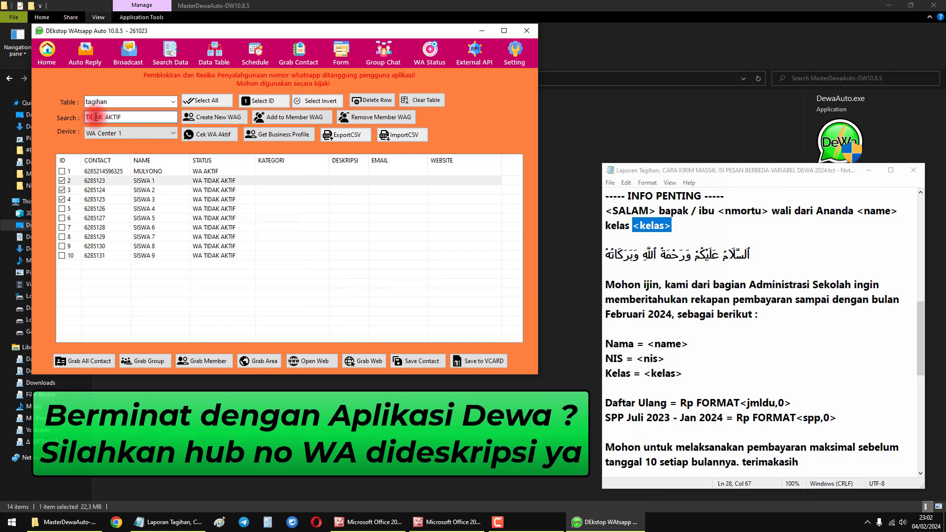
{"action": "key", "text": "Return"}
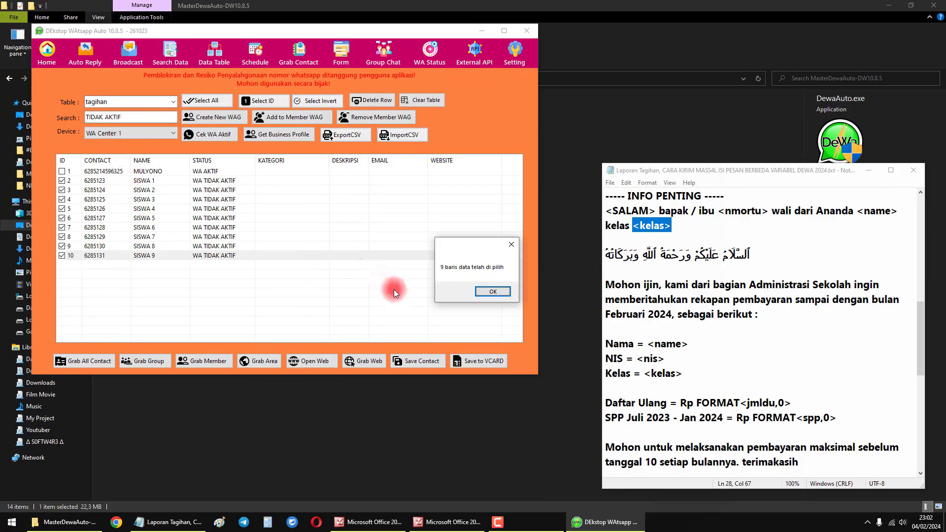
{"action": "left_click", "coordinate": [492, 292]}
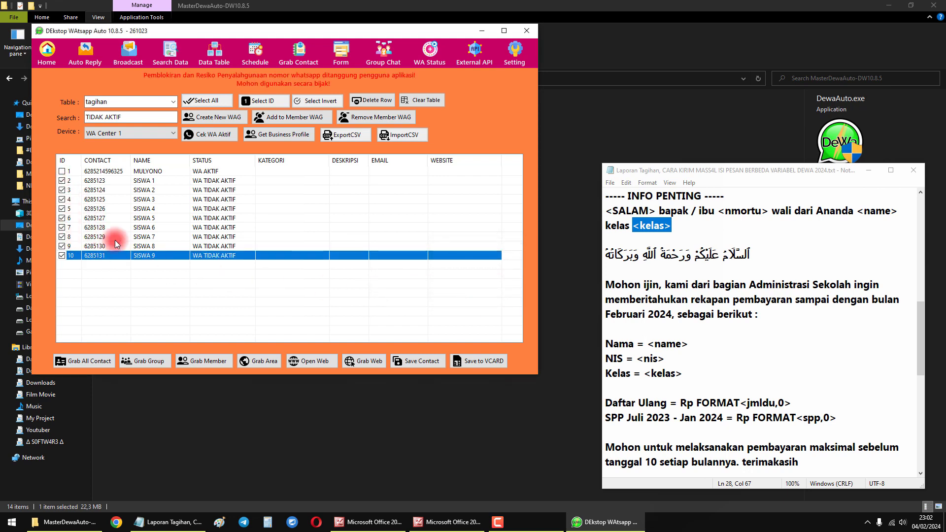
{"action": "left_click", "coordinate": [371, 104]}
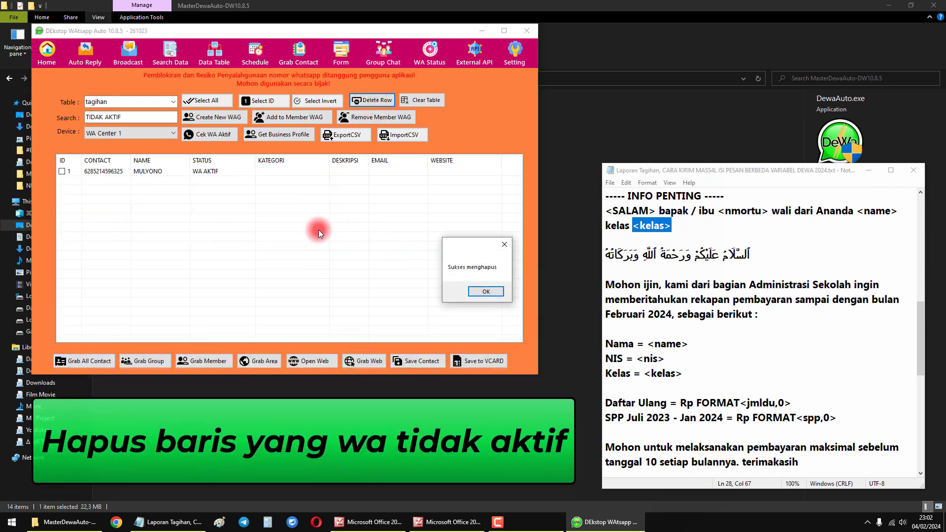
{"action": "left_click", "coordinate": [478, 291]}
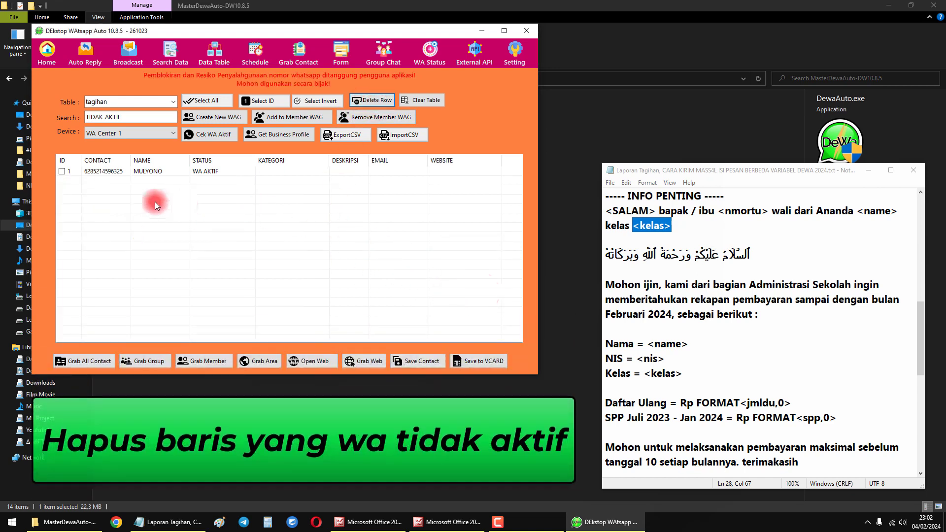
{"action": "left_click", "coordinate": [116, 174]}
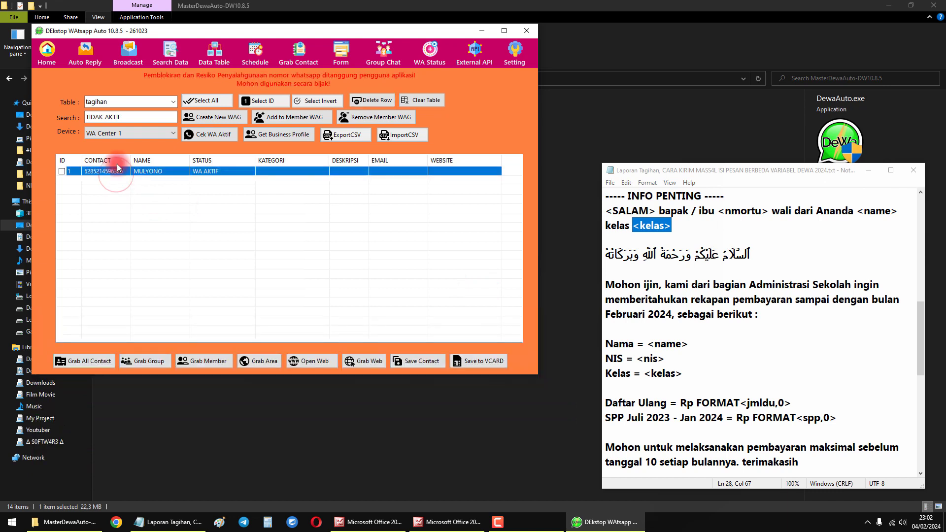
- Save the remaining active contact to the database as a new table named tagihanAKTIF
{"action": "left_click", "coordinate": [119, 105]}
{"action": "left_click", "coordinate": [129, 104]}
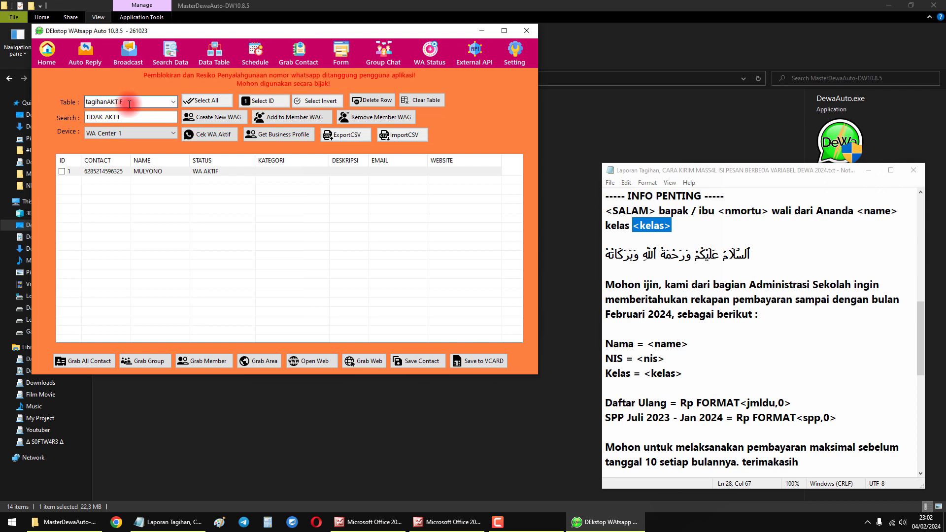
{"action": "left_click_drag", "start_coordinate": [132, 102], "coordinate": [107, 100]}
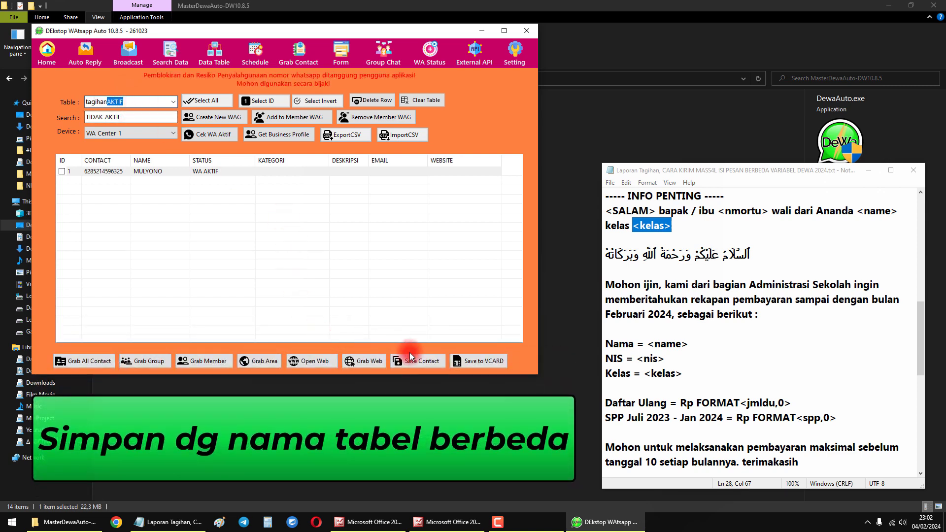
{"action": "left_click", "coordinate": [419, 361]}
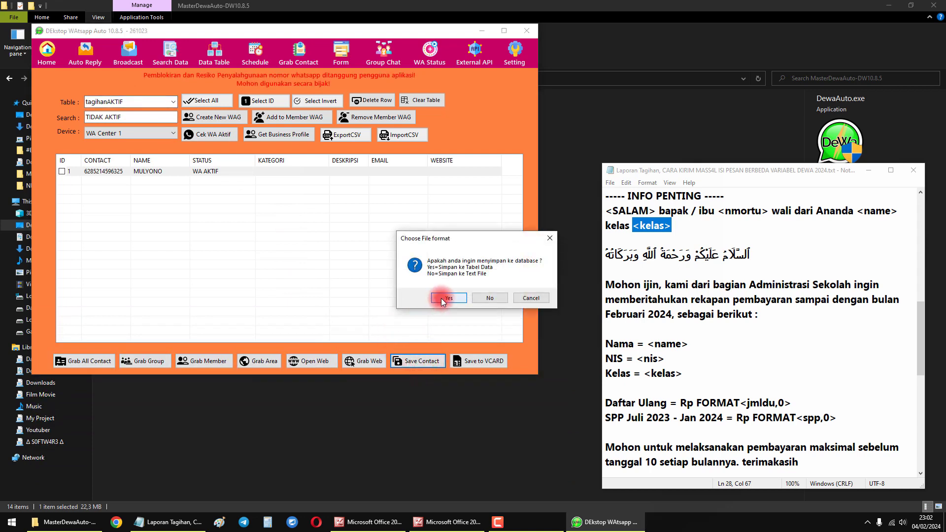
{"action": "left_click", "coordinate": [446, 298]}
{"action": "left_click", "coordinate": [523, 293]}
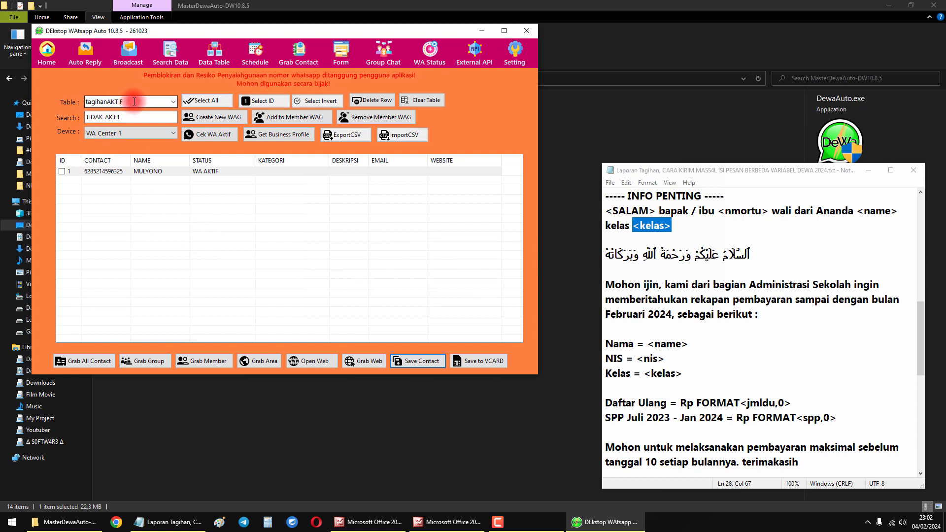
- Load the tagihan table and the tagihanaktif table in the broadcast form to compare their columns
{"action": "left_click", "coordinate": [128, 52]}
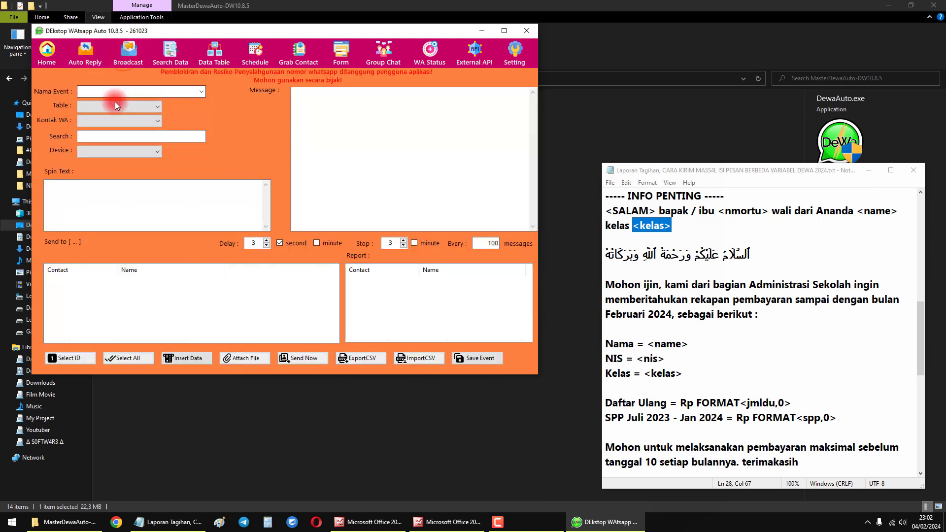
{"action": "left_click", "coordinate": [115, 104]}
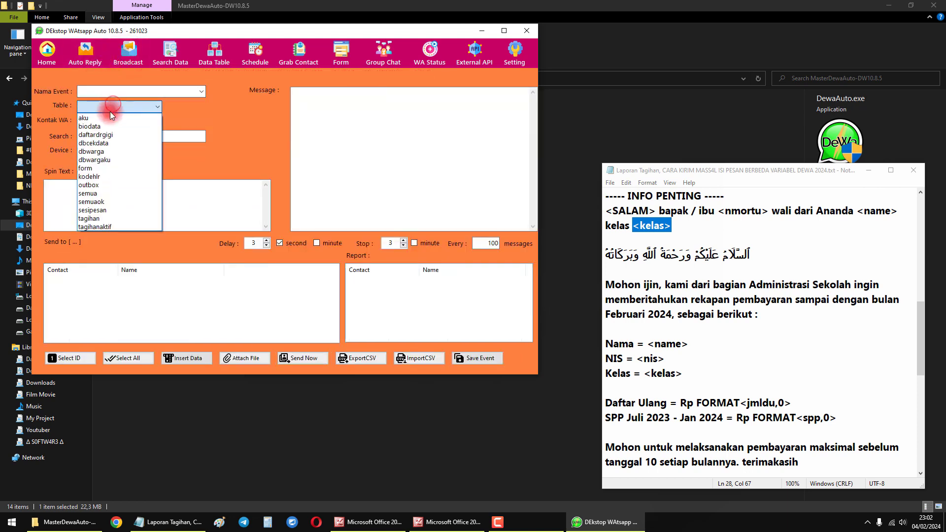
{"action": "left_click", "coordinate": [105, 218]}
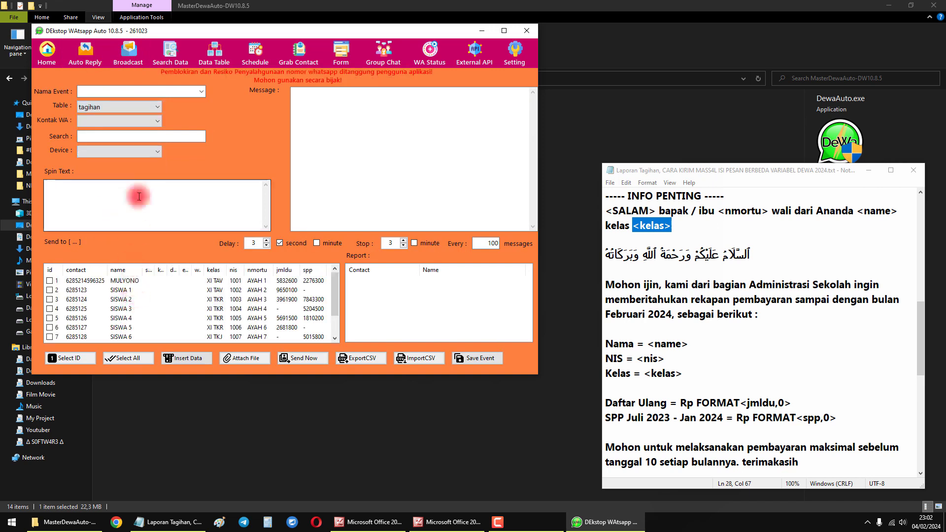
{"action": "left_click", "coordinate": [118, 108]}
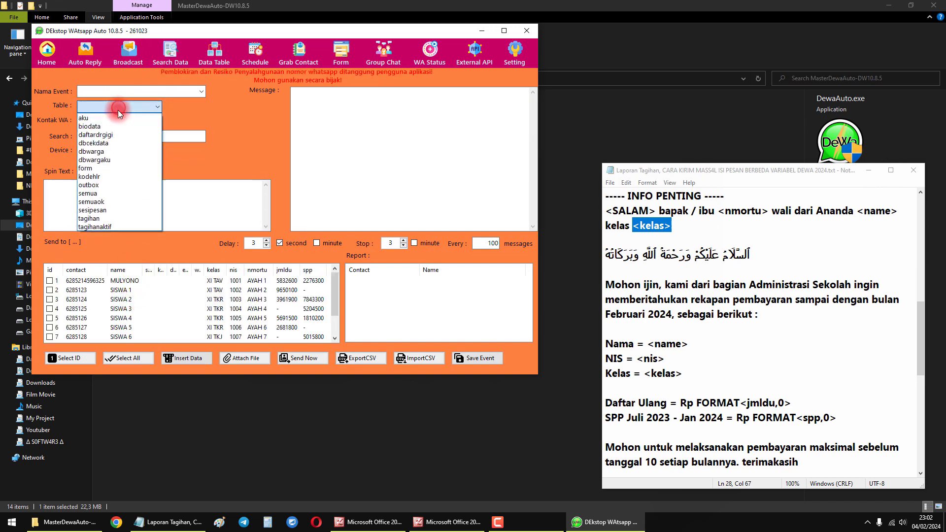
{"action": "left_click", "coordinate": [108, 226]}
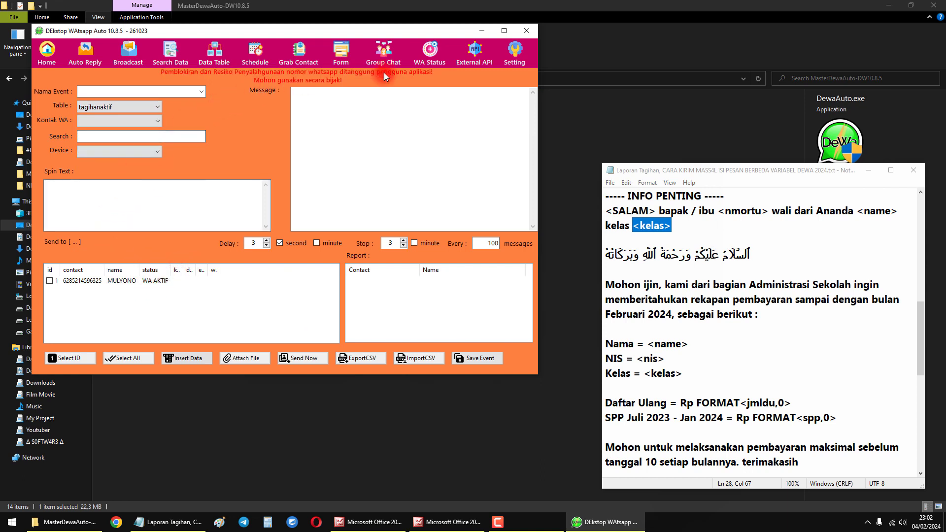
- Close the Dewa application and open the tagihanaktif sheet of SERVER.xlsx in Excel
{"action": "left_click", "coordinate": [525, 37]}
{"action": "left_click", "coordinate": [293, 345]}
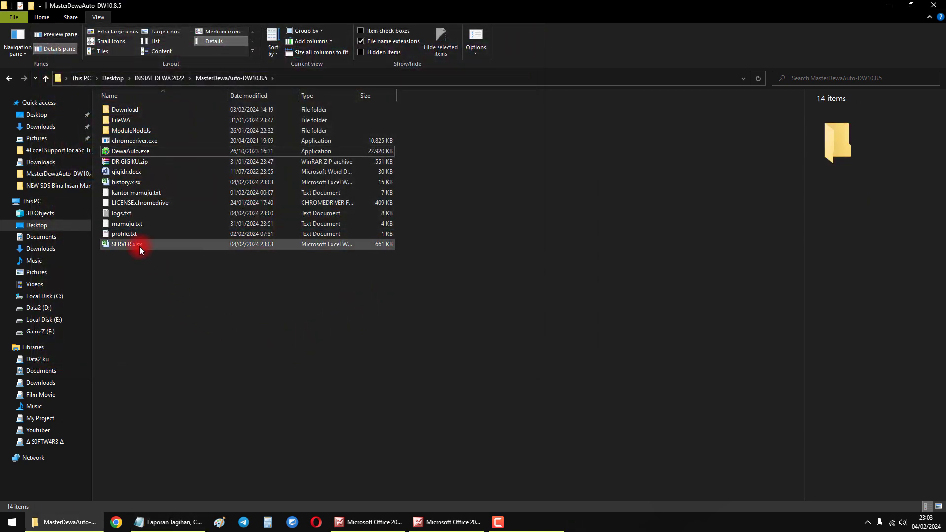
{"action": "double_click", "coordinate": [140, 247]}
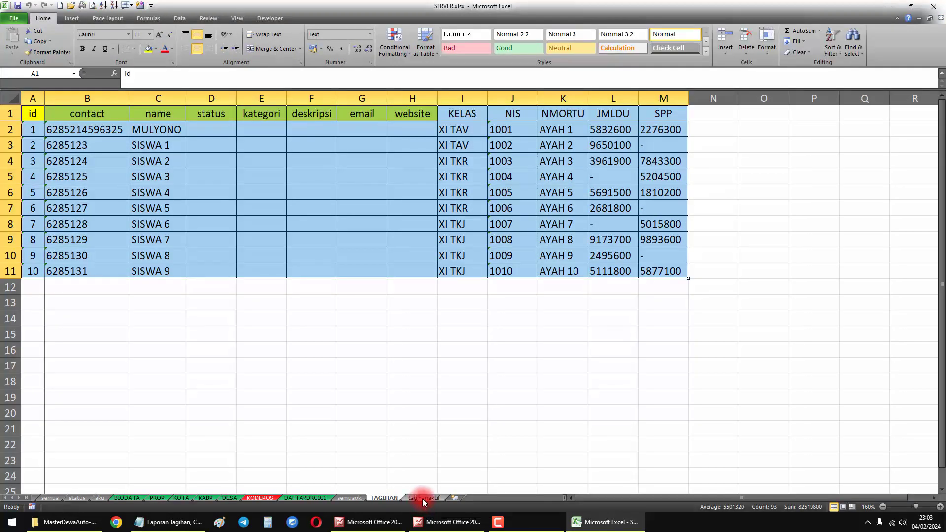
{"action": "left_click", "coordinate": [414, 498]}
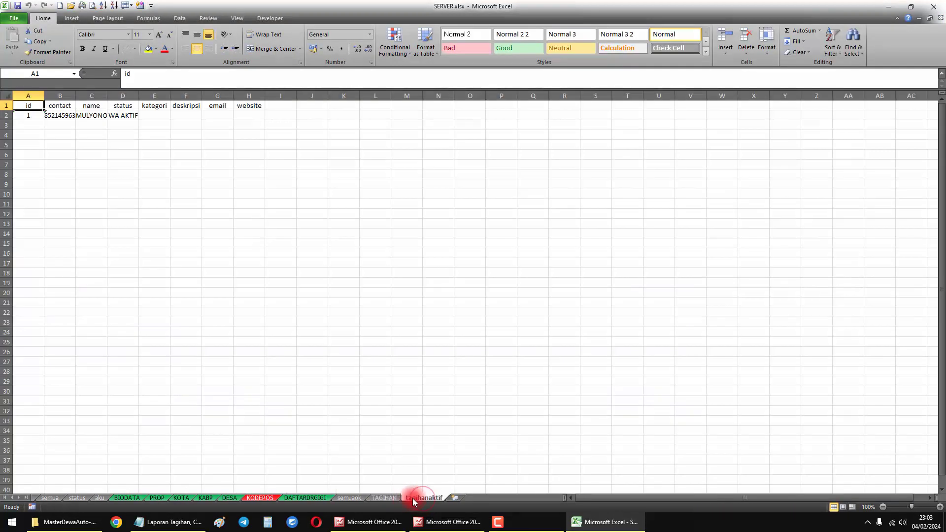
- Copy the KELAS to SPP headers and first data row from the TAGIHAN sheet into tagihanaktif, starting at cell I1
{"action": "left_click", "coordinate": [383, 496]}
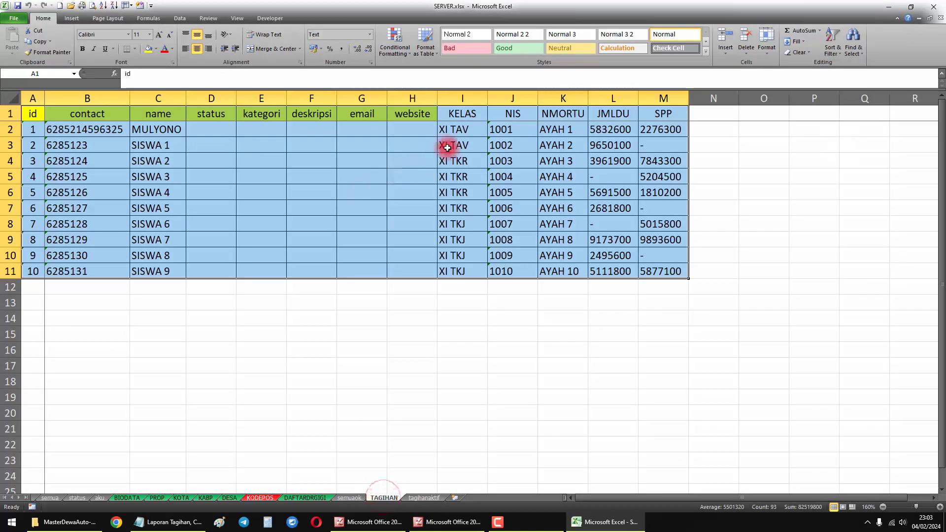
{"action": "left_click_drag", "start_coordinate": [458, 113], "coordinate": [652, 125]}
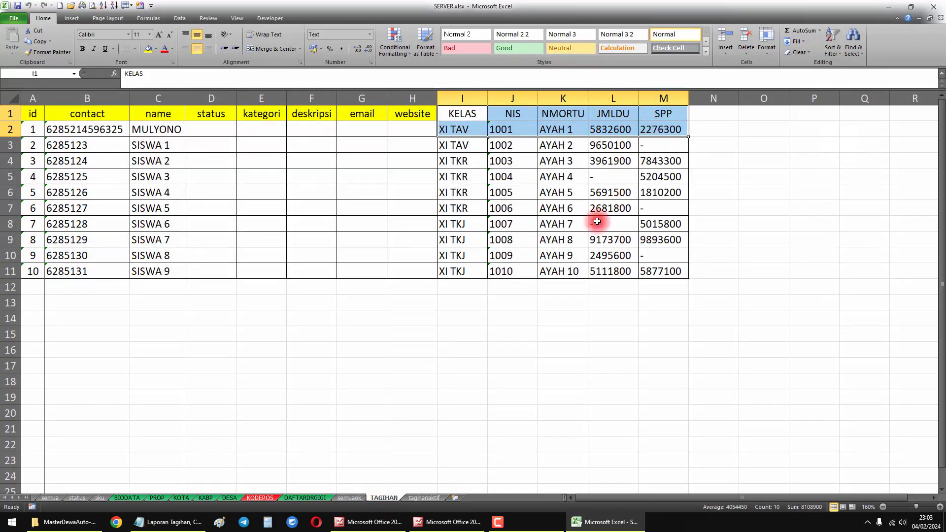
{"action": "key", "text": "ctrl+c"}
{"action": "left_click", "coordinate": [425, 497]}
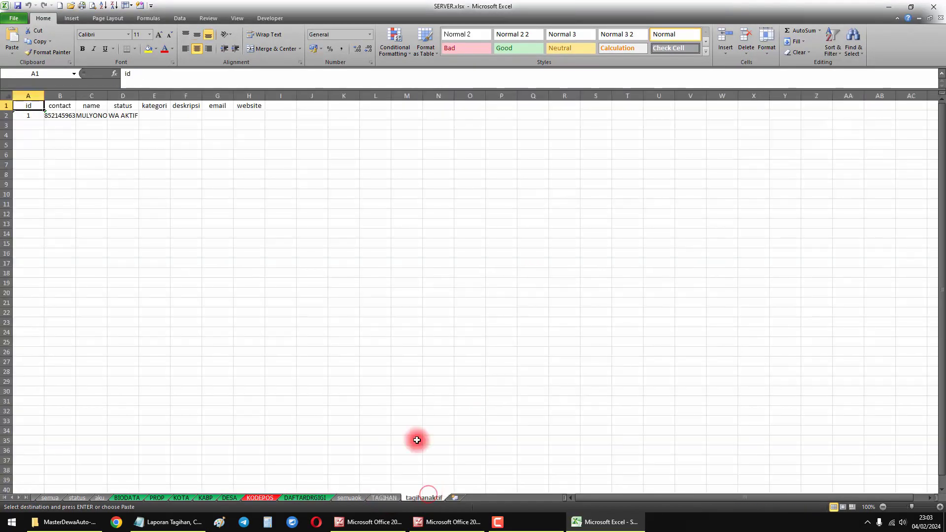
{"action": "right_click", "coordinate": [281, 111]}
{"action": "left_click", "coordinate": [310, 143]}
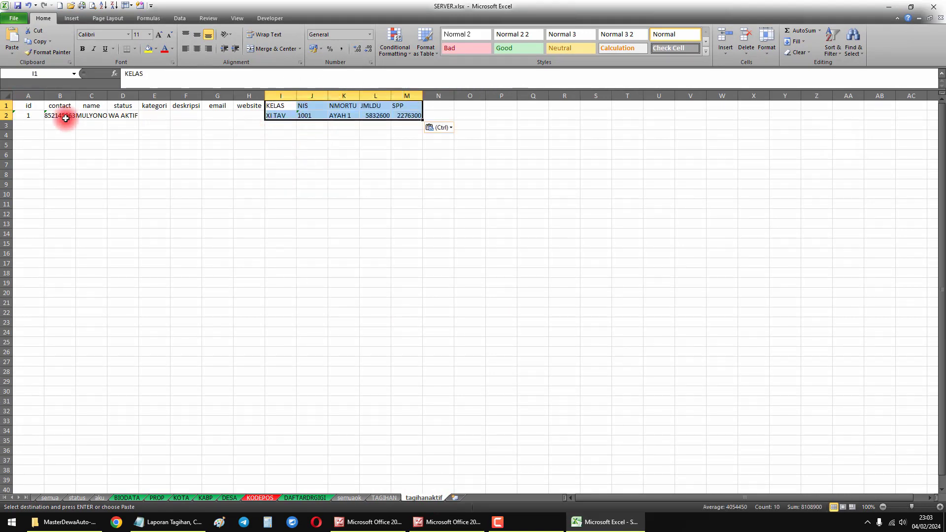
- Auto-fit columns A to D on the tagihanaktif sheet, check the contact's row, and close SERVER.xlsx with the changes saved
{"action": "left_click_drag", "start_coordinate": [33, 94], "coordinate": [118, 95]}
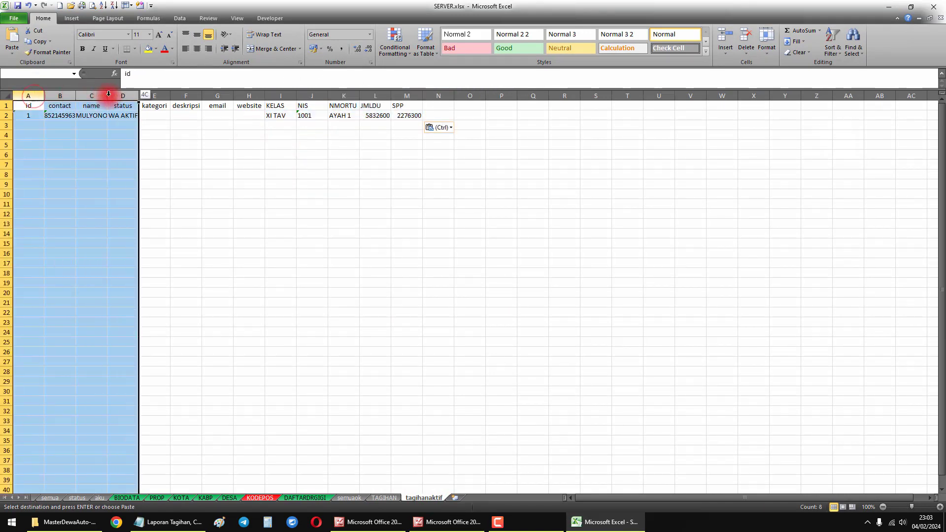
{"action": "double_click", "coordinate": [139, 95]}
{"action": "left_click", "coordinate": [176, 137]}
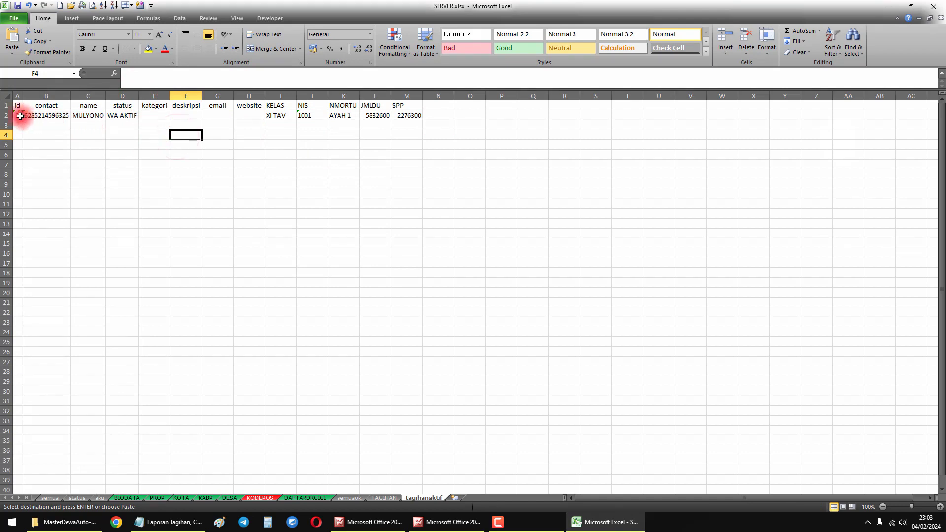
{"action": "left_click_drag", "start_coordinate": [18, 114], "coordinate": [414, 117]}
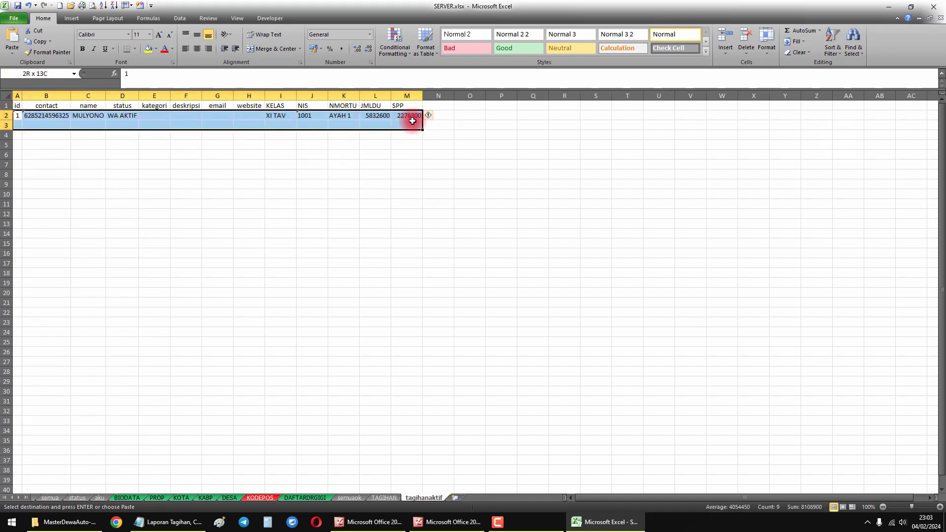
{"action": "left_click", "coordinate": [374, 168]}
{"action": "key", "text": "Escape"}
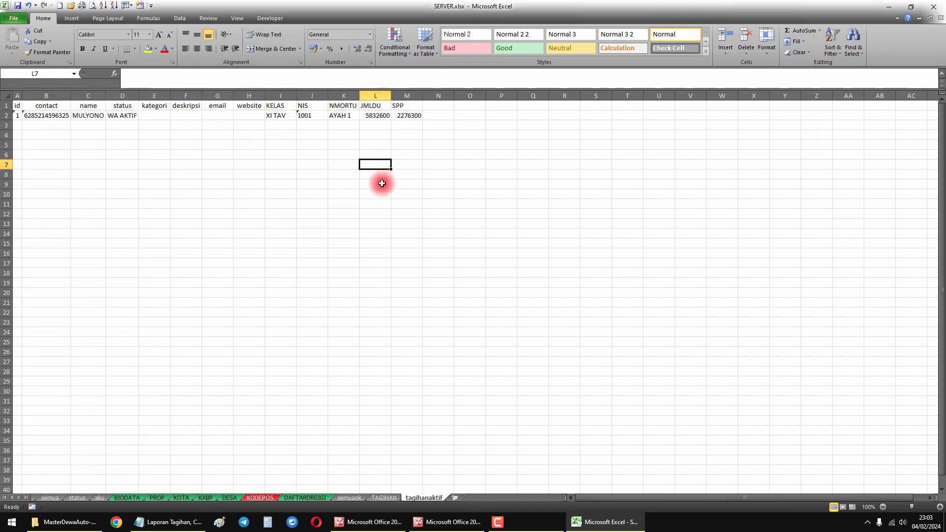
{"action": "left_click", "coordinate": [932, 6]}
{"action": "left_click", "coordinate": [445, 318]}
- Relaunch DewaAuto.exe and load the tagihanaktif table in the broadcast form
{"action": "left_click", "coordinate": [138, 156]}
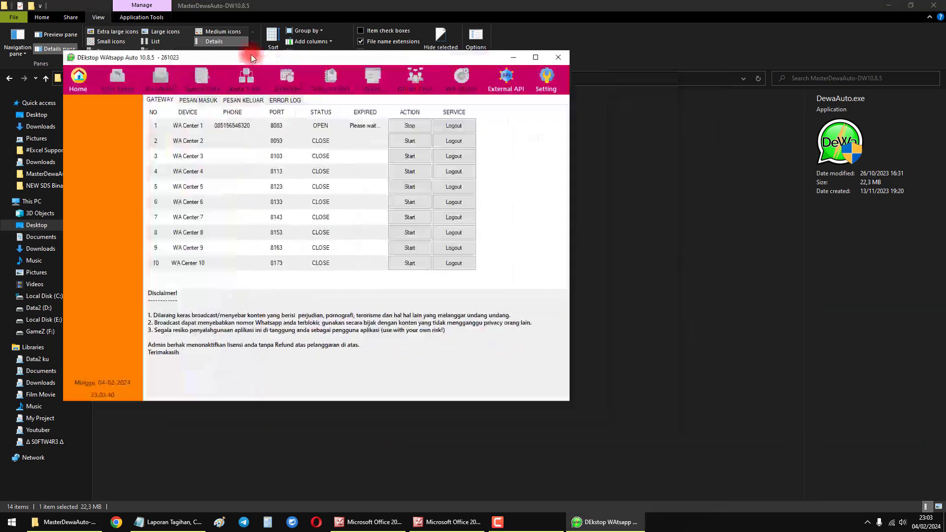
{"action": "left_click_drag", "start_coordinate": [251, 57], "coordinate": [237, 34]}
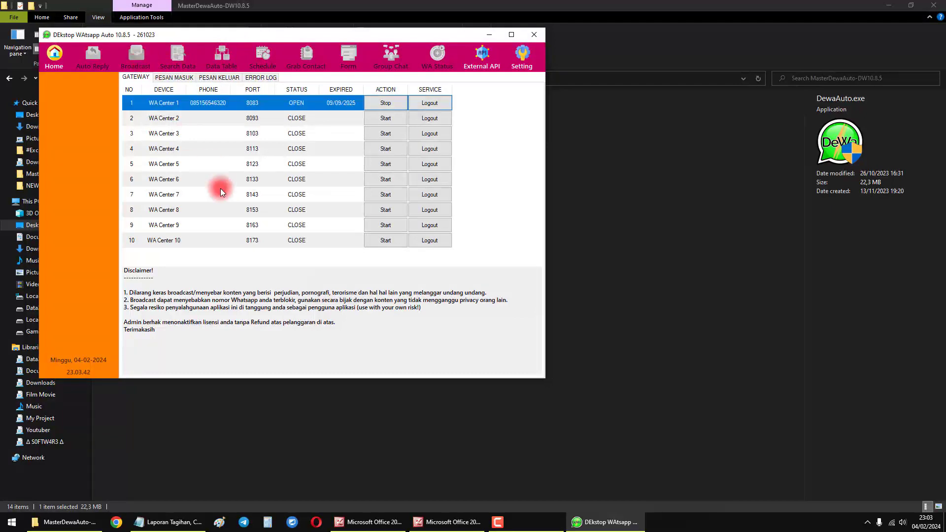
{"action": "left_click", "coordinate": [136, 60]}
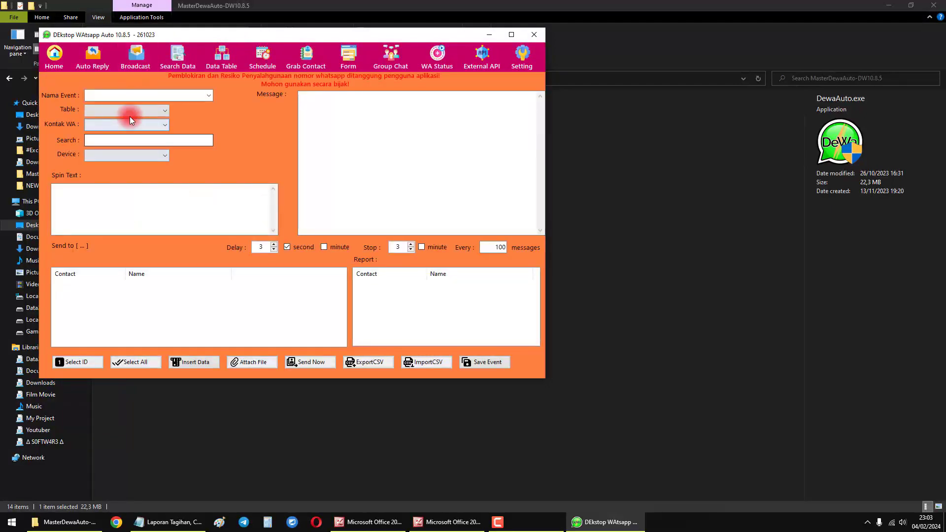
{"action": "left_click", "coordinate": [113, 111]}
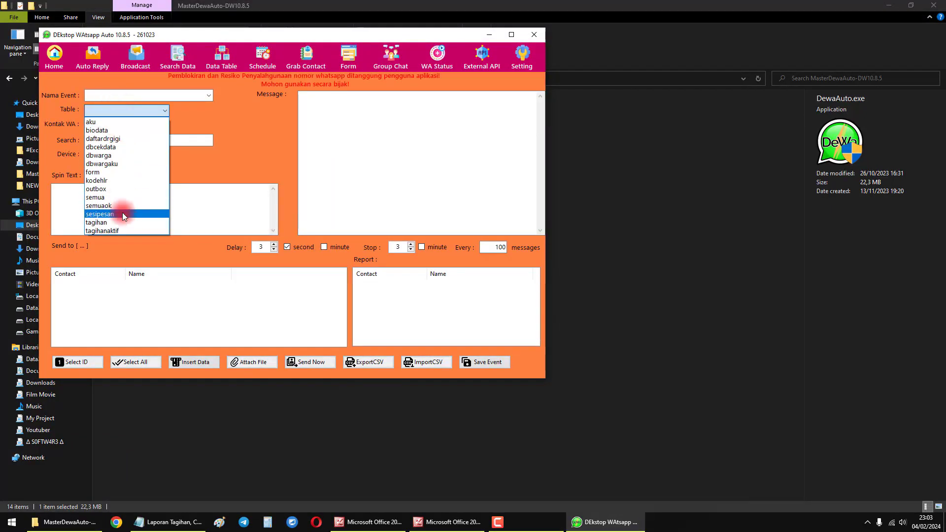
{"action": "left_click", "coordinate": [119, 230]}
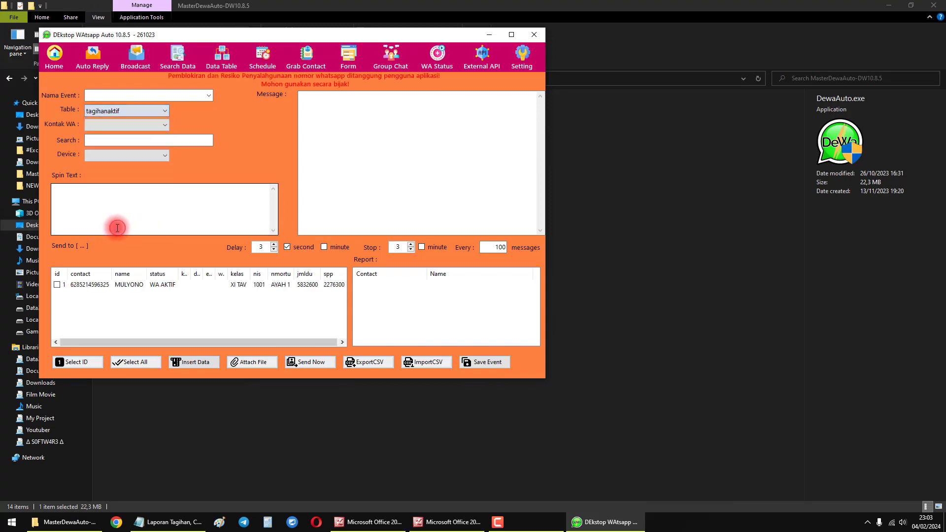
- Set the broadcast's WhatsApp number column to contact and its sending device to WA Center 1
{"action": "left_click", "coordinate": [97, 126]}
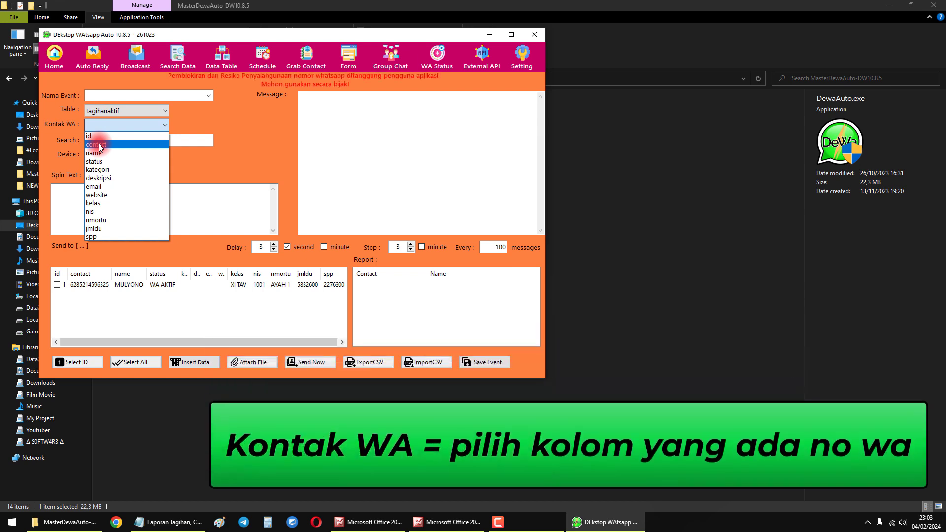
{"action": "left_click", "coordinate": [118, 313]}
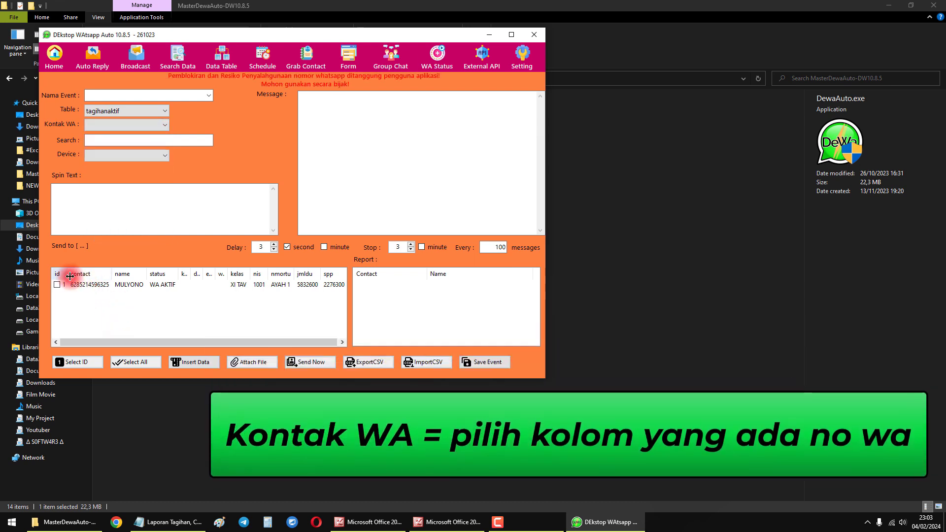
{"action": "left_click", "coordinate": [101, 125]}
{"action": "left_click", "coordinate": [101, 141]}
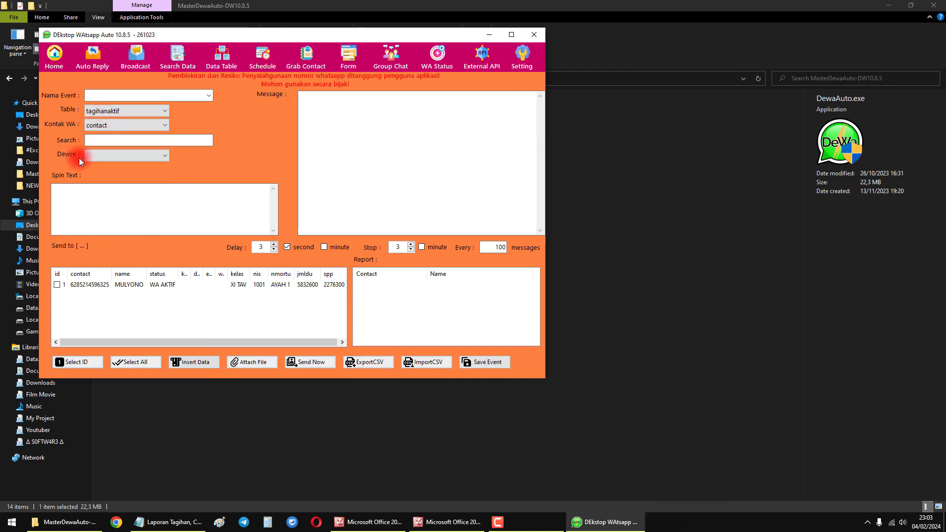
{"action": "left_click", "coordinate": [96, 156]}
{"action": "left_click", "coordinate": [102, 175]}
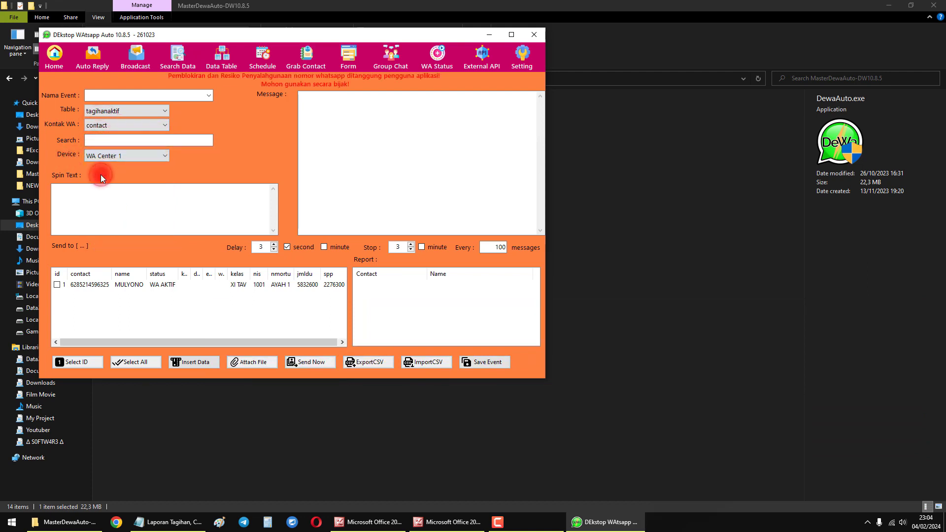
- Copy the billing template from "INFO PENTING" to "terimakasih" in the Notepad file into the broadcast message, and highlight the pasted text
{"action": "left_click", "coordinate": [246, 206]}
{"action": "left_click", "coordinate": [323, 134]}
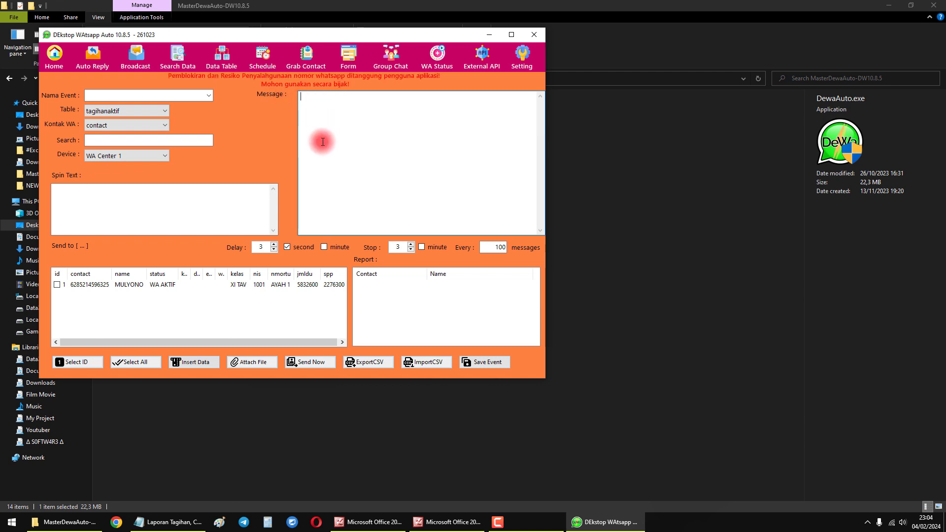
{"action": "left_click", "coordinate": [170, 522]}
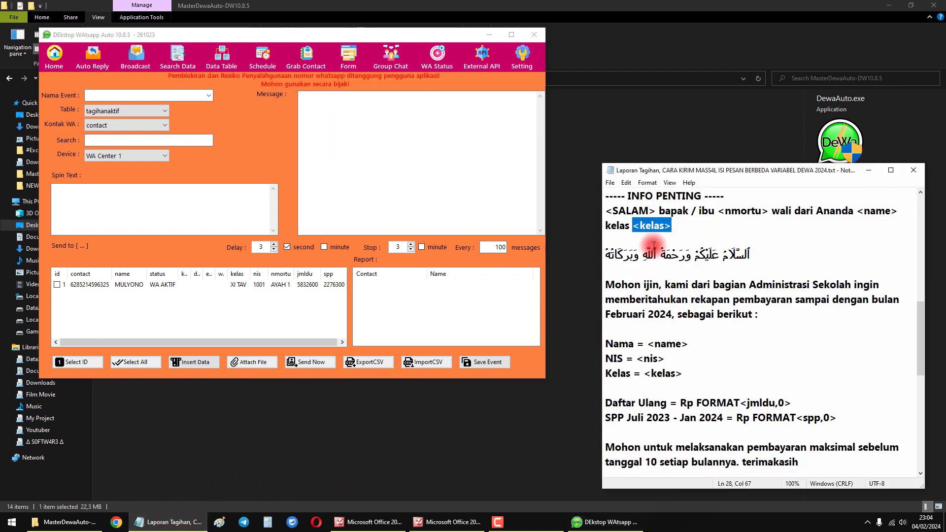
{"action": "left_click_drag", "start_coordinate": [610, 196], "coordinate": [805, 417]}
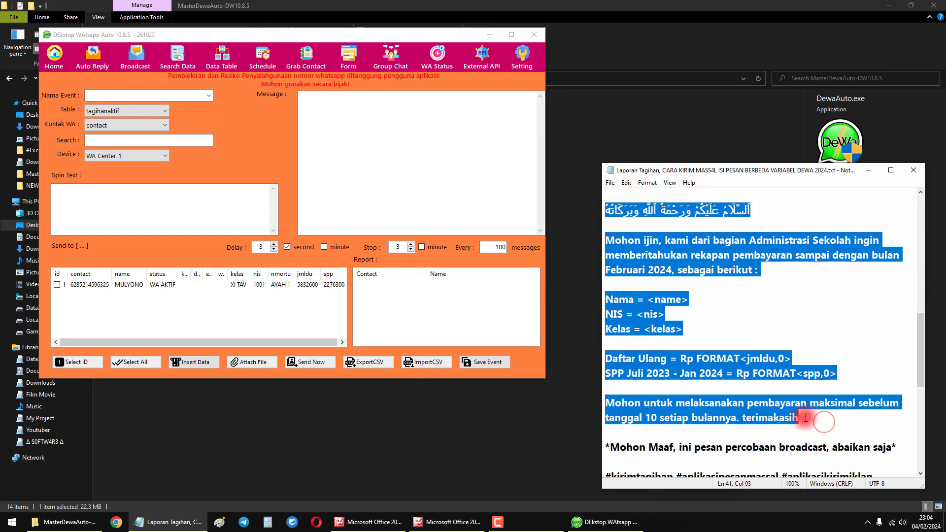
{"action": "scroll", "coordinate": [805, 418], "scroll_direction": "up", "scroll_amount": 1}
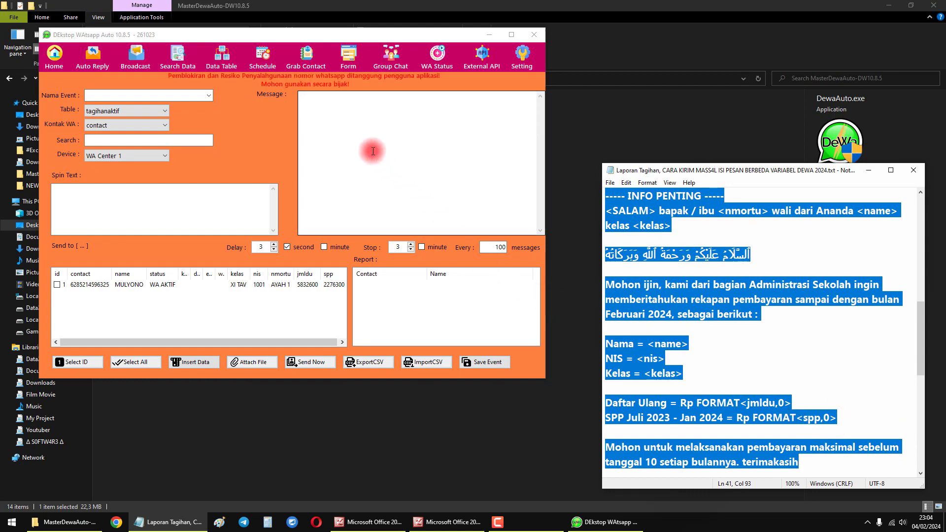
{"action": "left_click", "coordinate": [373, 151]}
{"action": "key", "text": "ctrl+v"}
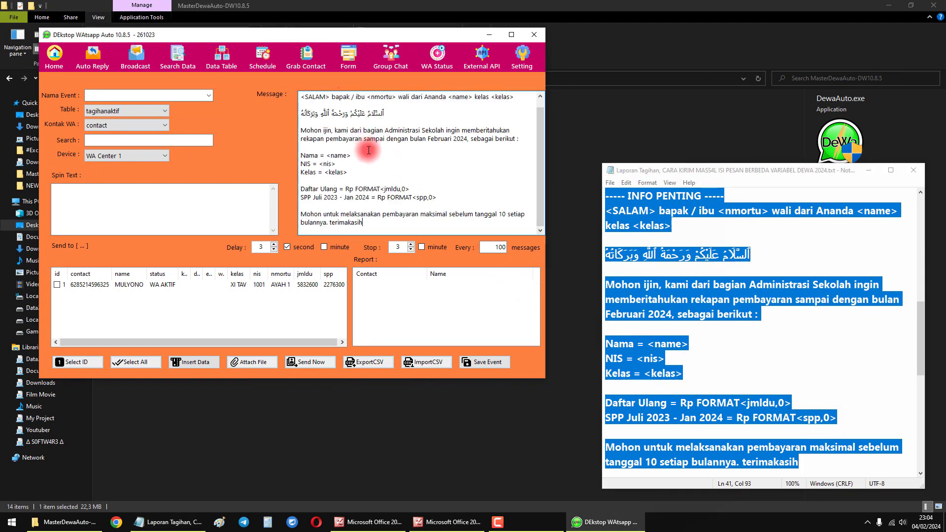
{"action": "left_click_drag", "start_coordinate": [363, 223], "coordinate": [297, 114]}
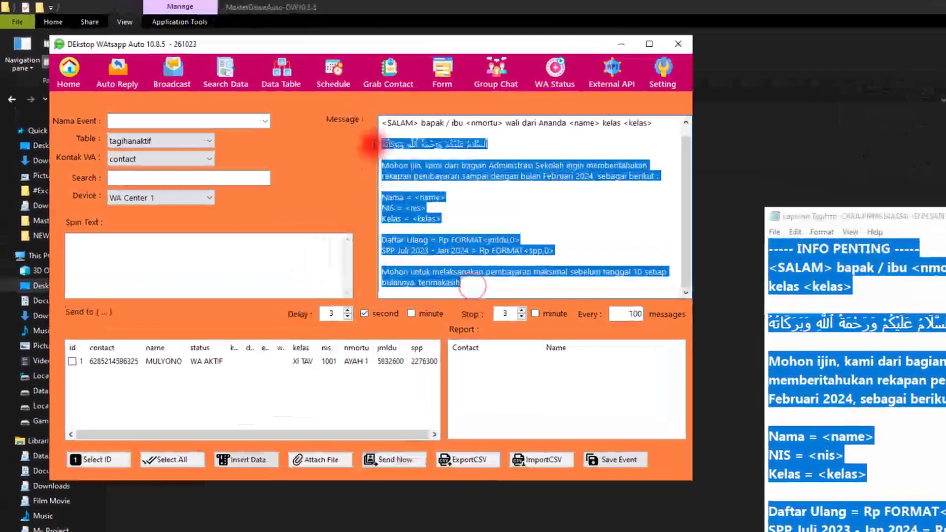
- Replace the whole broadcast message with the greeting "Selamat malam <nmortu>"
{"action": "left_click_drag", "start_coordinate": [374, 144], "coordinate": [365, 117]}
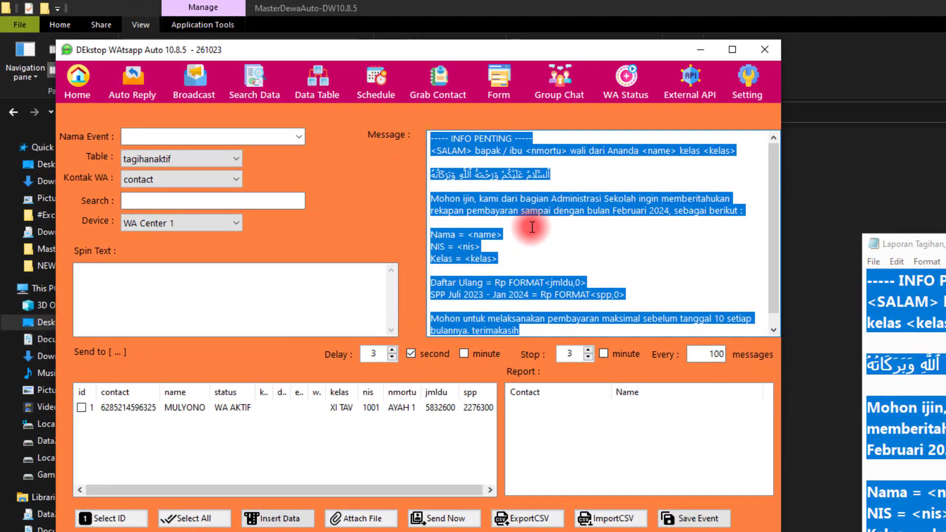
{"action": "key", "text": "Delete"}
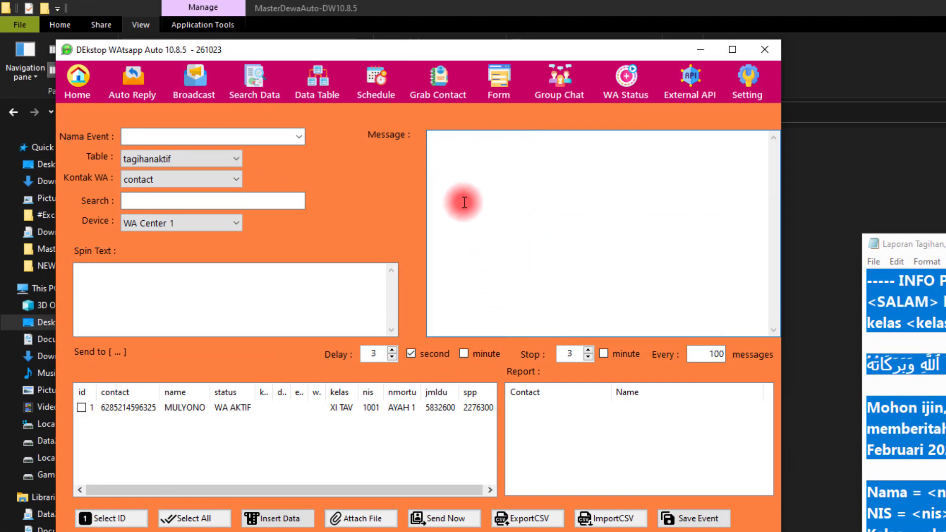
{"action": "type", "text": "sELAMAT MALAM"}
{"action": "key", "text": "ctrl+a"}
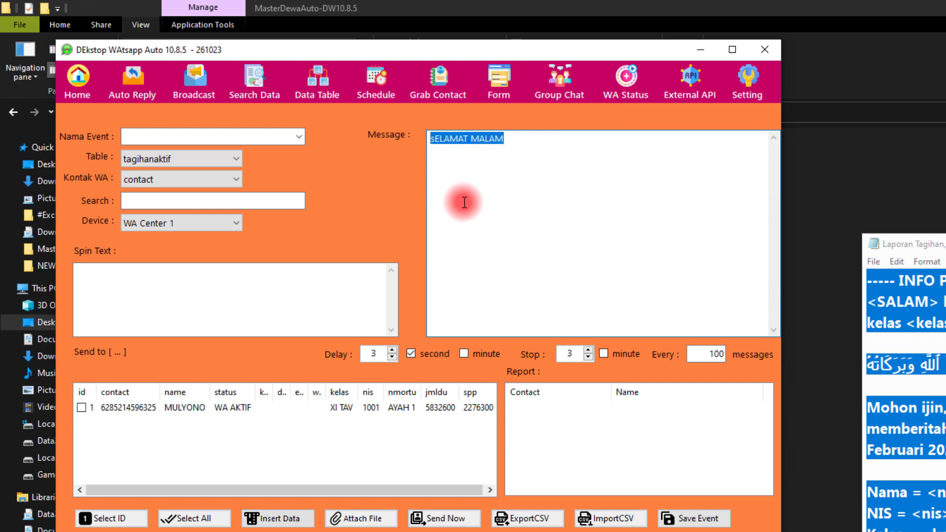
{"action": "type", "text": "Selam,a"}
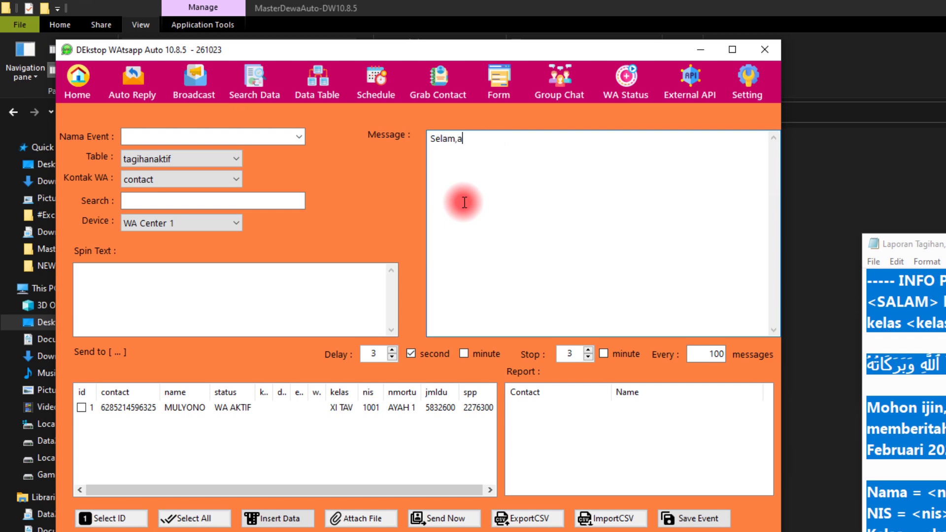
{"action": "key", "text": "BackSpace"}
{"action": "key", "text": "BackSpace"}
{"action": "type", "text": "at malam <>"}
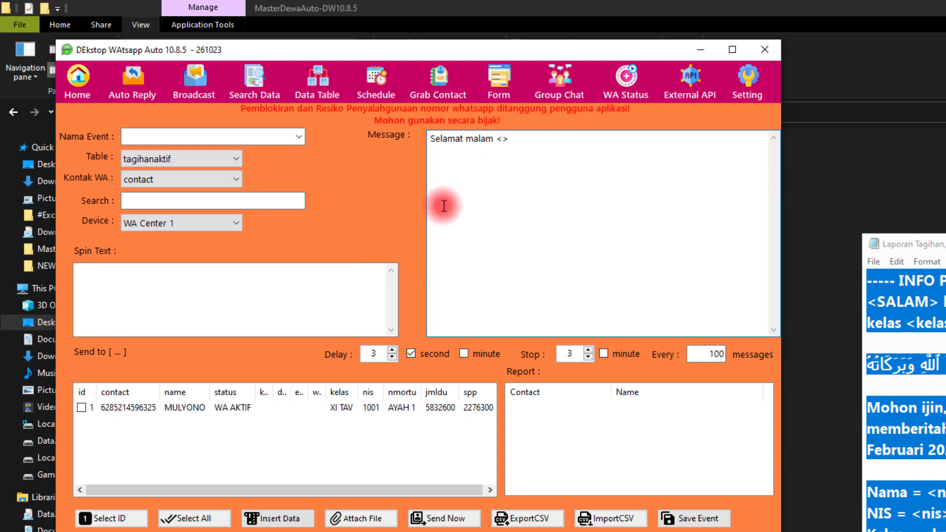
{"action": "left_click", "coordinate": [502, 139]}
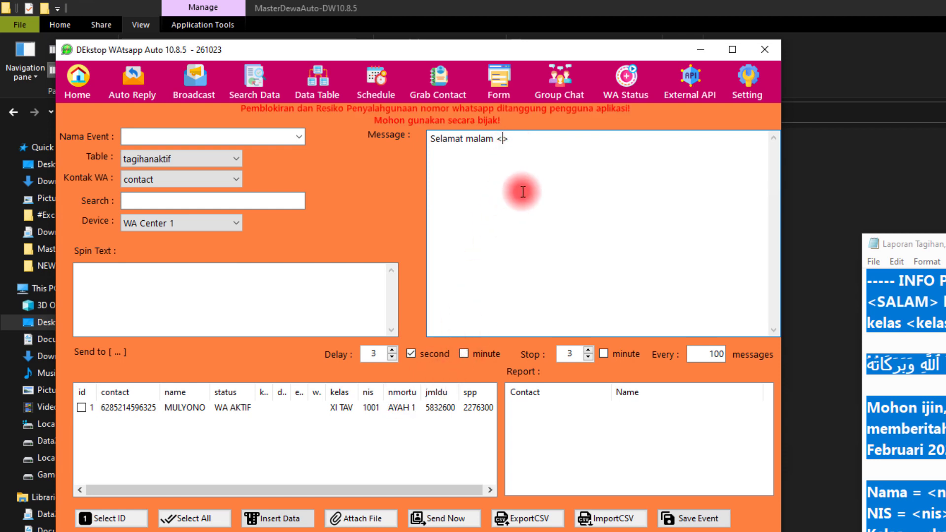
{"action": "type", "text": "nmortu"}
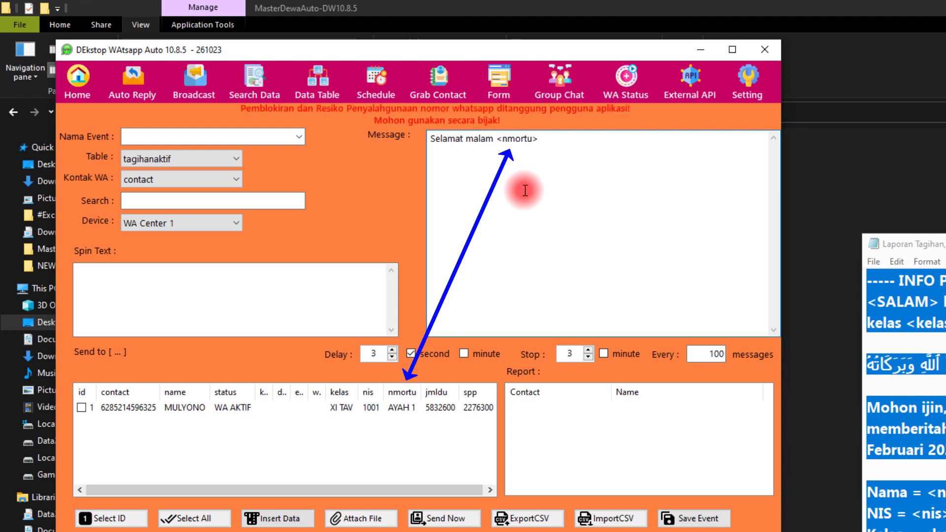
- Insert the variables of all tagihanaktif columns two lines below the greeting, and highlight the inserted list from id to spp
{"action": "left_click", "coordinate": [546, 141]}
{"action": "key", "text": "Return"}
{"action": "key", "text": "Return"}
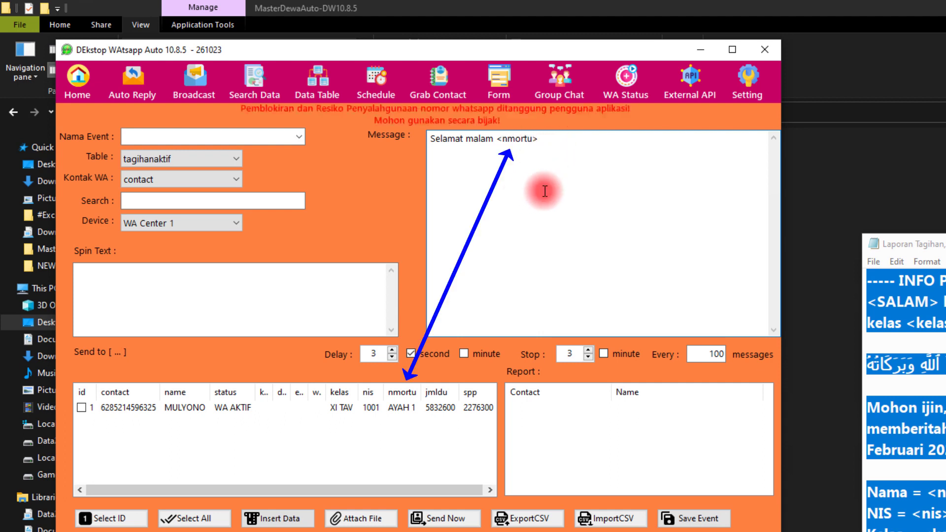
{"action": "left_click", "coordinate": [276, 520]}
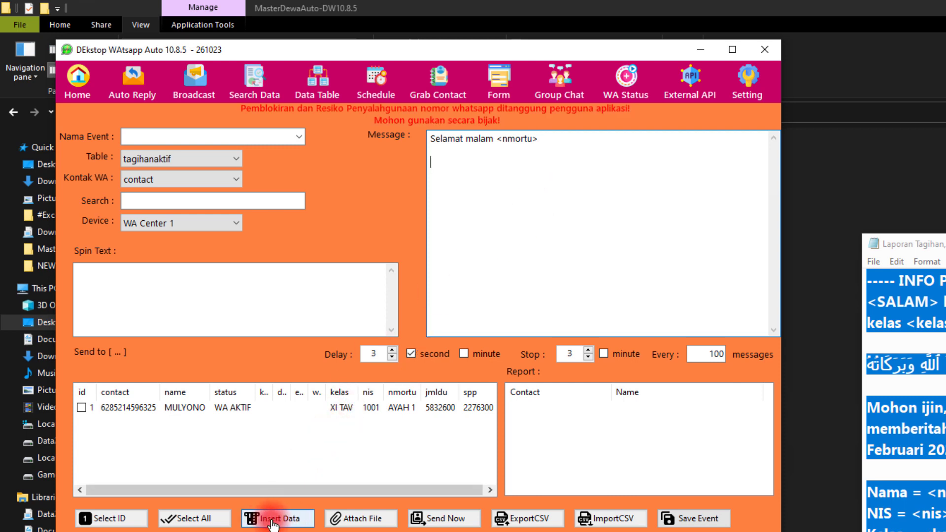
{"action": "left_click", "coordinate": [241, 457]}
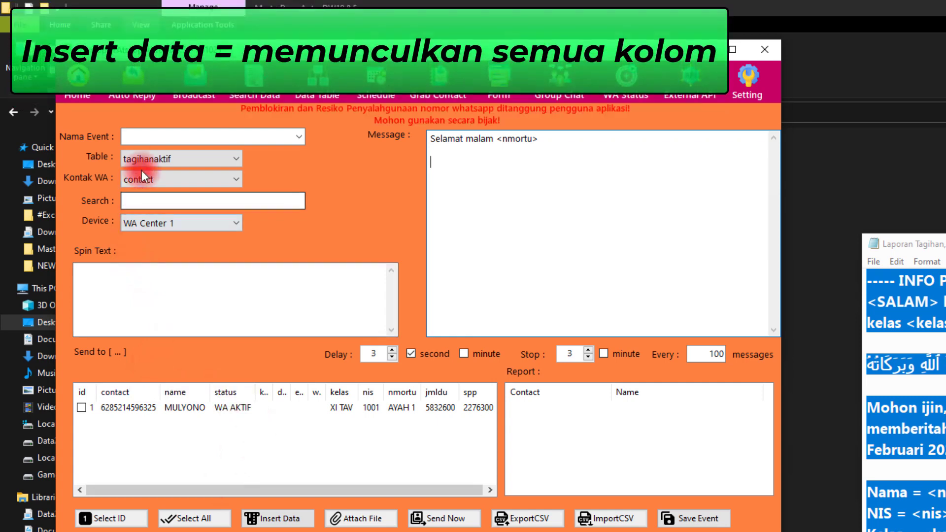
{"action": "left_click", "coordinate": [292, 522]}
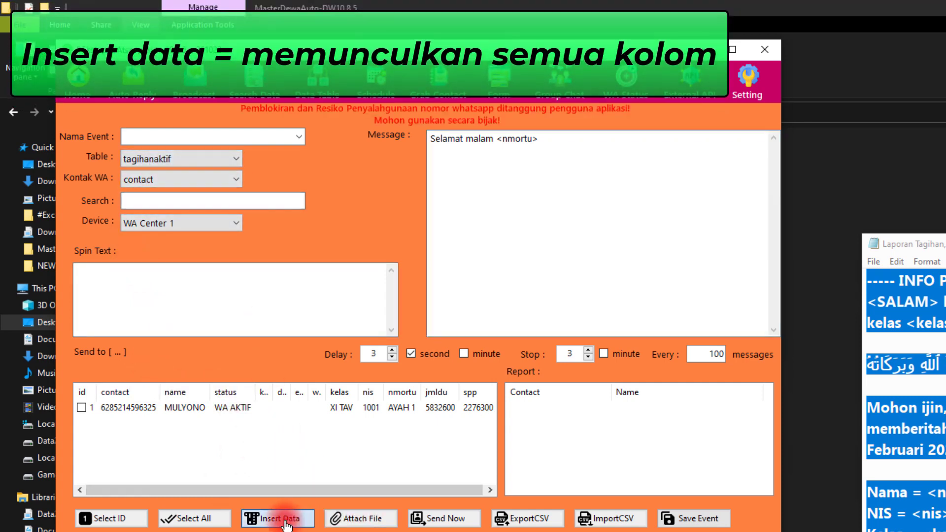
{"action": "left_click_drag", "start_coordinate": [432, 158], "coordinate": [508, 328]}
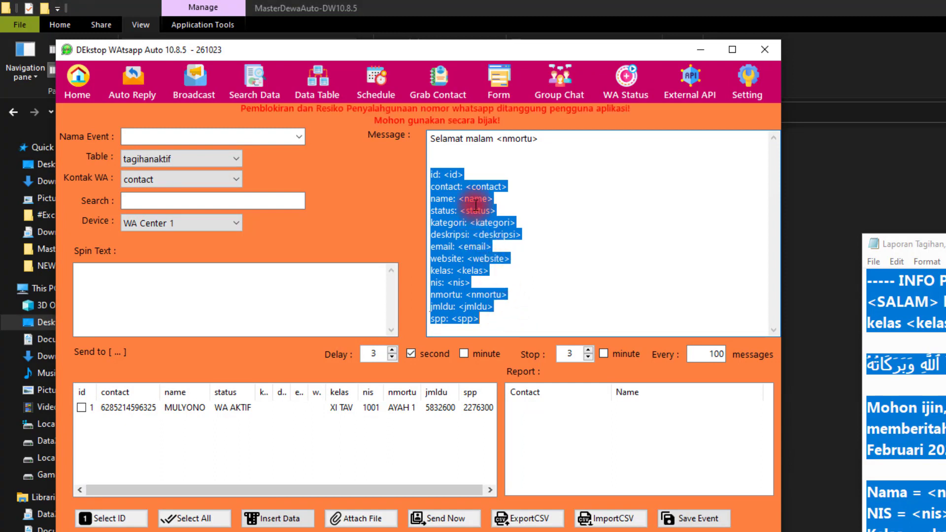
- Clear the whole broadcast message and paste the billing template back into it
{"action": "left_click_drag", "start_coordinate": [547, 137], "coordinate": [419, 136]}
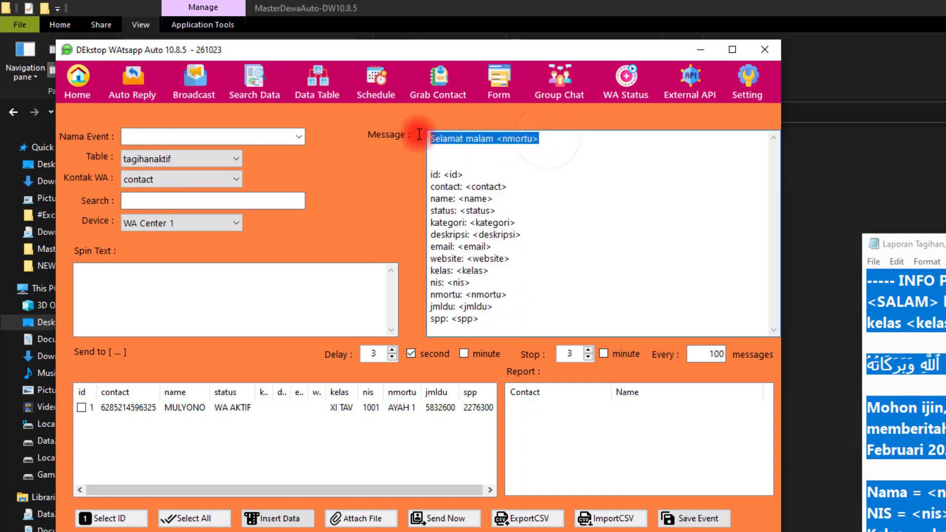
{"action": "key", "text": "ctrl+a"}
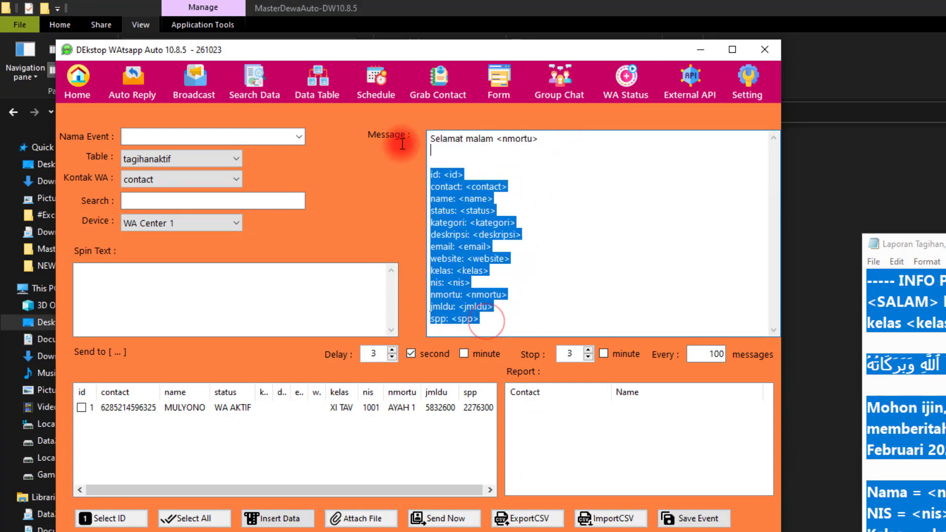
{"action": "key", "text": "Delete"}
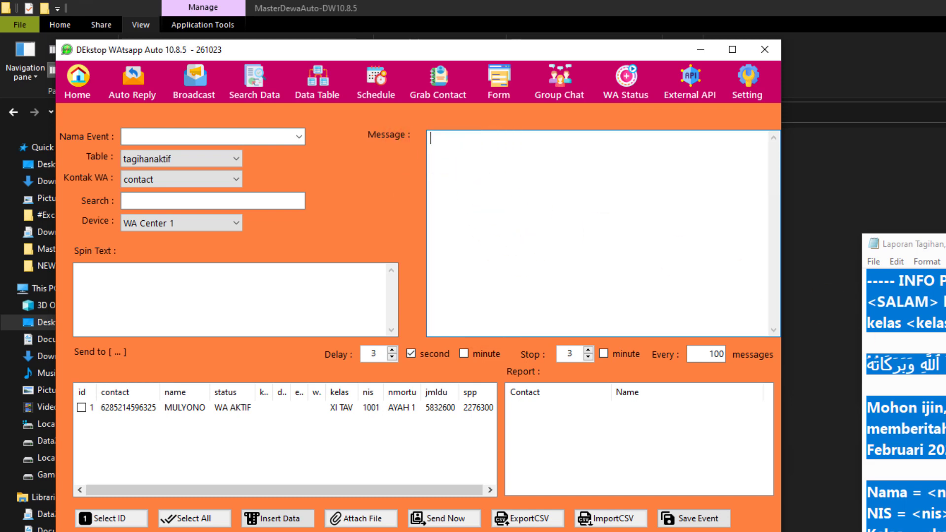
{"action": "left_click", "coordinate": [941, 408]}
{"action": "left_click", "coordinate": [528, 214]}
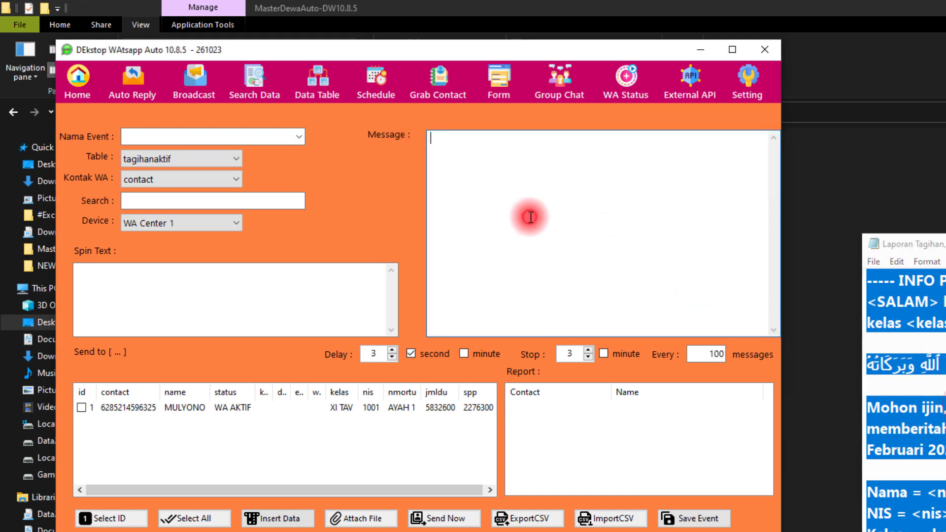
{"action": "key", "text": "ctrl+v"}
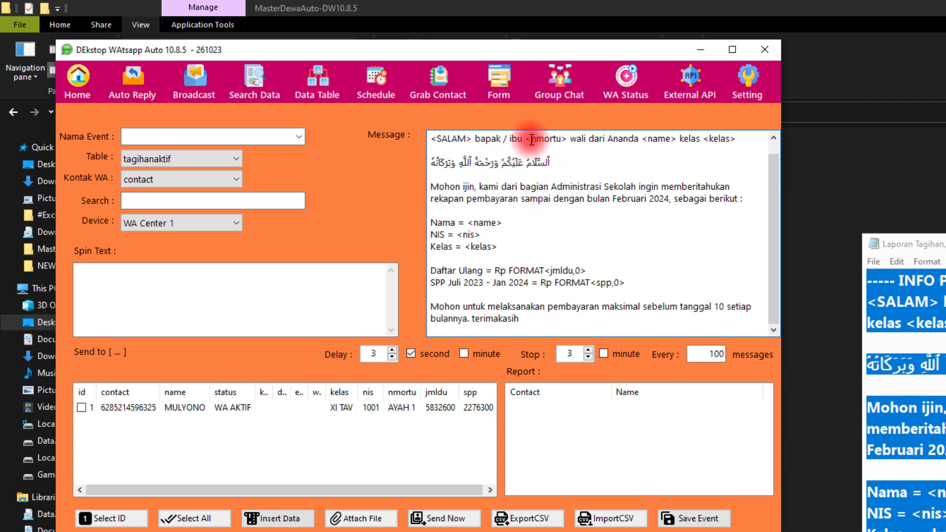
- Compare the <nmortu>, <name> and <kelas> variables in the message with the matching columns of the contact table
{"action": "left_click_drag", "start_coordinate": [525, 139], "coordinate": [560, 139]}
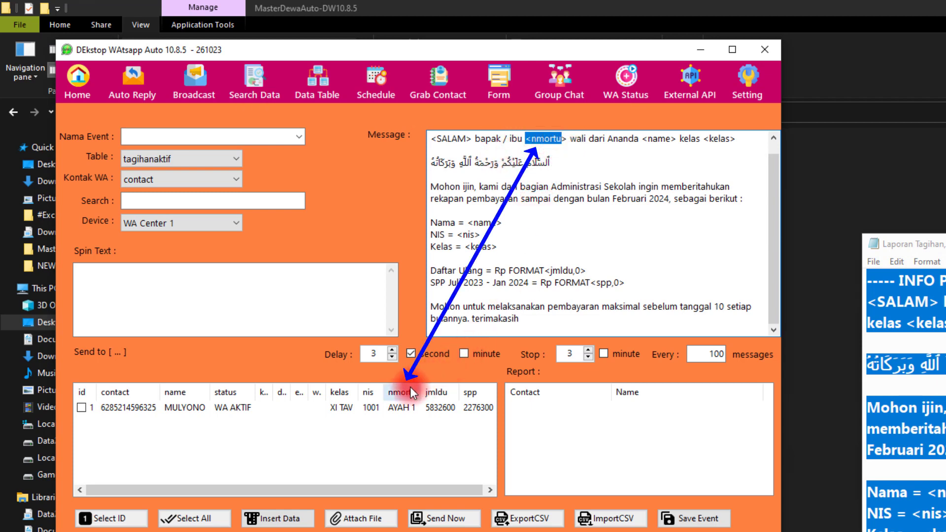
{"action": "left_click", "coordinate": [643, 139]}
{"action": "left_click_drag", "start_coordinate": [643, 139], "coordinate": [676, 140]}
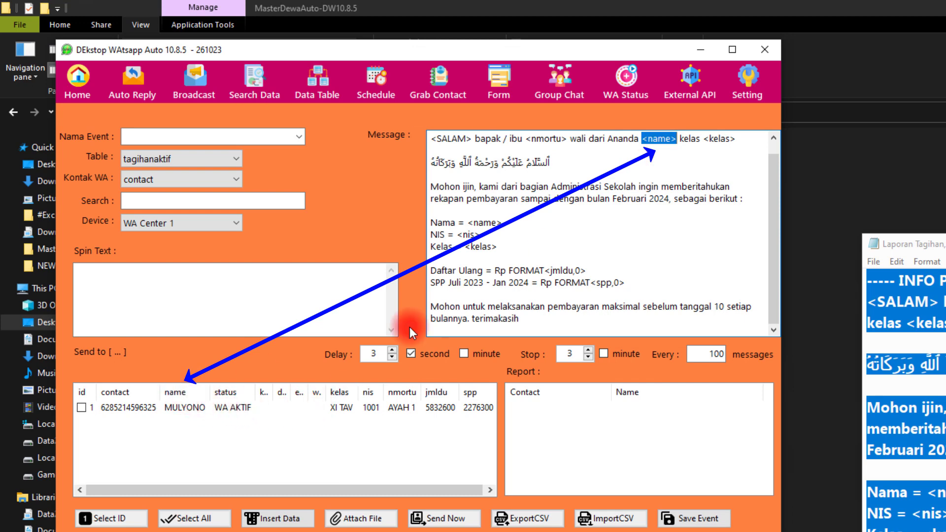
{"action": "left_click_drag", "start_coordinate": [703, 139], "coordinate": [736, 138]}
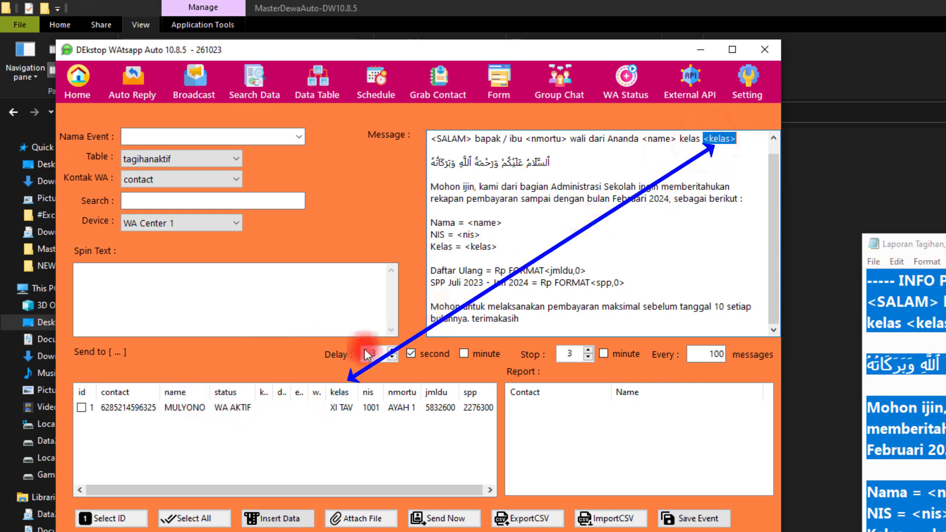
{"action": "left_click", "coordinate": [340, 392]}
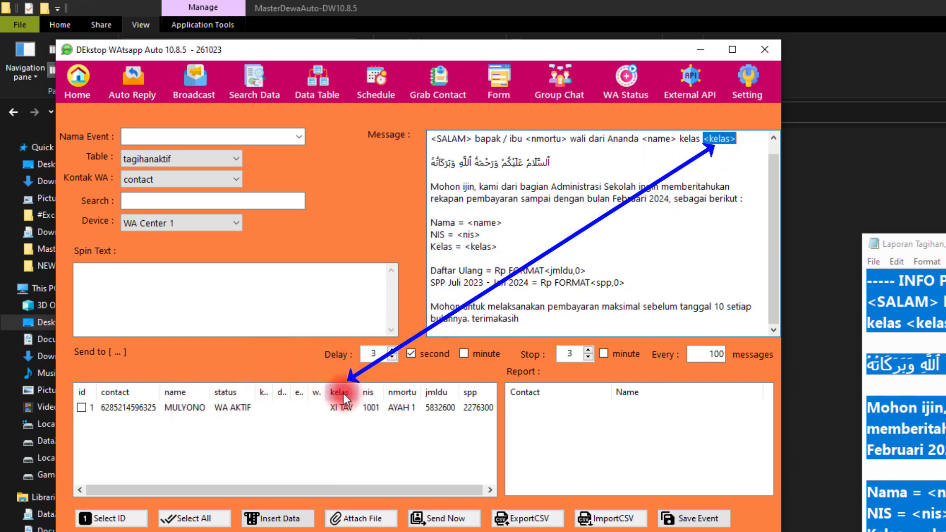
{"action": "left_click", "coordinate": [498, 246]}
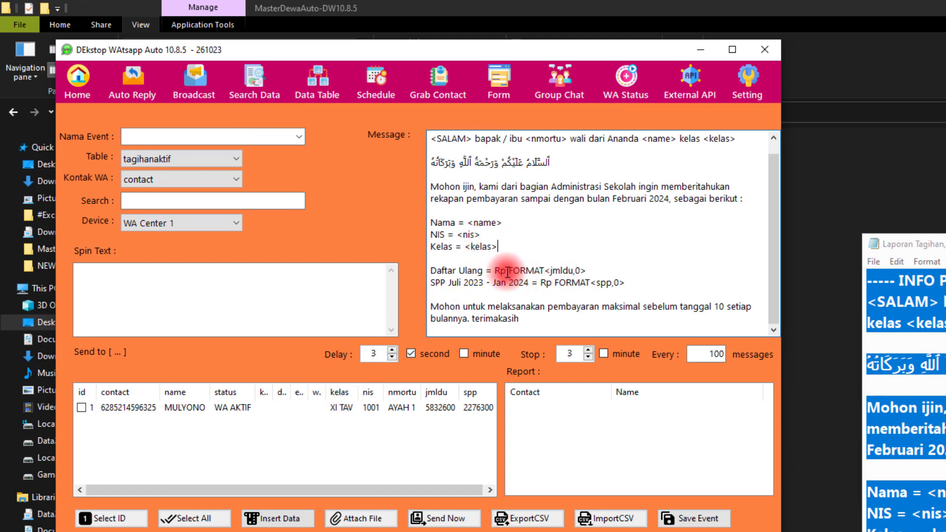
- Examine the FORMAT<jmldu,0> and FORMAT<spp,0> amounts against the jmldu and spp columns, and review the rest of the message
{"action": "left_click_drag", "start_coordinate": [495, 270], "coordinate": [602, 274]}
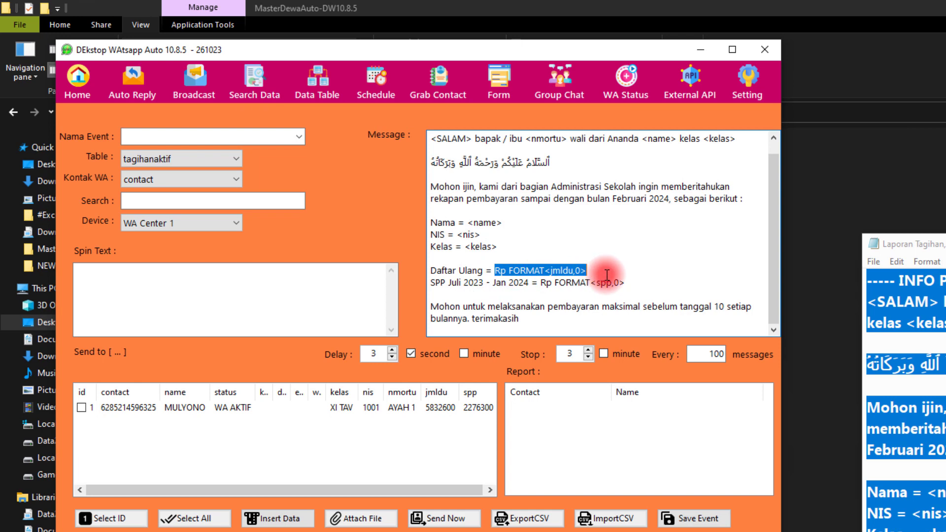
{"action": "left_click", "coordinate": [565, 271]}
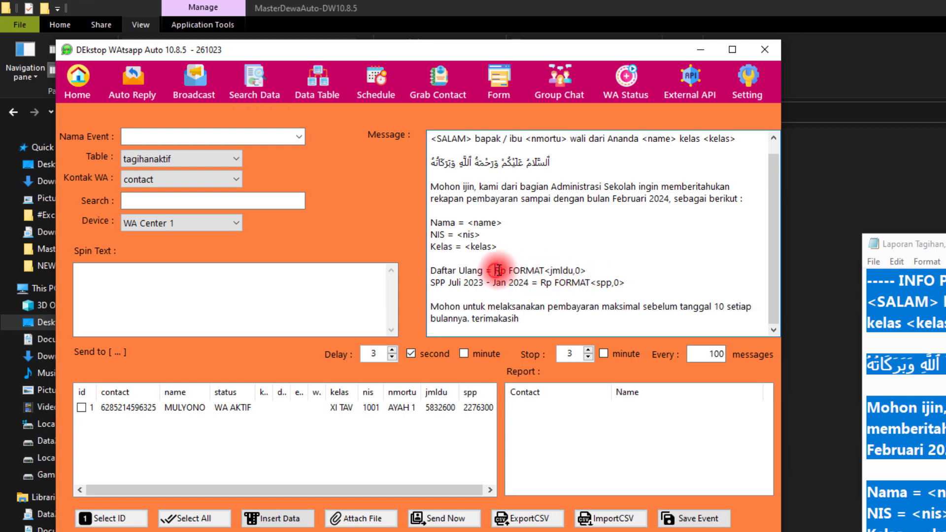
{"action": "left_click_drag", "start_coordinate": [497, 270], "coordinate": [544, 268]}
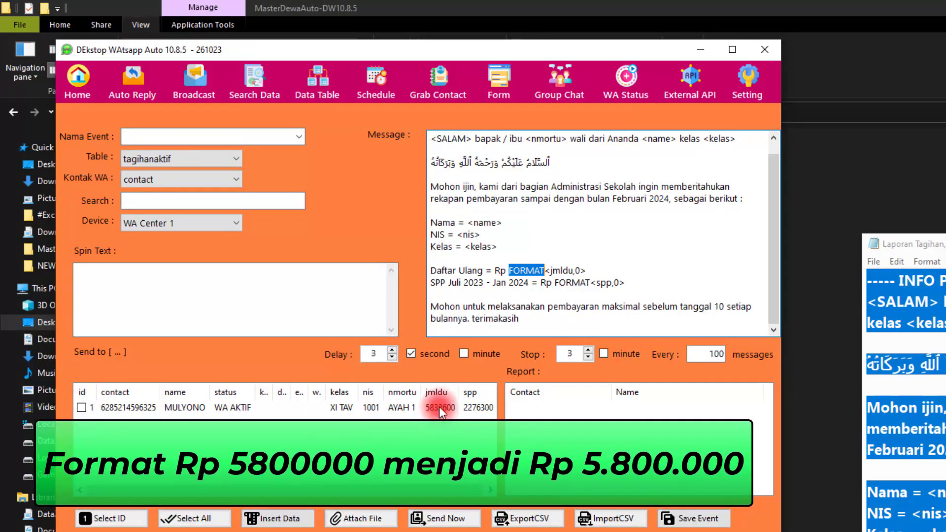
{"action": "left_click_drag", "start_coordinate": [430, 283], "coordinate": [646, 281]}
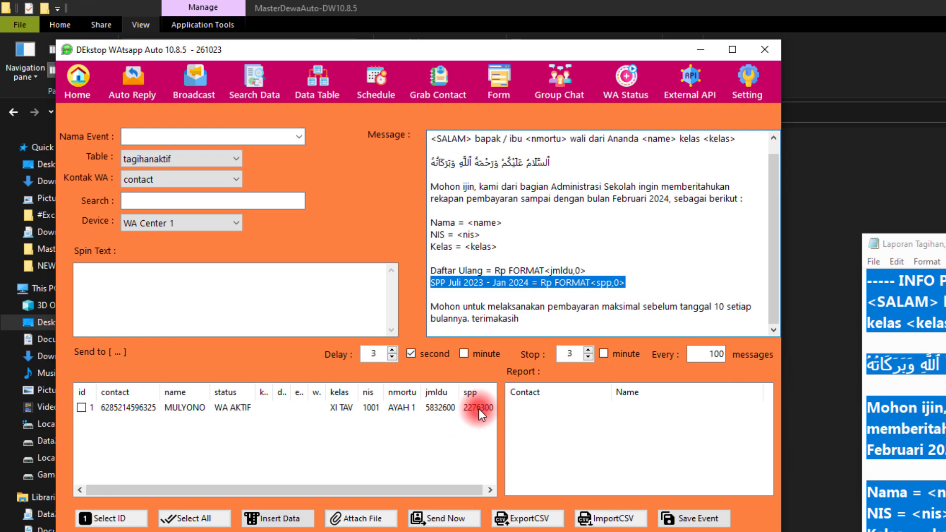
{"action": "left_click", "coordinate": [530, 319]}
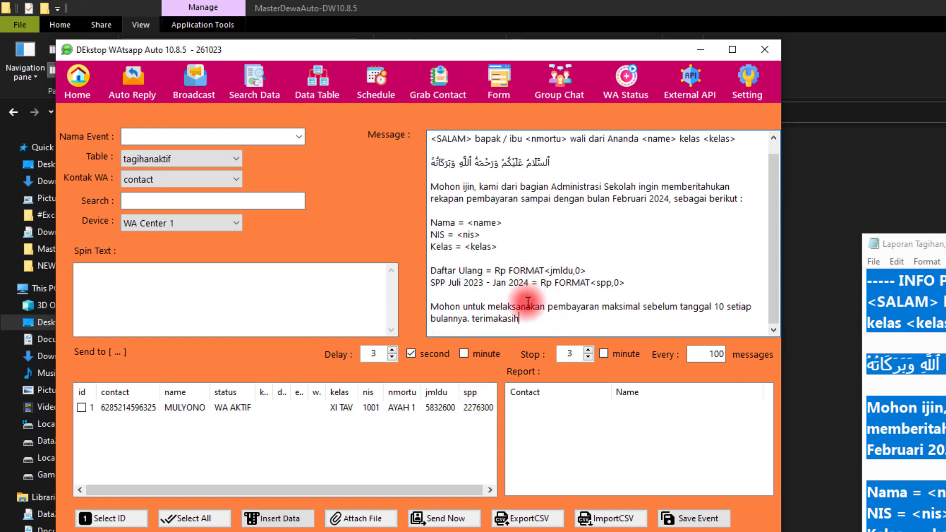
{"action": "left_click_drag", "start_coordinate": [531, 319], "coordinate": [416, 108]}
{"action": "left_click", "coordinate": [476, 189]}
{"action": "scroll", "coordinate": [476, 188], "scroll_direction": "down", "scroll_amount": 1}
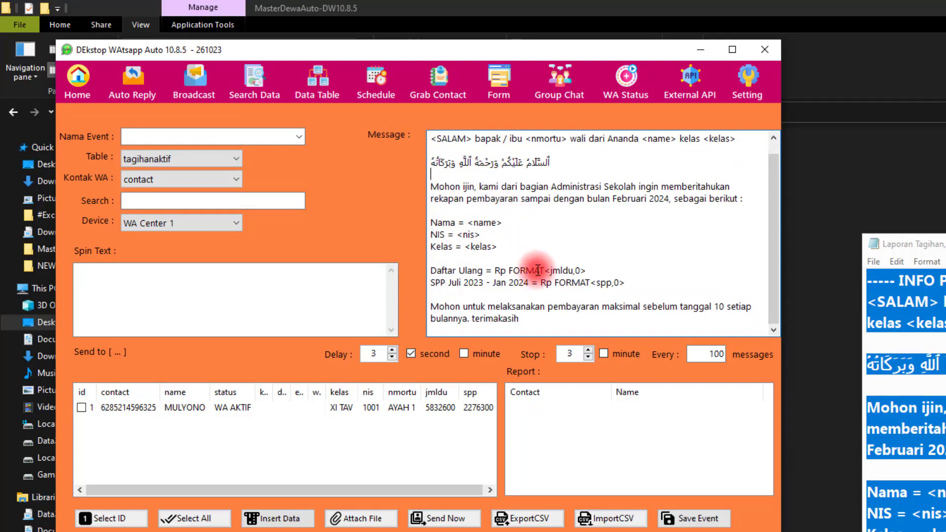
- Pad the NIS and Kelas lines of the message with spaces so their equals signs align with the Nama line
{"action": "scroll", "coordinate": [534, 268], "scroll_direction": "up", "scroll_amount": 1}
{"action": "left_click_drag", "start_coordinate": [506, 257], "coordinate": [426, 235]}
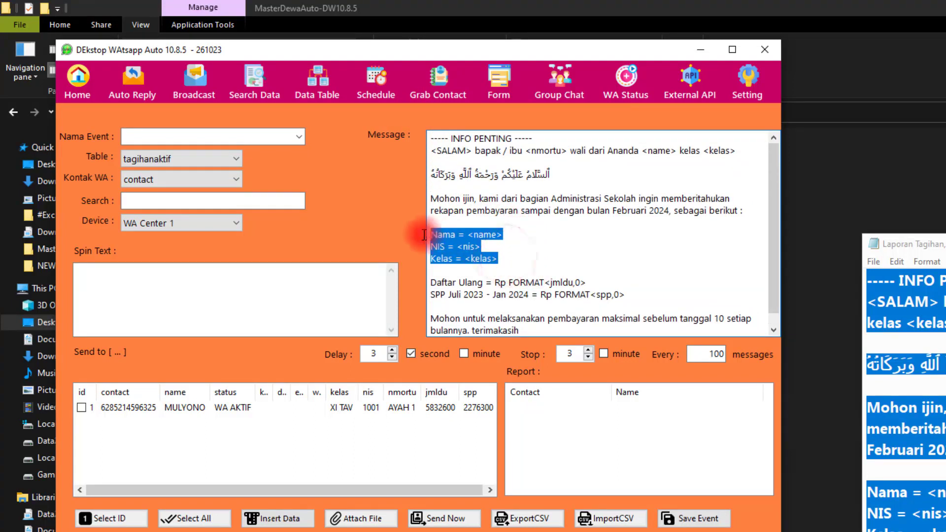
{"action": "left_click", "coordinate": [450, 247]}
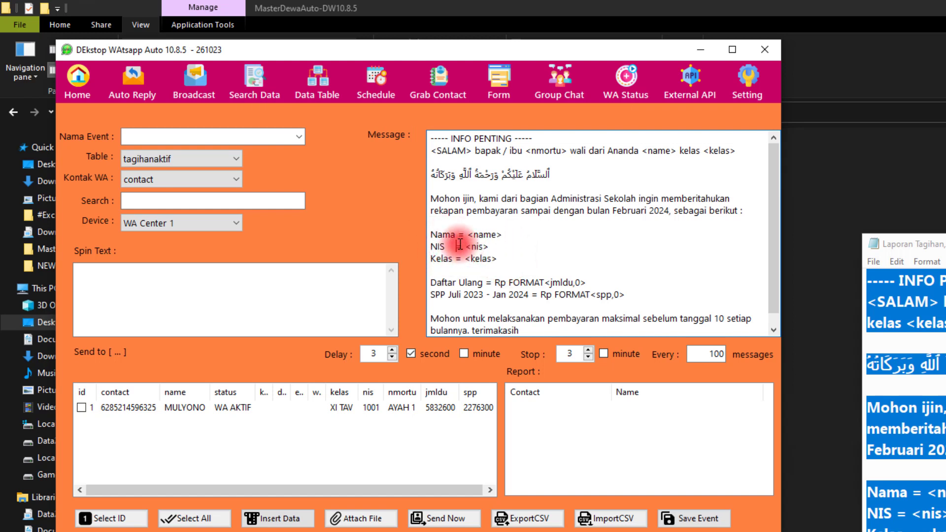
{"action": "left_click", "coordinate": [455, 259]}
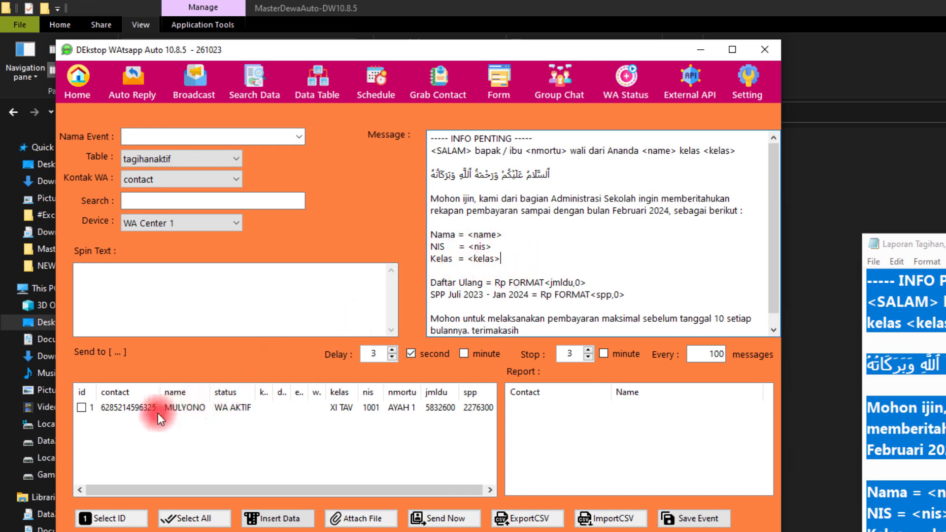
- Select the contact with id 1 in the recipient list, and clear the selection with the Select All command
{"action": "left_click", "coordinate": [82, 408]}
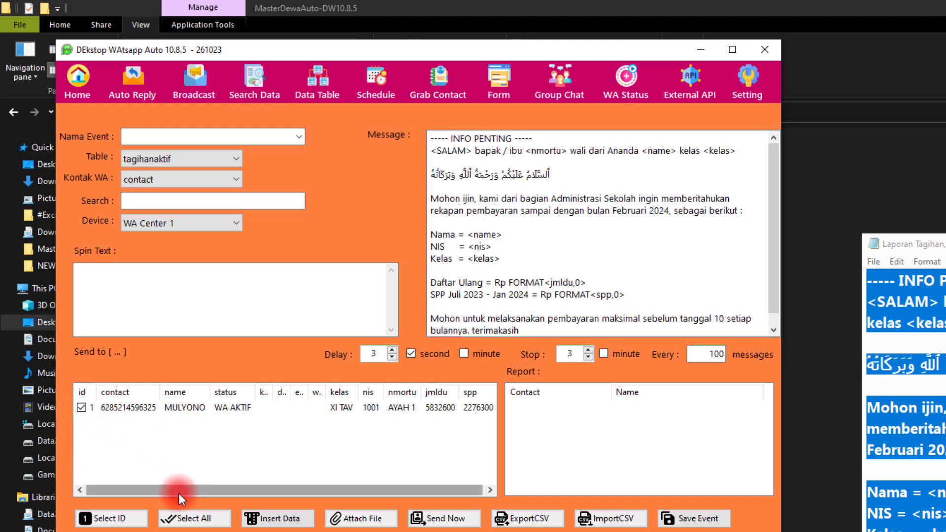
{"action": "left_click", "coordinate": [193, 520]}
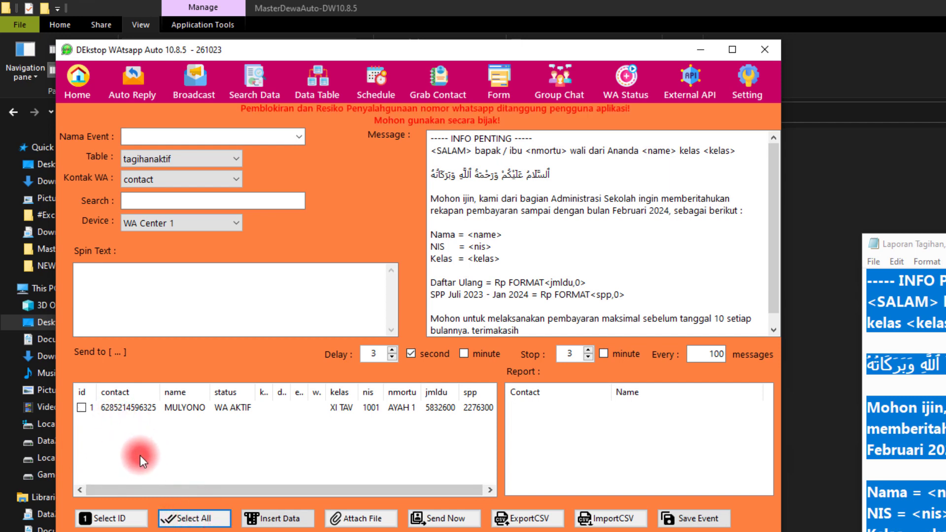
{"action": "left_click", "coordinate": [125, 523]}
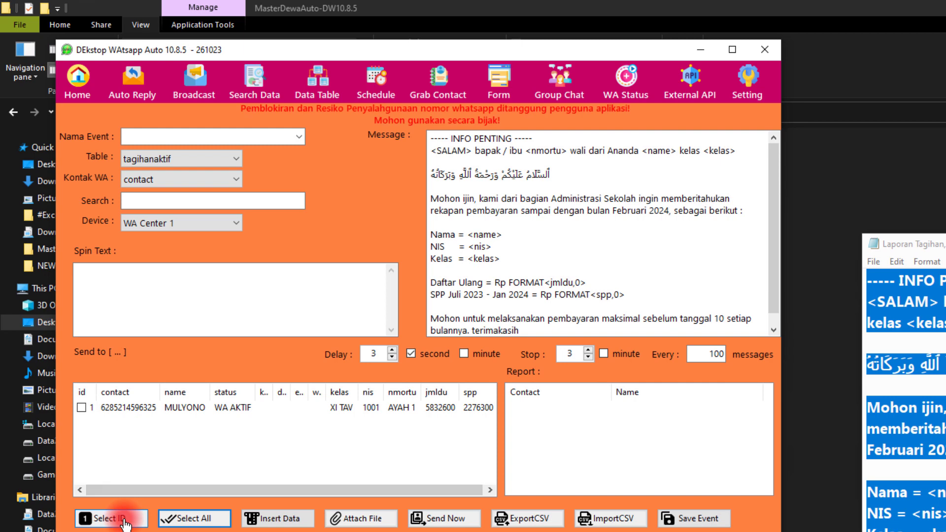
{"action": "left_click", "coordinate": [118, 465]}
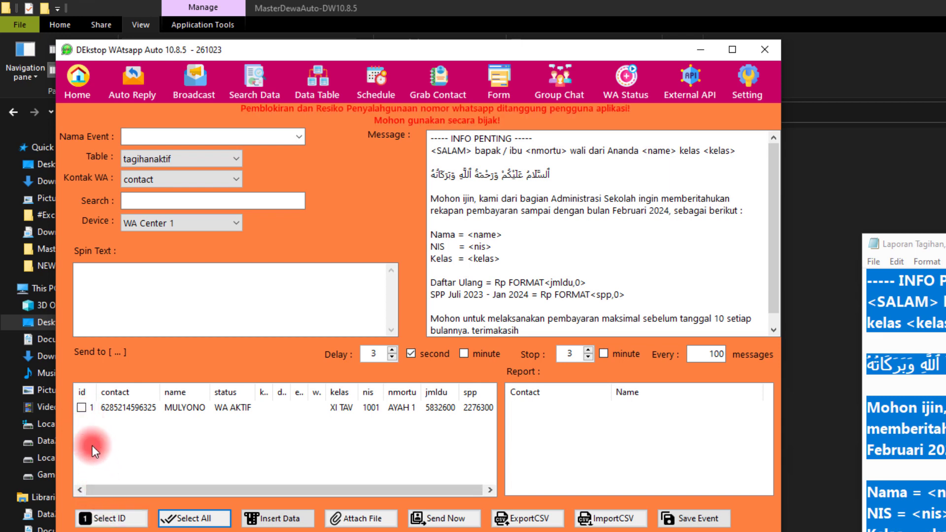
- Select the recipients by the ID range 1-50, and clear the selection of the contact with id 1
{"action": "left_click", "coordinate": [108, 519]}
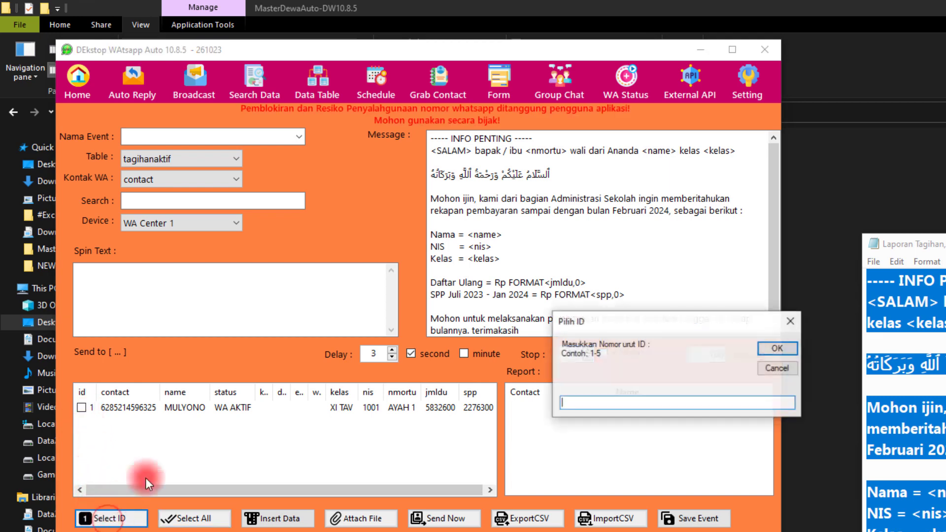
{"action": "left_click", "coordinate": [582, 404]}
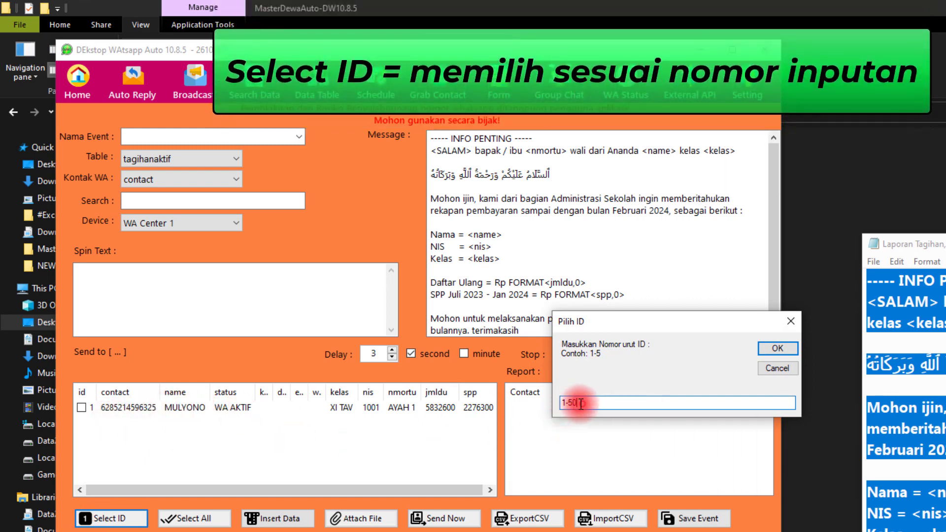
{"action": "left_click", "coordinate": [773, 347]}
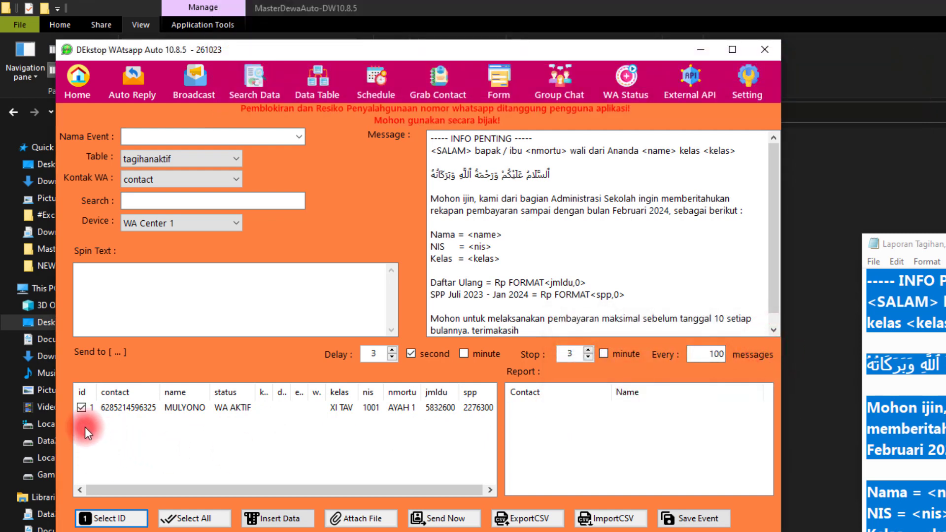
{"action": "left_click", "coordinate": [82, 407]}
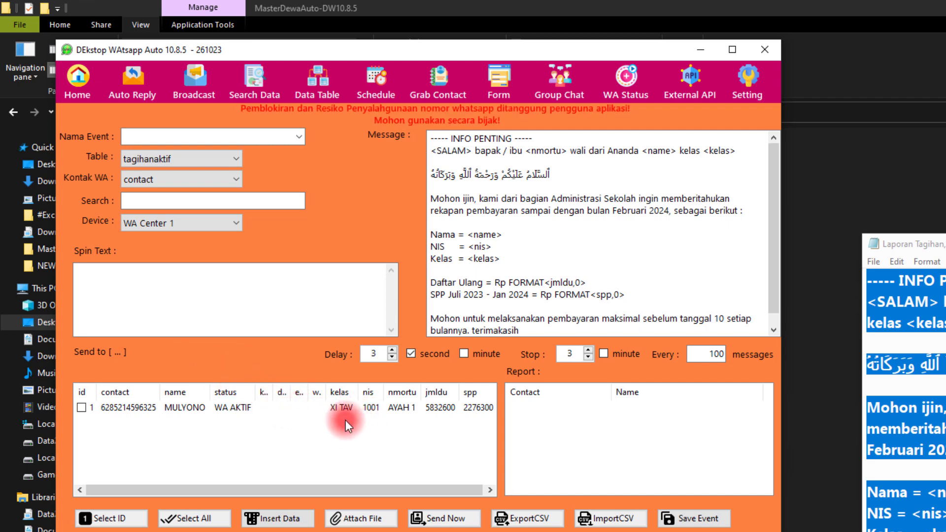
- Search for "XI TAV" to select every recipient row containing that class
{"action": "left_click", "coordinate": [134, 202]}
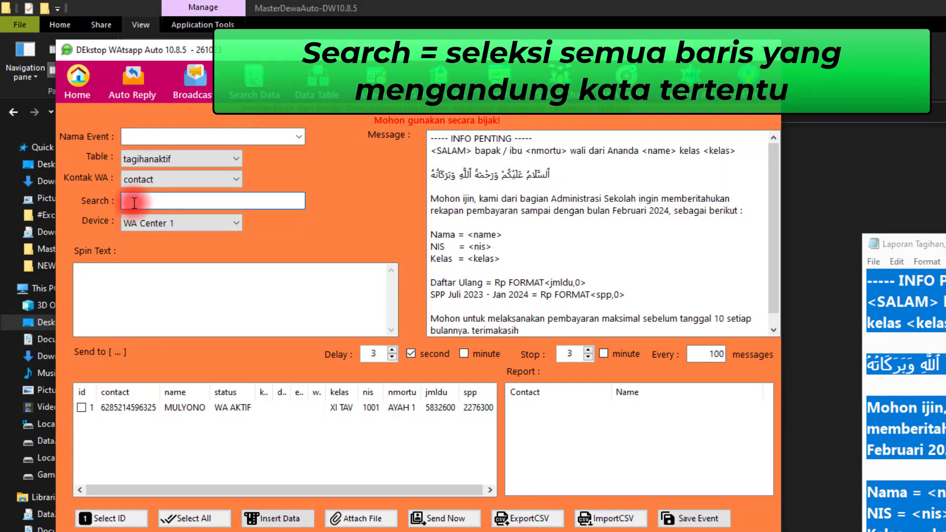
{"action": "left_click", "coordinate": [129, 199]}
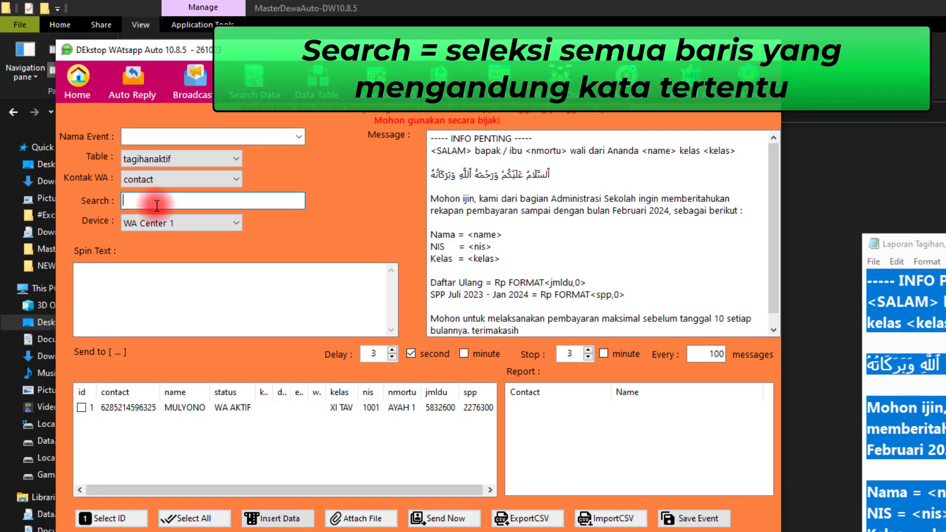
{"action": "type", "text": "xi"}
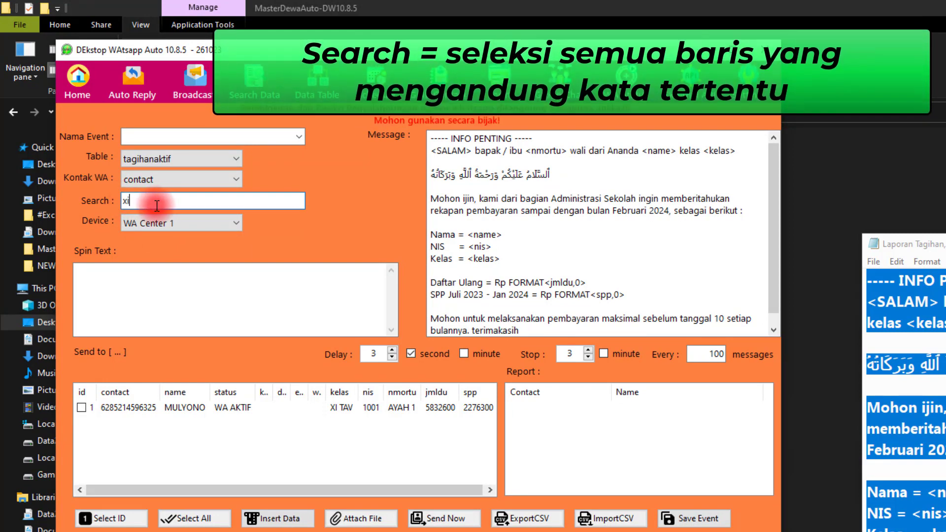
{"action": "key", "text": "BackSpace"}
{"action": "key", "text": "BackSpace"}
{"action": "type", "text": "XI "}
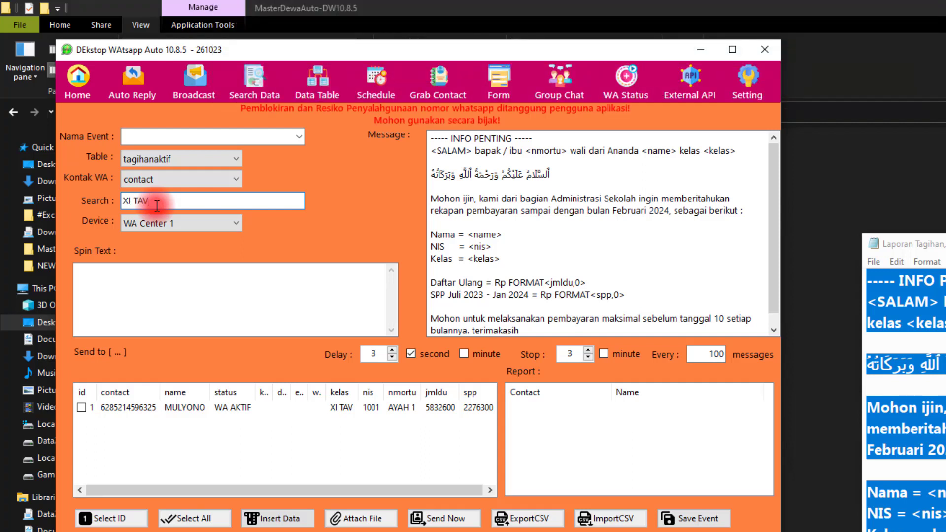
{"action": "type", "text": "TAV"}
{"action": "key", "text": "Return"}
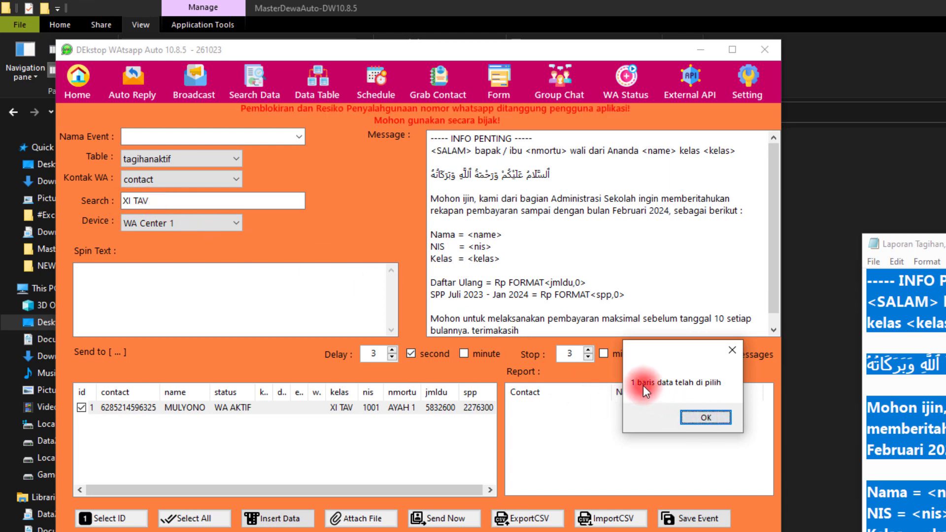
{"action": "left_click", "coordinate": [695, 413]}
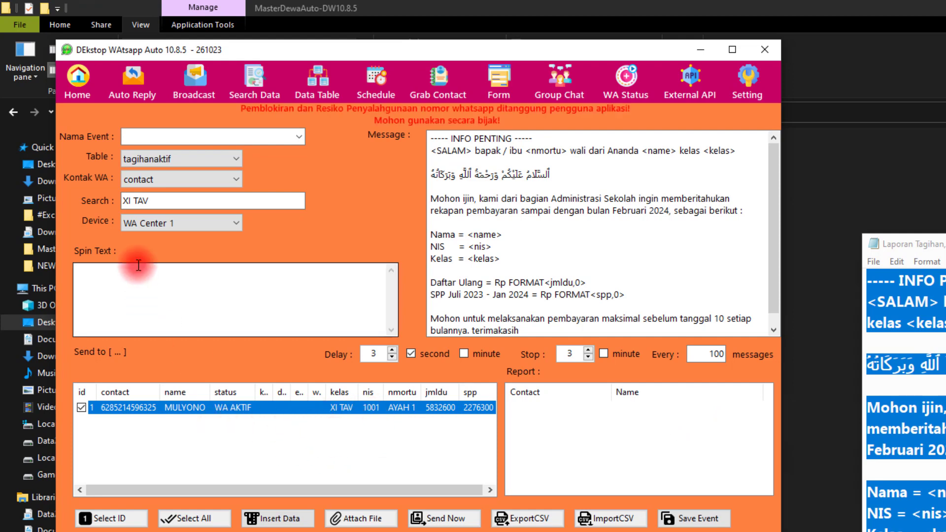
- Clear the search text, leaving the matching recipient selected
{"action": "left_click", "coordinate": [156, 198]}
{"action": "left_click_drag", "start_coordinate": [158, 195], "coordinate": [109, 196]}
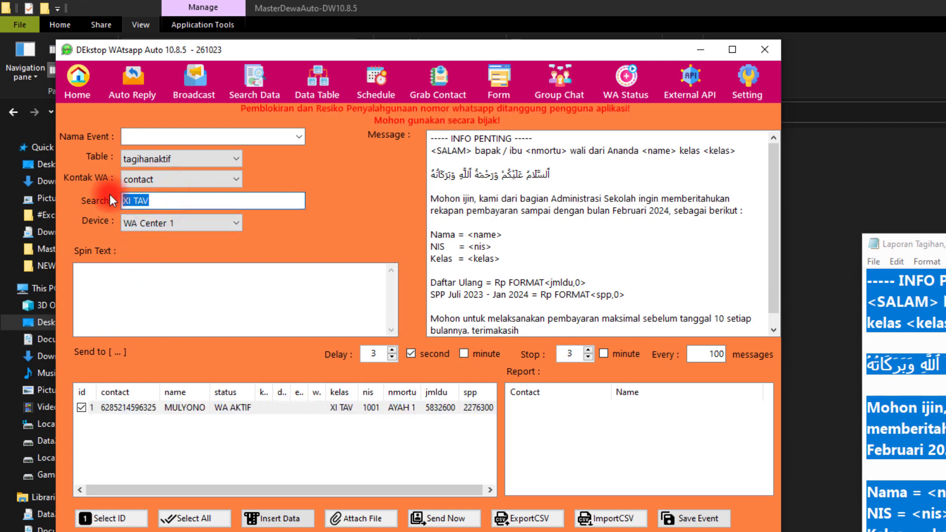
{"action": "key", "text": "BackSpace"}
- Set the delay between messages to 10 seconds
{"action": "double_click", "coordinate": [374, 354]}
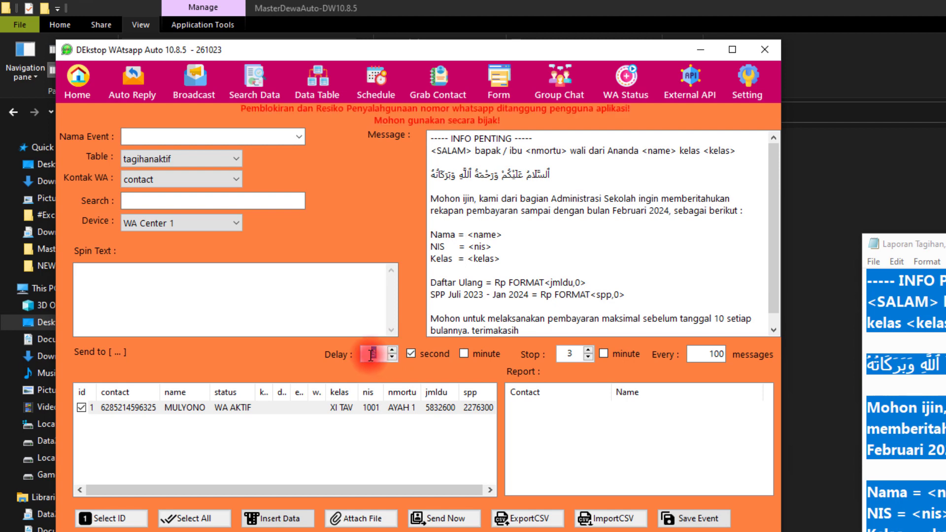
{"action": "left_click", "coordinate": [482, 299]}
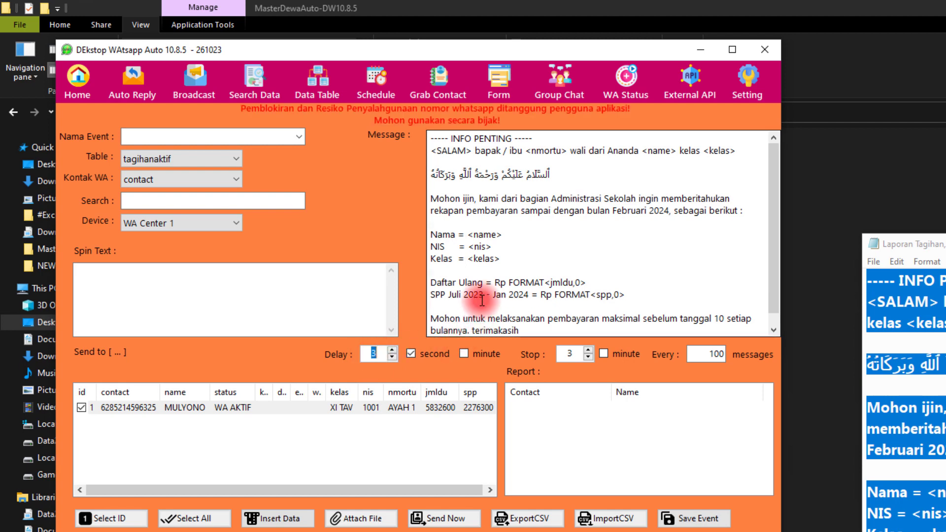
{"action": "left_click", "coordinate": [368, 354]}
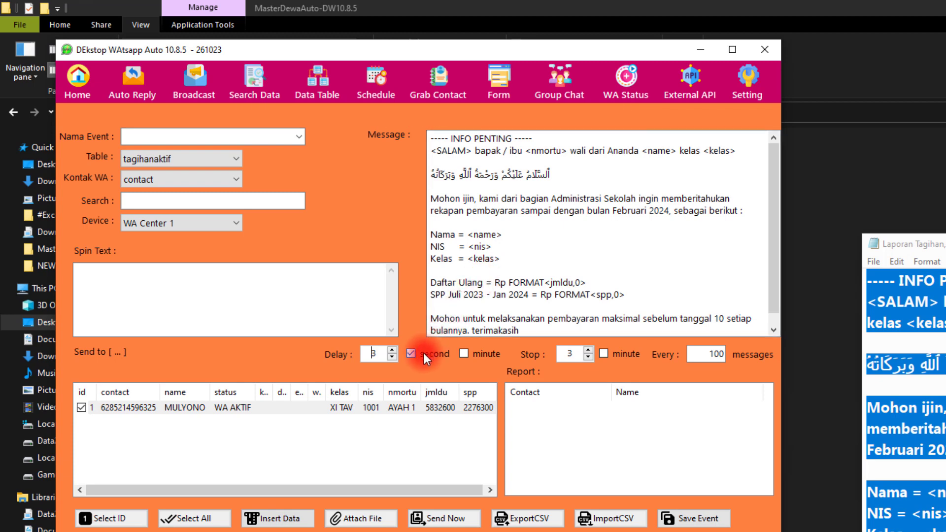
{"action": "double_click", "coordinate": [384, 354]}
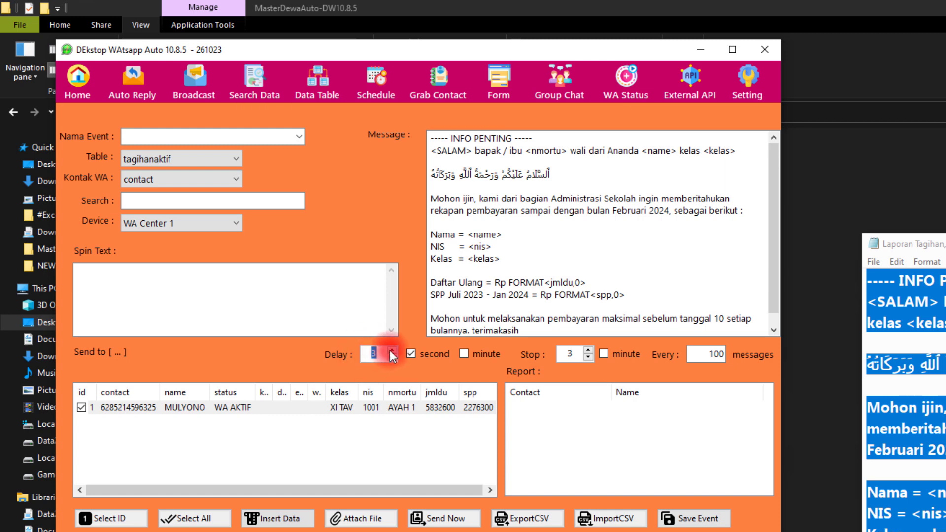
{"action": "left_click", "coordinate": [391, 351]}
{"action": "left_click", "coordinate": [390, 350]}
{"action": "left_click", "coordinate": [390, 350]}
{"action": "left_click", "coordinate": [391, 351]}
{"action": "left_click", "coordinate": [391, 351]}
{"action": "left_click", "coordinate": [391, 350]}
{"action": "left_click", "coordinate": [390, 351]}
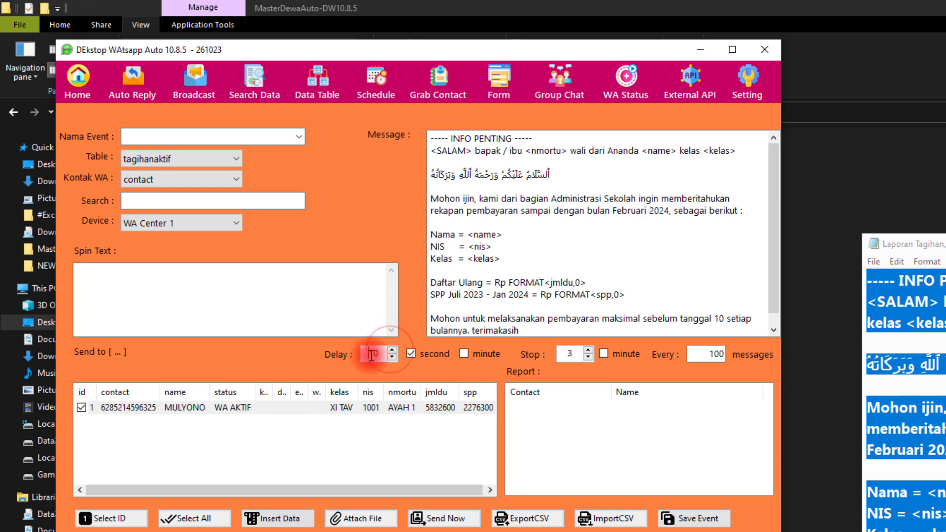
{"action": "left_click", "coordinate": [271, 431]}
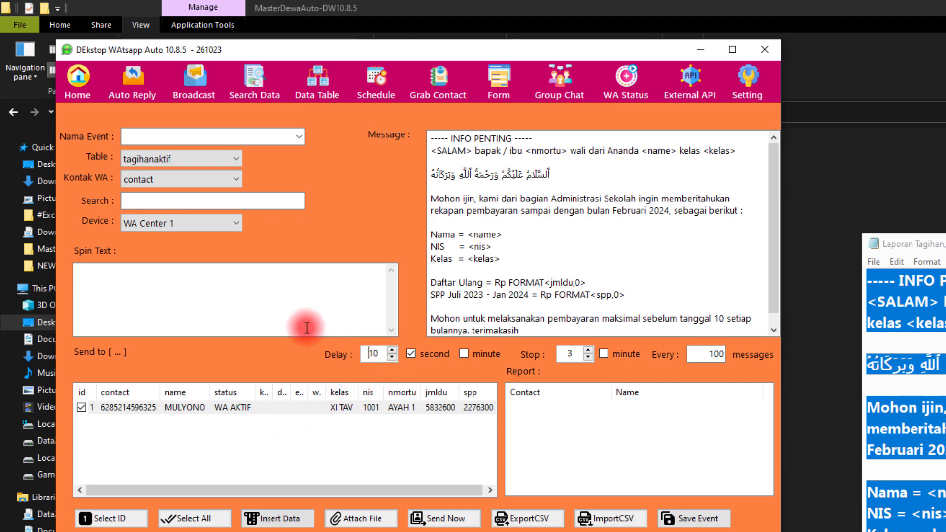
{"action": "left_click", "coordinate": [181, 299]}
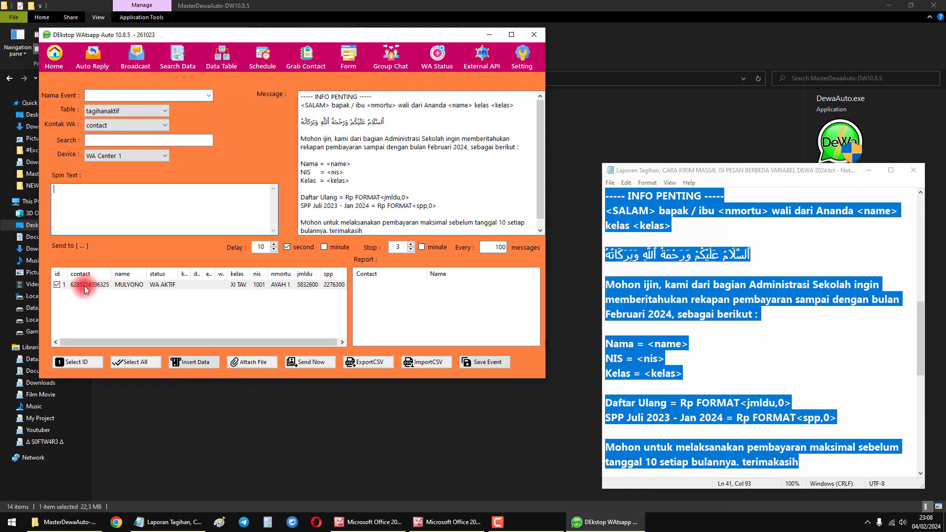
- Send the billing message immediately to the selected recipient and acknowledge the completion notice
{"action": "left_click_drag", "start_coordinate": [301, 97], "coordinate": [357, 163]}
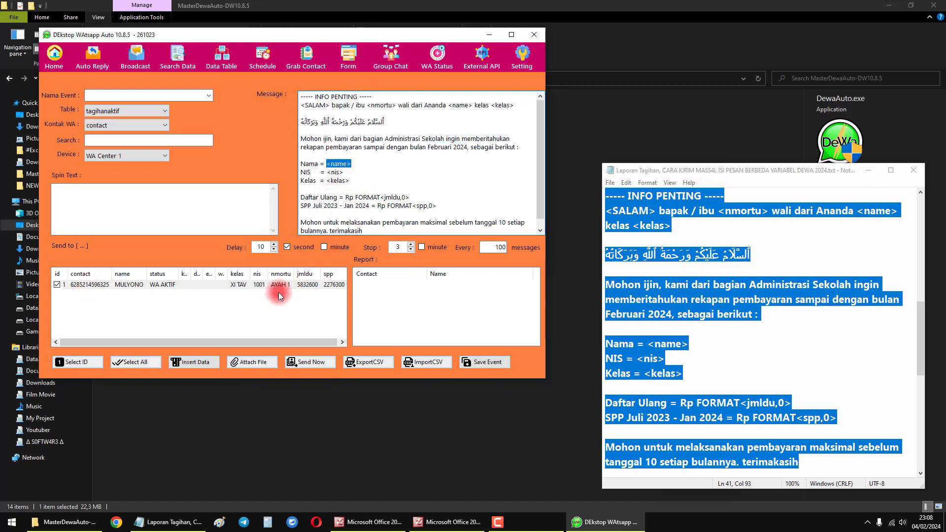
{"action": "left_click", "coordinate": [315, 363]}
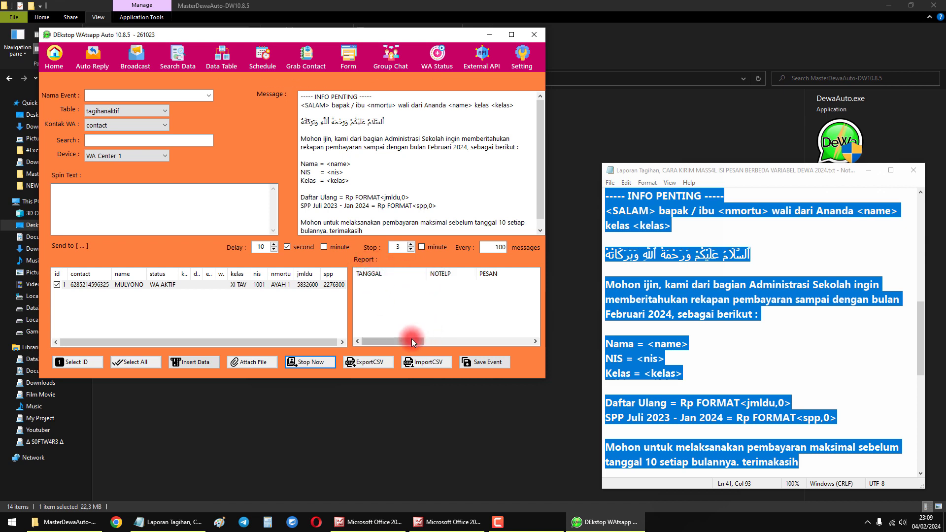
{"action": "left_click_drag", "start_coordinate": [398, 338], "coordinate": [444, 340]}
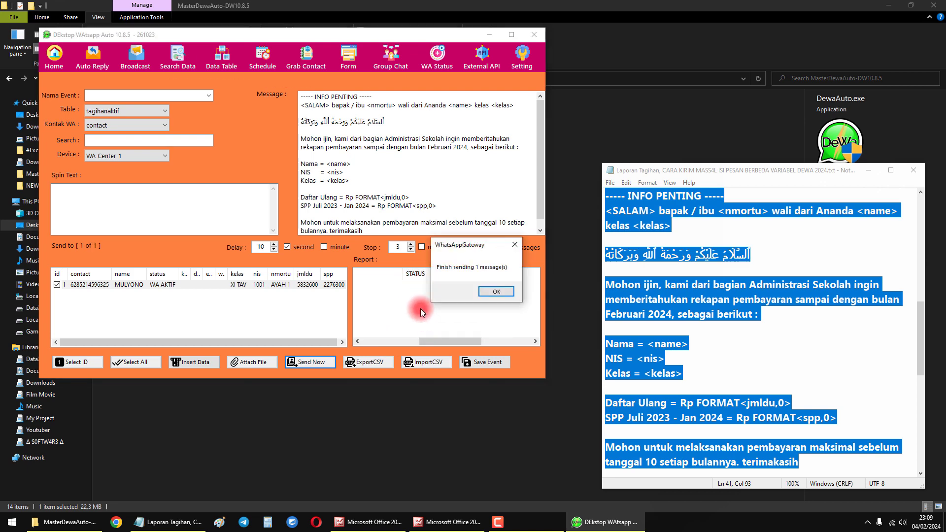
{"action": "left_click", "coordinate": [488, 291]}
- Widen the PESAN column of the sending report and examine the sent message's text, status, date and recipient number
{"action": "left_click", "coordinate": [422, 285]}
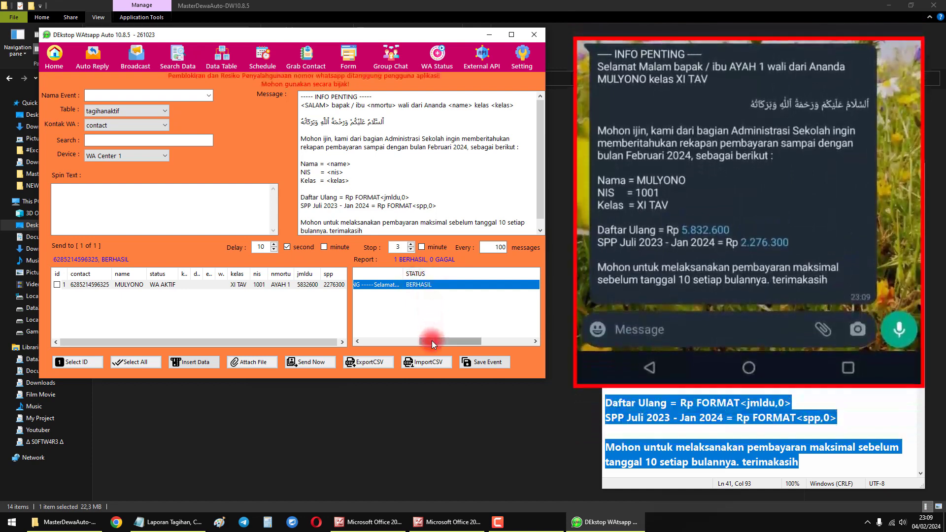
{"action": "left_click_drag", "start_coordinate": [431, 341], "coordinate": [424, 341]}
{"action": "left_click_drag", "start_coordinate": [428, 274], "coordinate": [432, 274]}
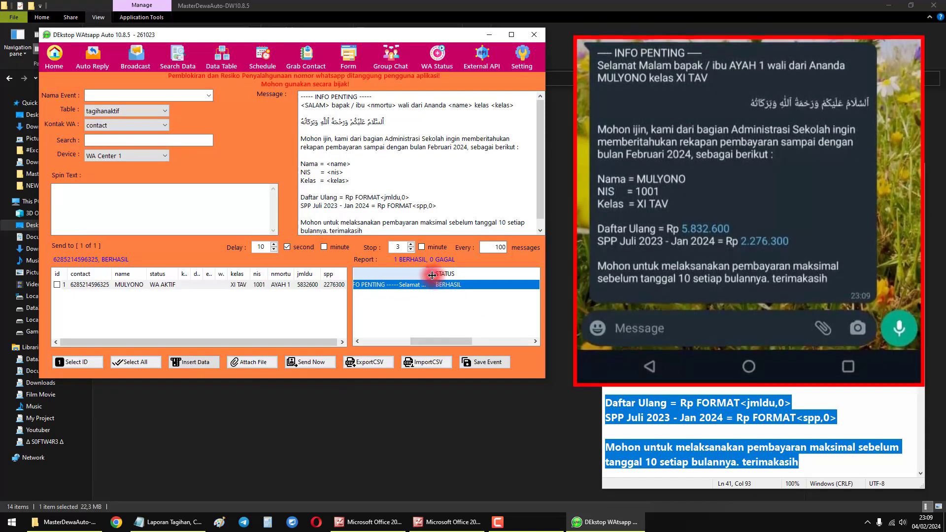
{"action": "left_click_drag", "start_coordinate": [432, 274], "coordinate": [496, 274]}
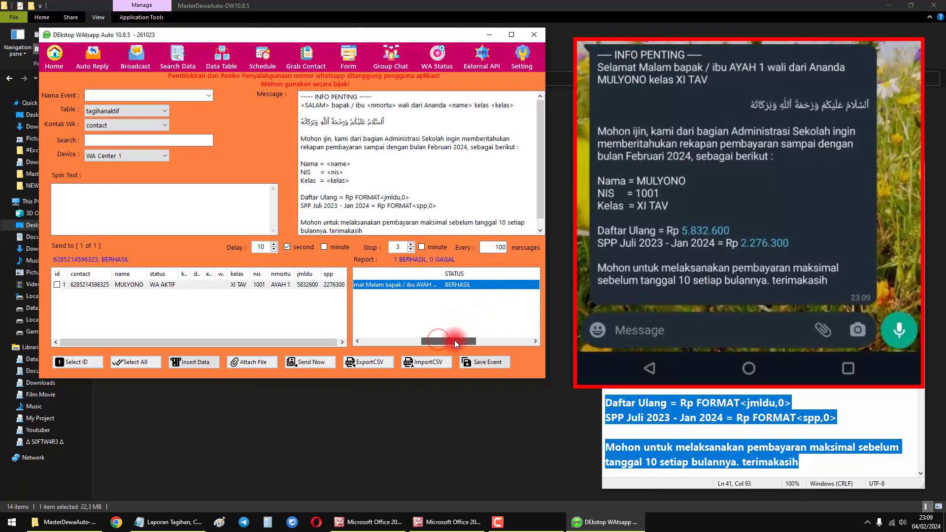
{"action": "left_click_drag", "start_coordinate": [496, 272], "coordinate": [513, 272]}
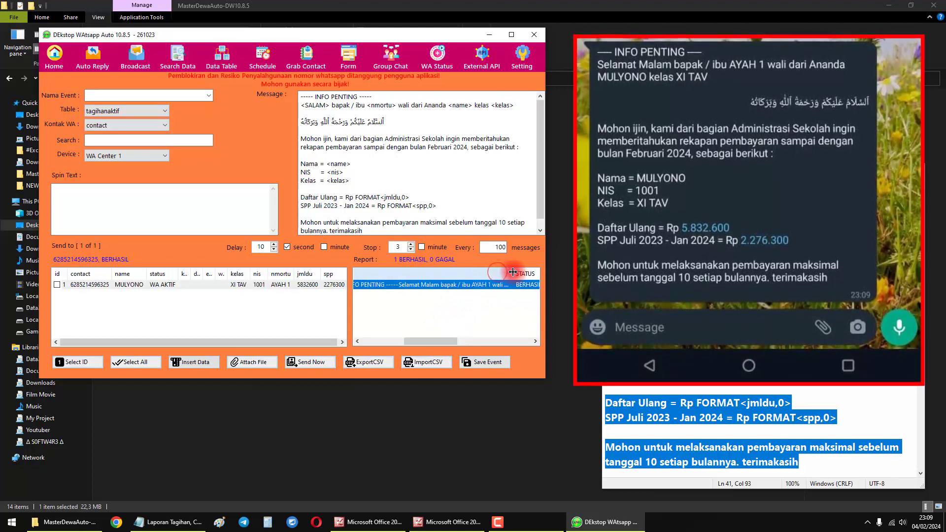
{"action": "left_click_drag", "start_coordinate": [432, 342], "coordinate": [389, 343]}
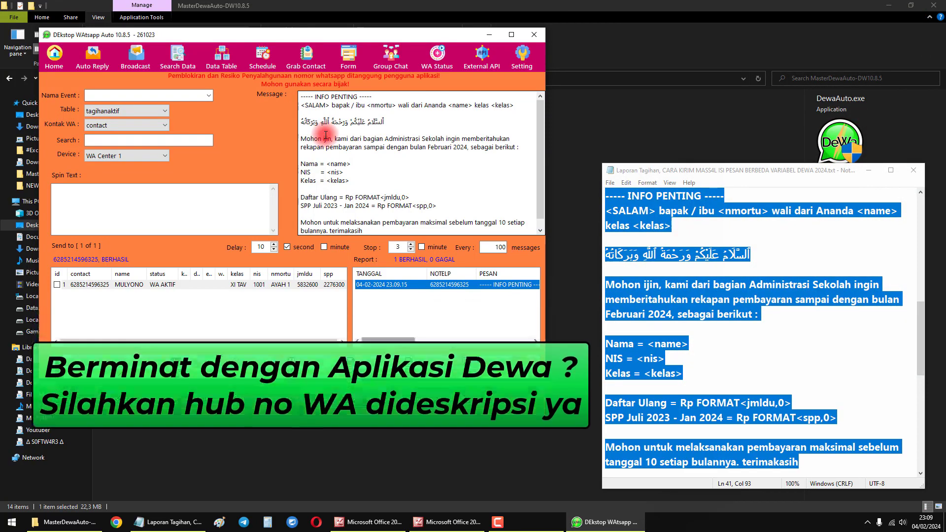
{"action": "left_click", "coordinate": [652, 225]}
{"action": "scroll", "coordinate": [668, 241], "scroll_direction": "up", "scroll_amount": 8}
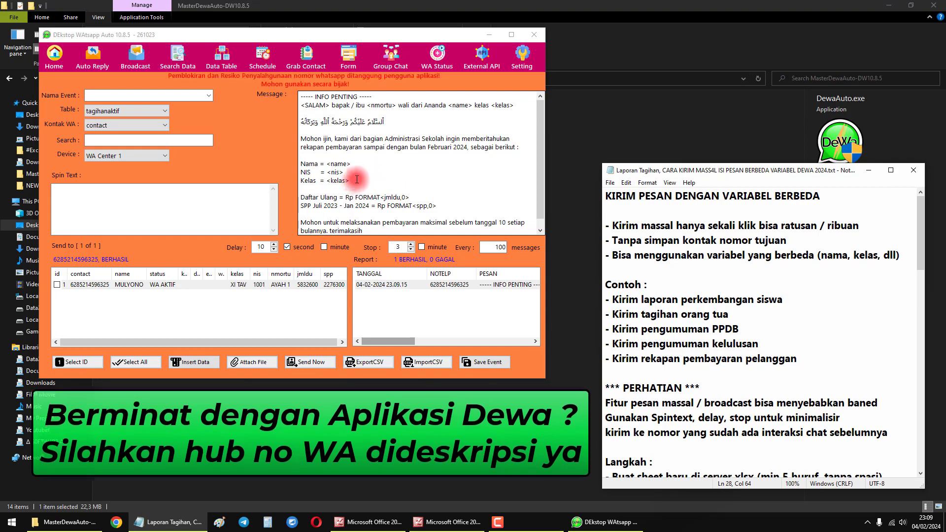
{"action": "left_click_drag", "start_coordinate": [350, 181], "coordinate": [302, 164]}
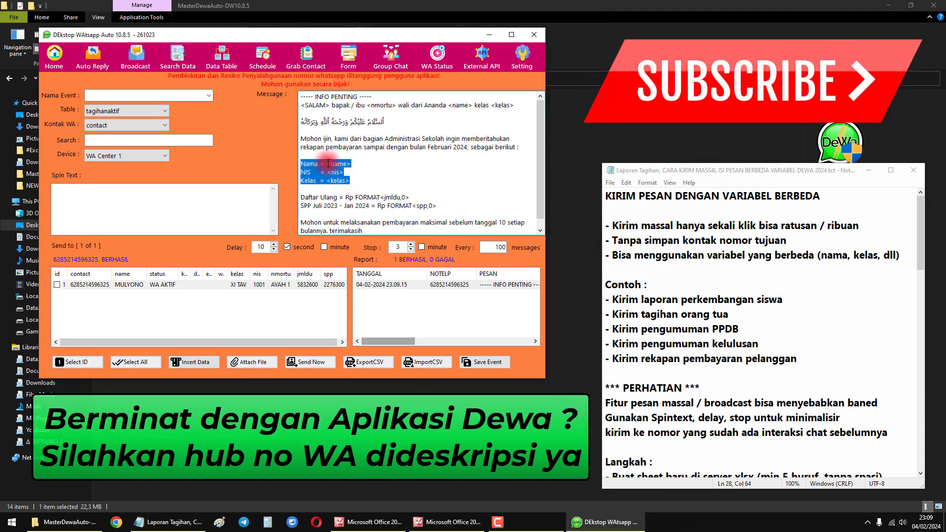
{"action": "left_click", "coordinate": [328, 163]}
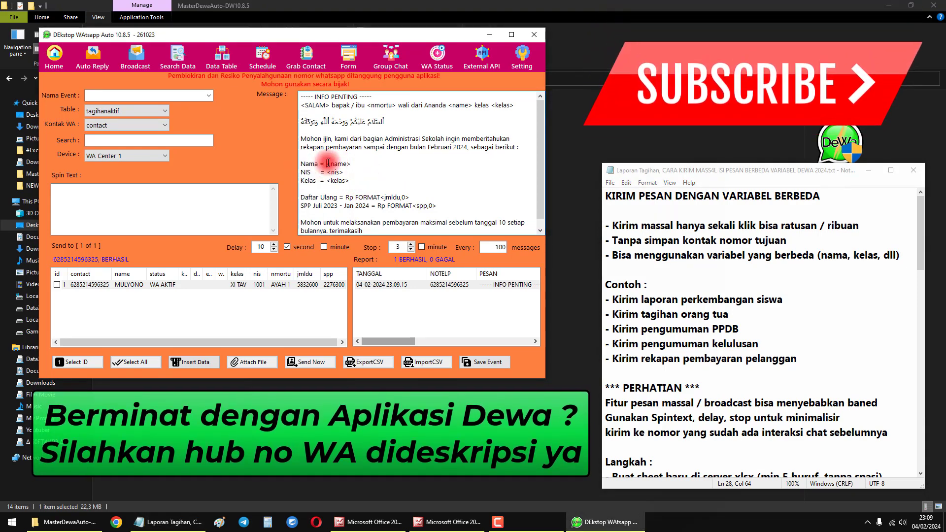